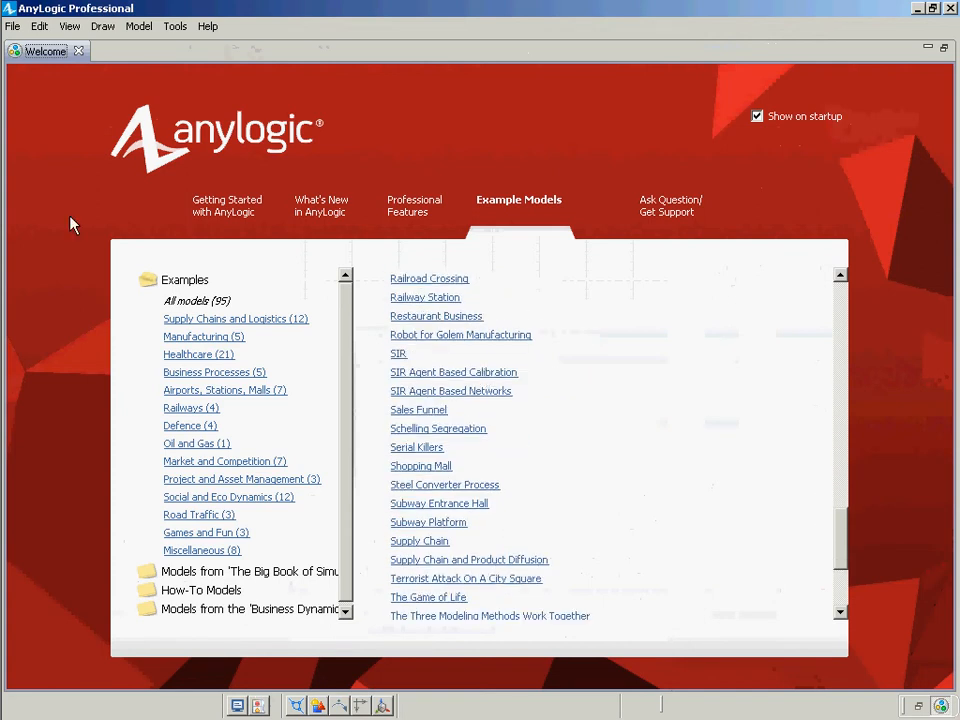
# Load the SIR Agent Based Calibration example model and open its MonteCarlo2DHistogram and Calibration experiments
pyautogui.click(421, 380)
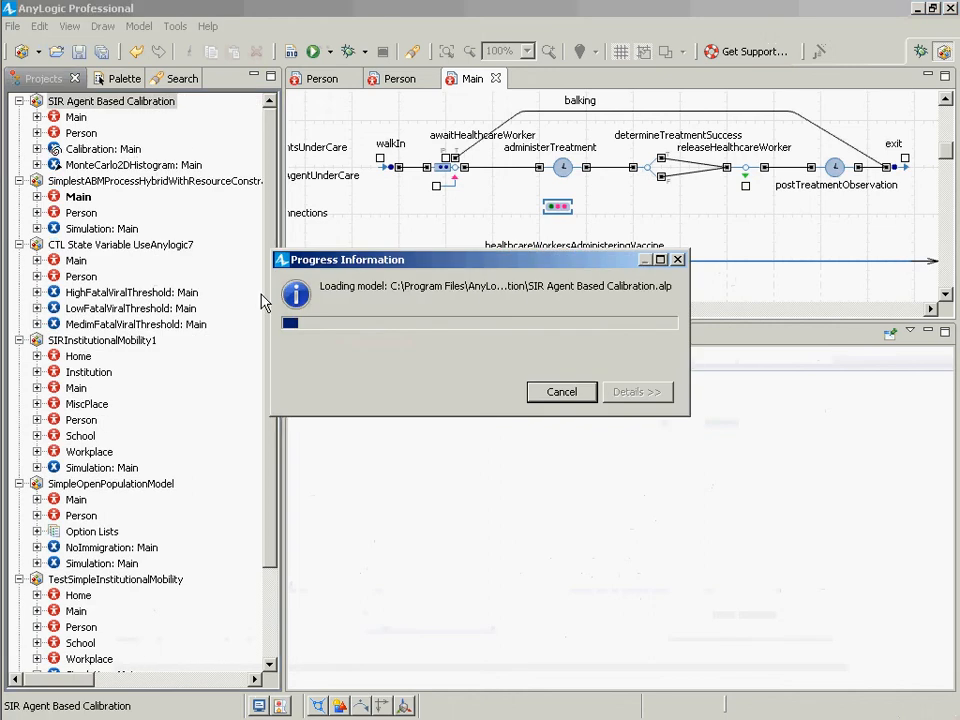
pyautogui.doubleClick(84, 166)
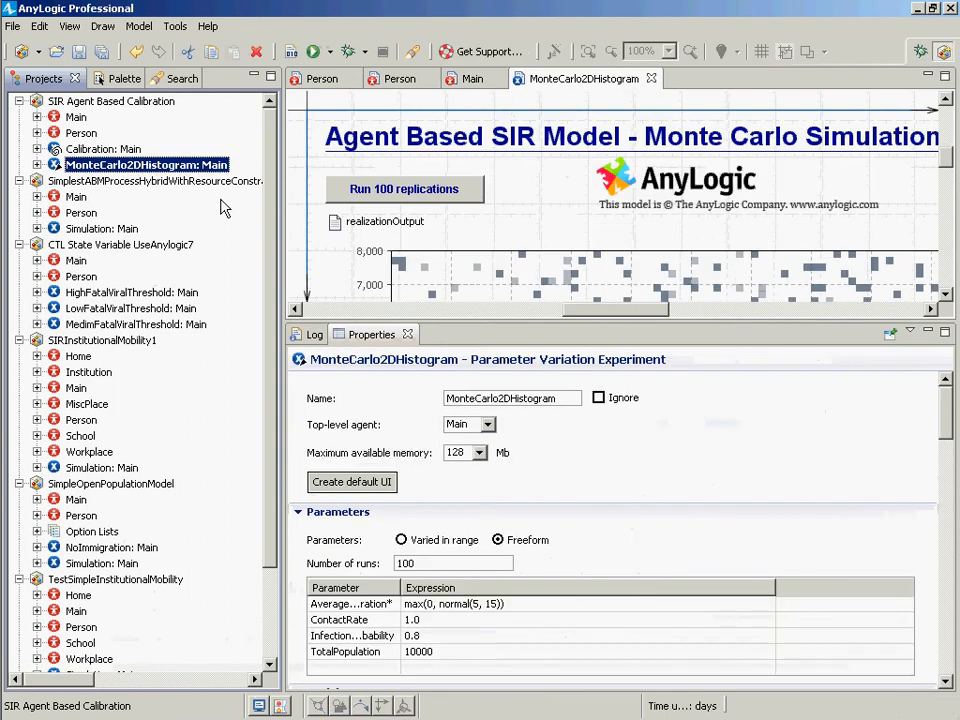
pyautogui.click(128, 150)
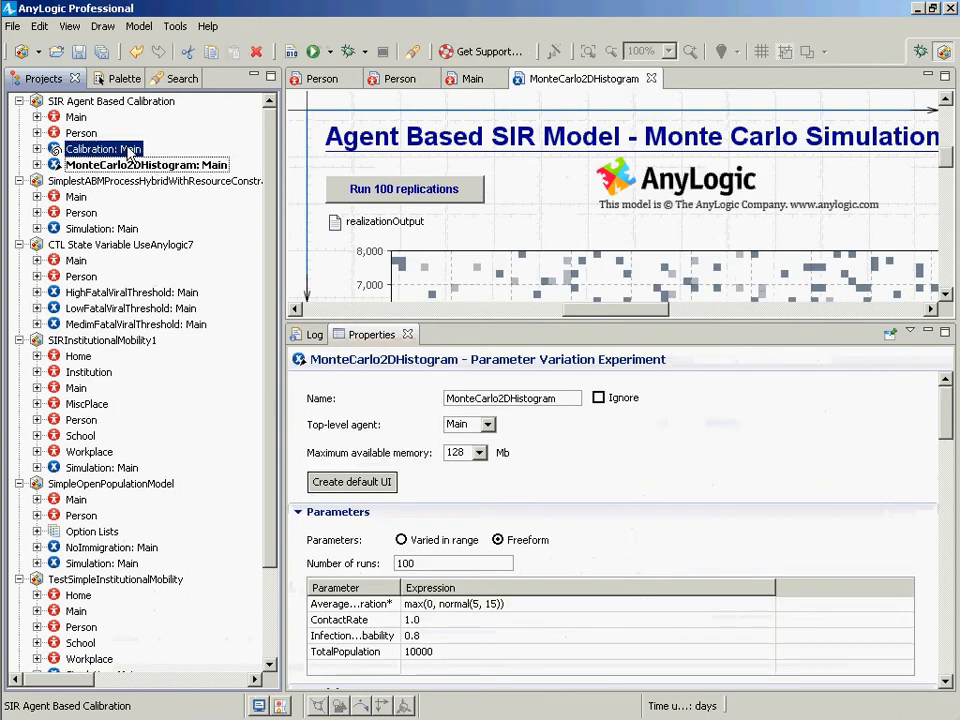
pyautogui.doubleClick(128, 150)
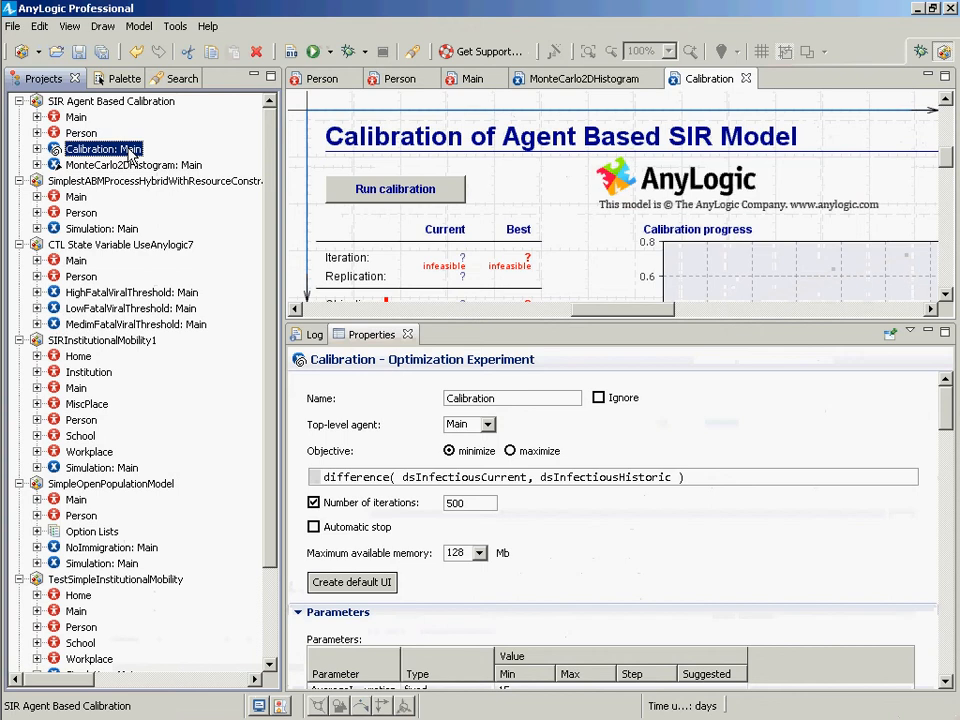
# Examine the description of the Calibration type for a new experiment and leave the wizard without creating one
pyautogui.click(14, 26)
pyautogui.moveTo(33, 49)
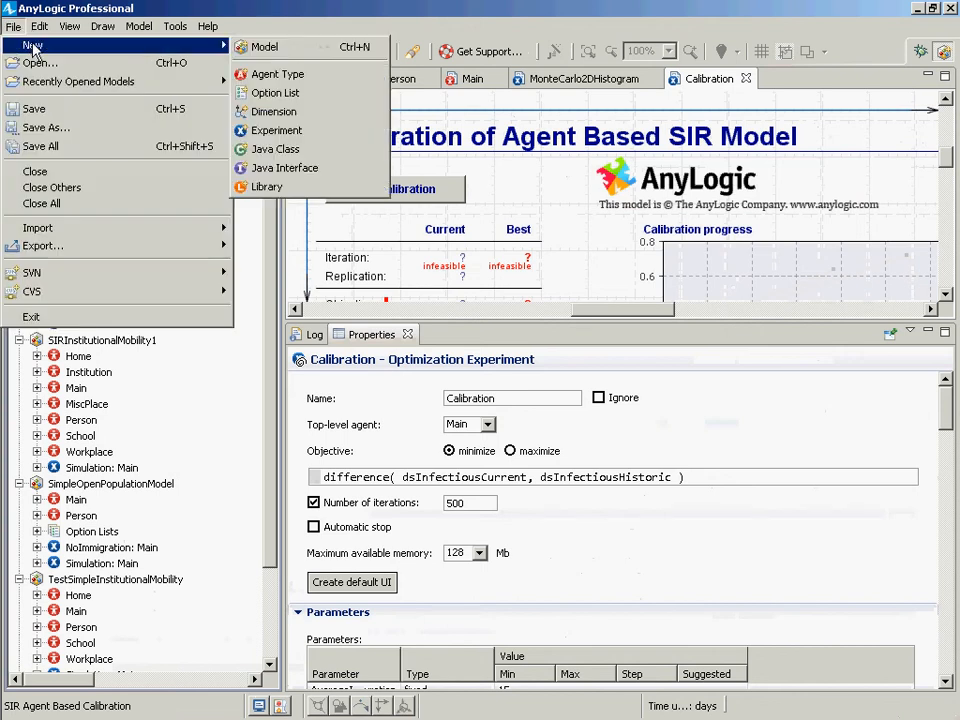
pyautogui.click(295, 138)
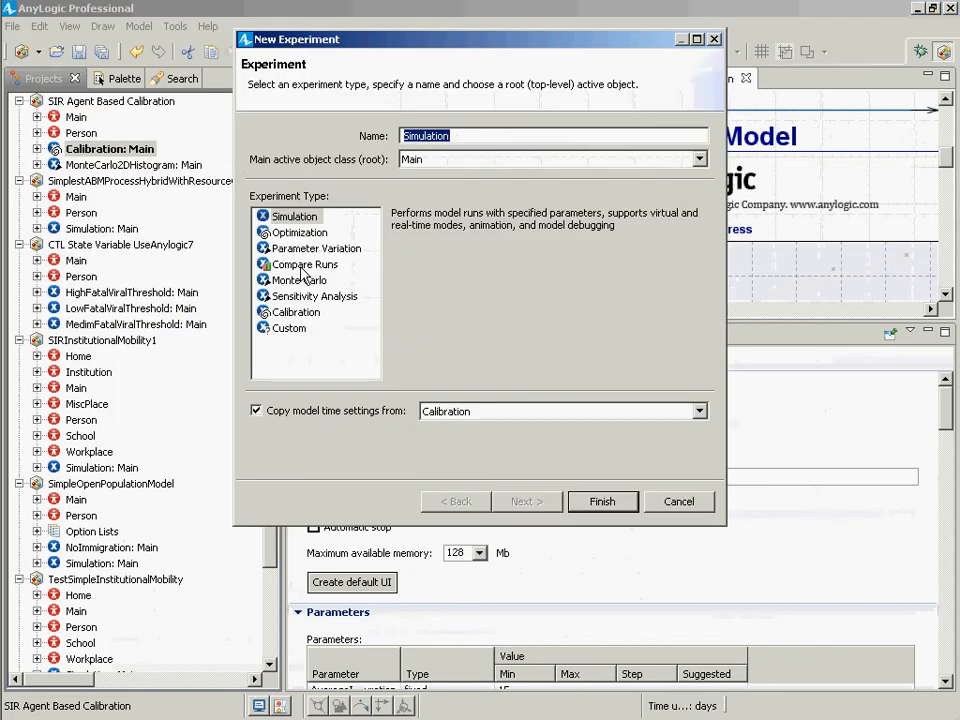
pyautogui.click(276, 313)
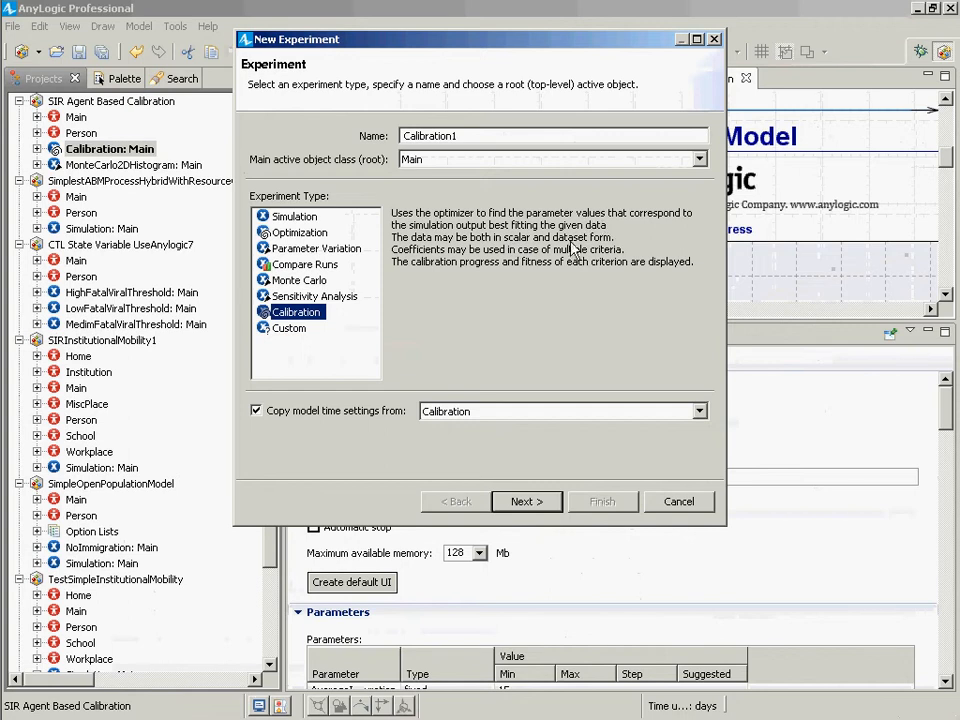
pyautogui.click(697, 504)
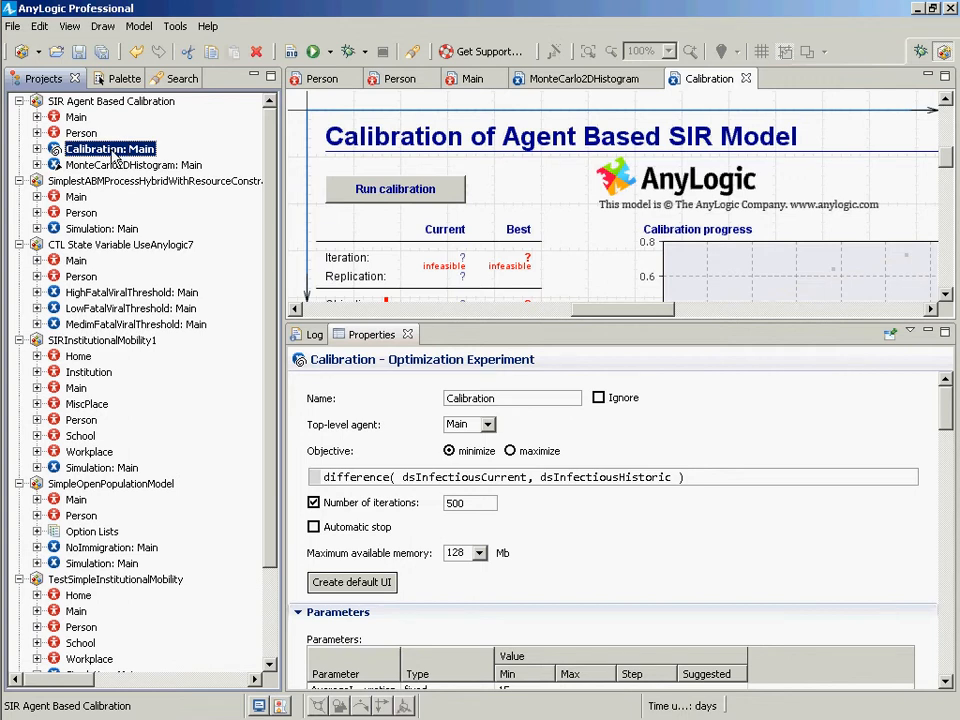
# Close the SIR Agent Based Calibration model
pyautogui.click(135, 104)
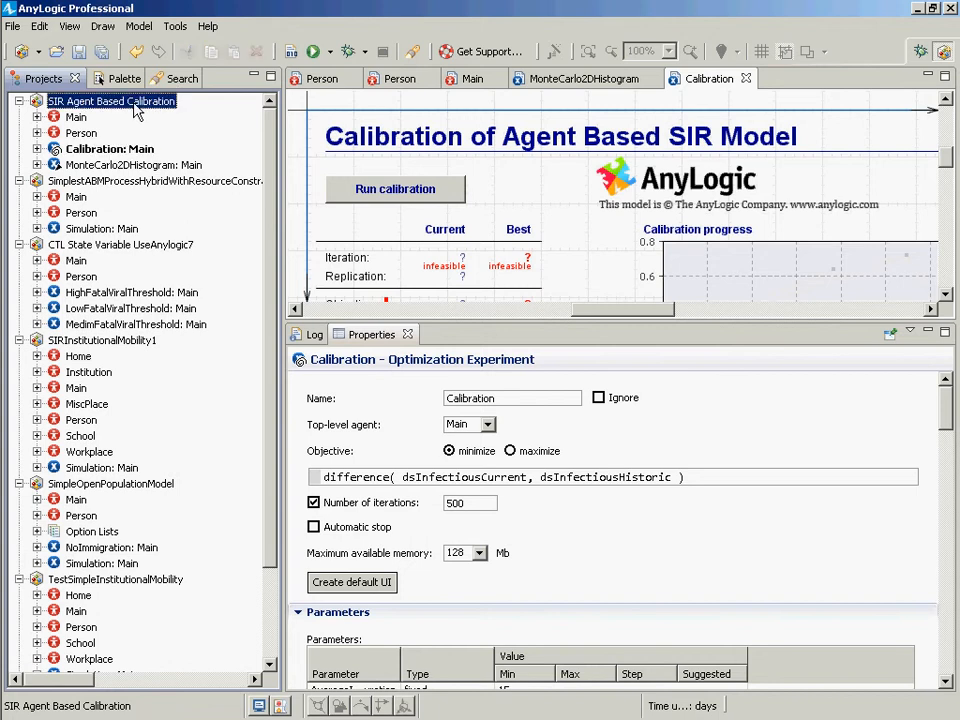
pyautogui.rightClick(135, 106)
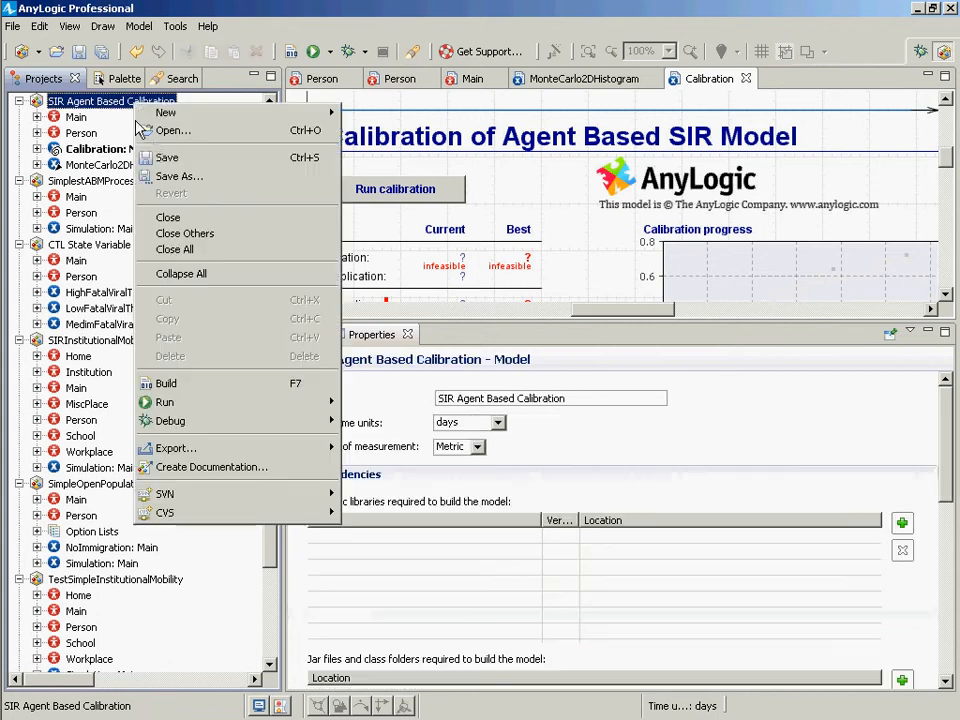
pyautogui.click(195, 222)
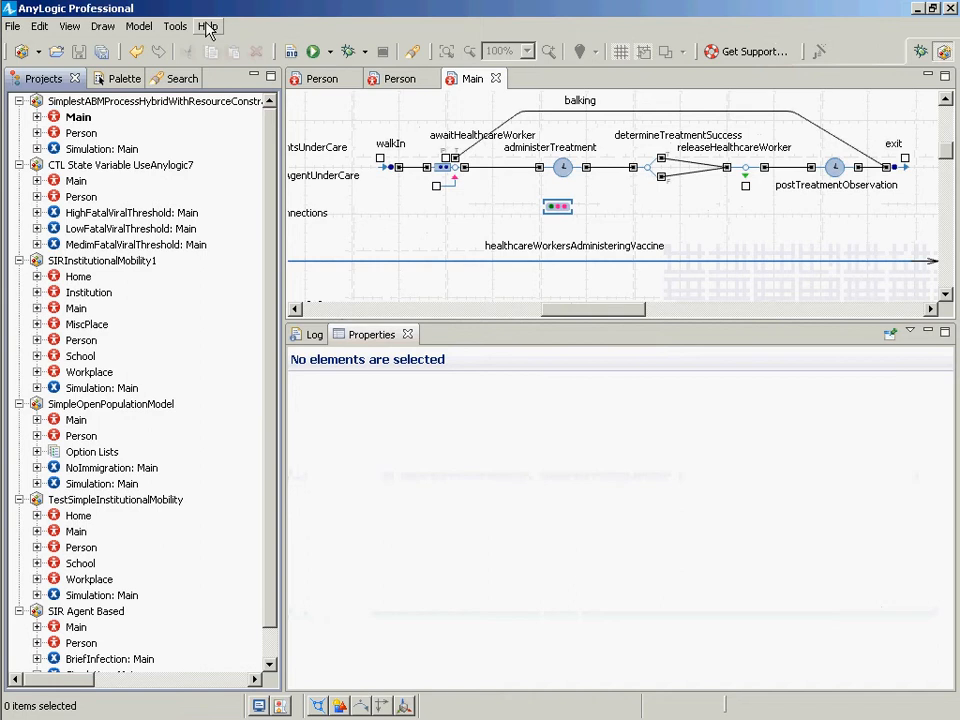
# Load the SIR Agent Based Calibration model from the list of all example models
pyautogui.click(207, 27)
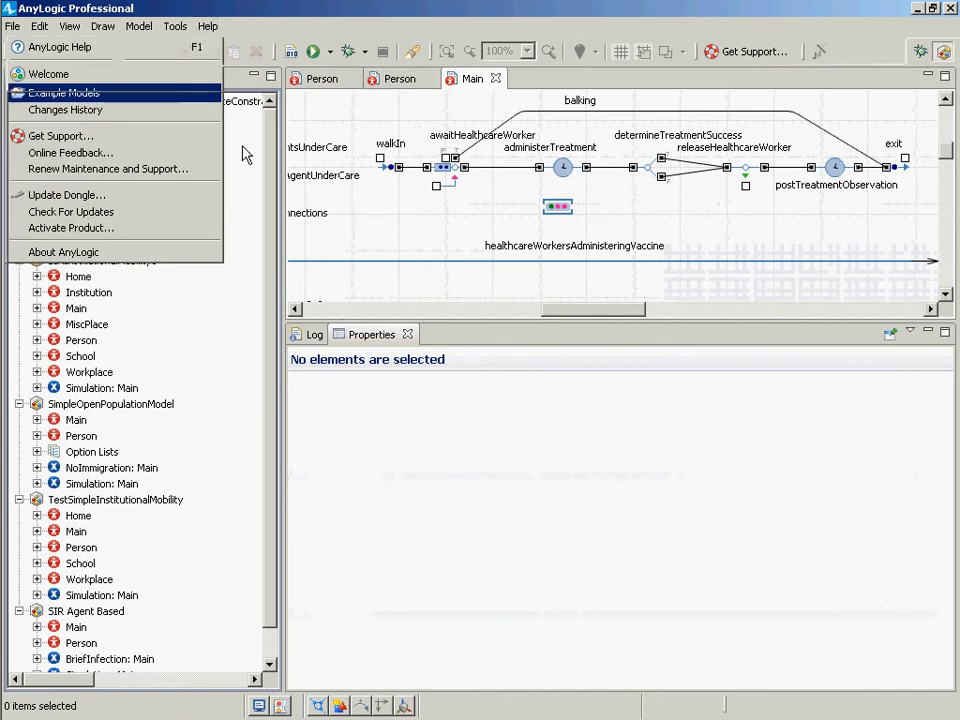
pyautogui.click(100, 92)
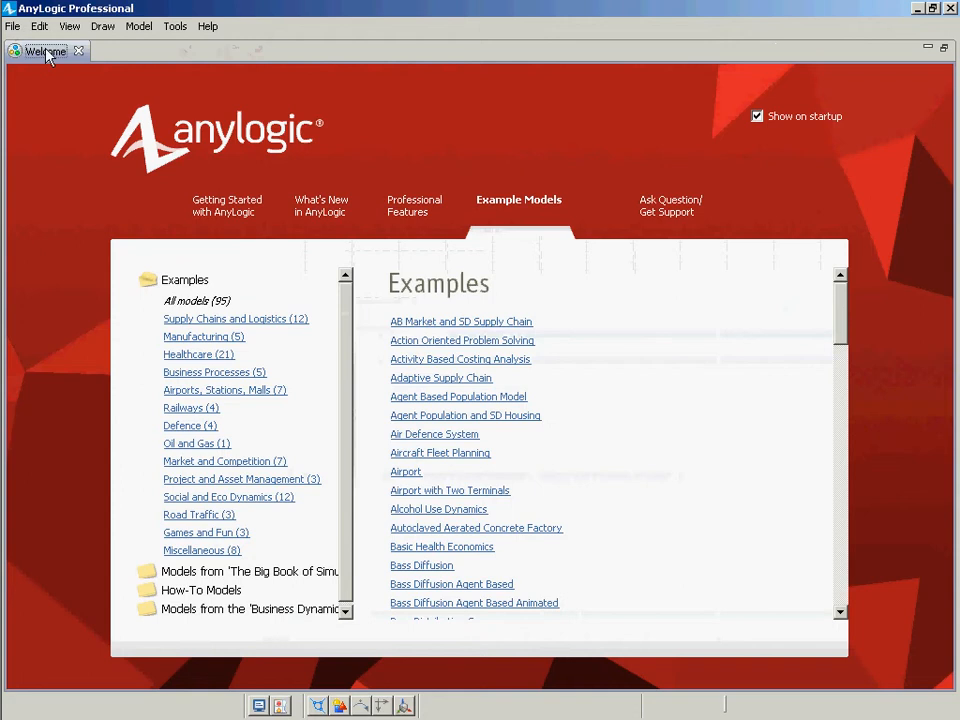
pyautogui.doubleClick(45, 52)
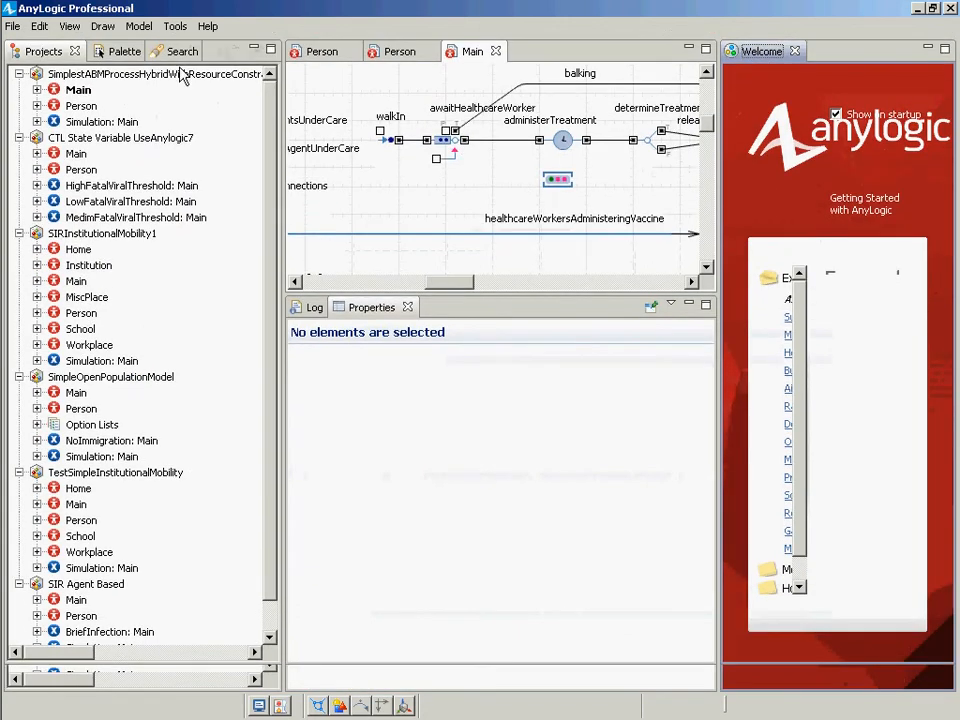
pyautogui.hotkey('ctrl', 'm')
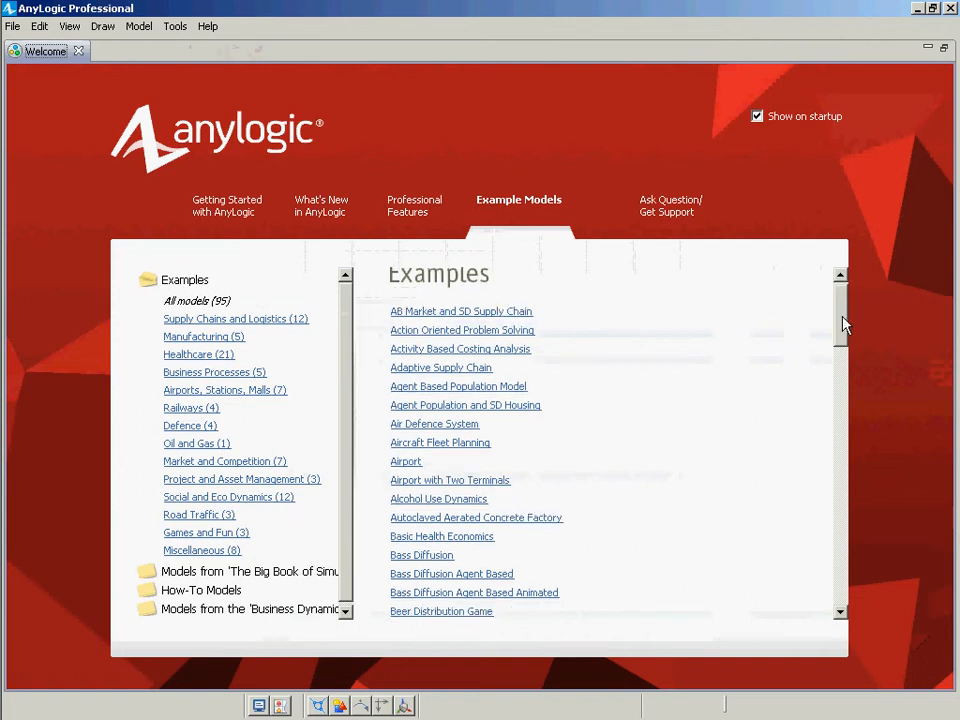
pyautogui.moveTo(842, 326); pyautogui.dragTo(818, 531)
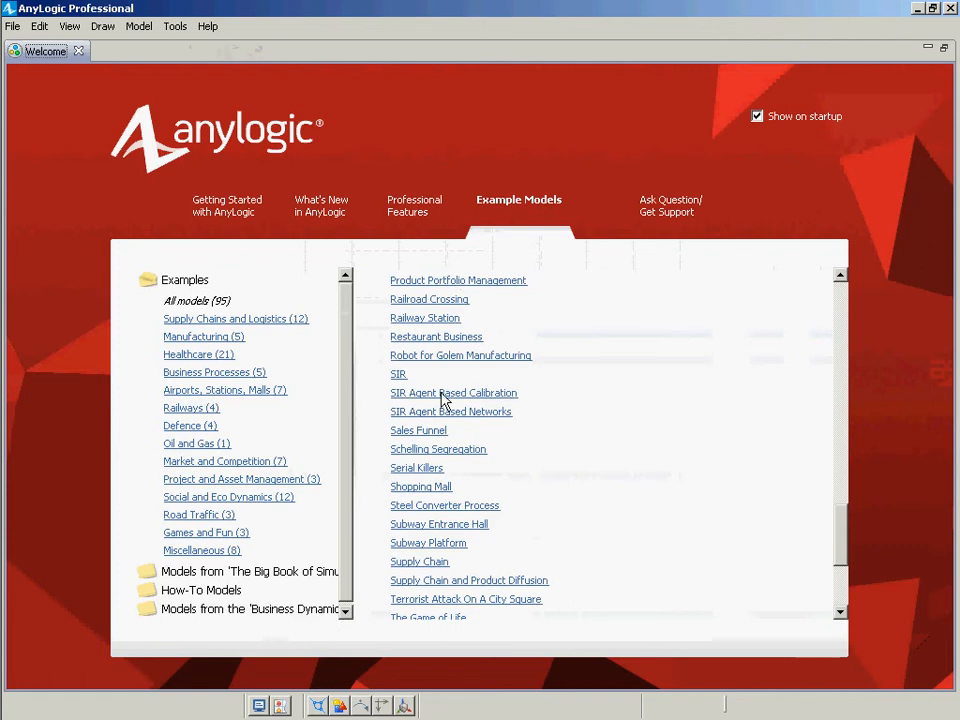
pyautogui.click(165, 284)
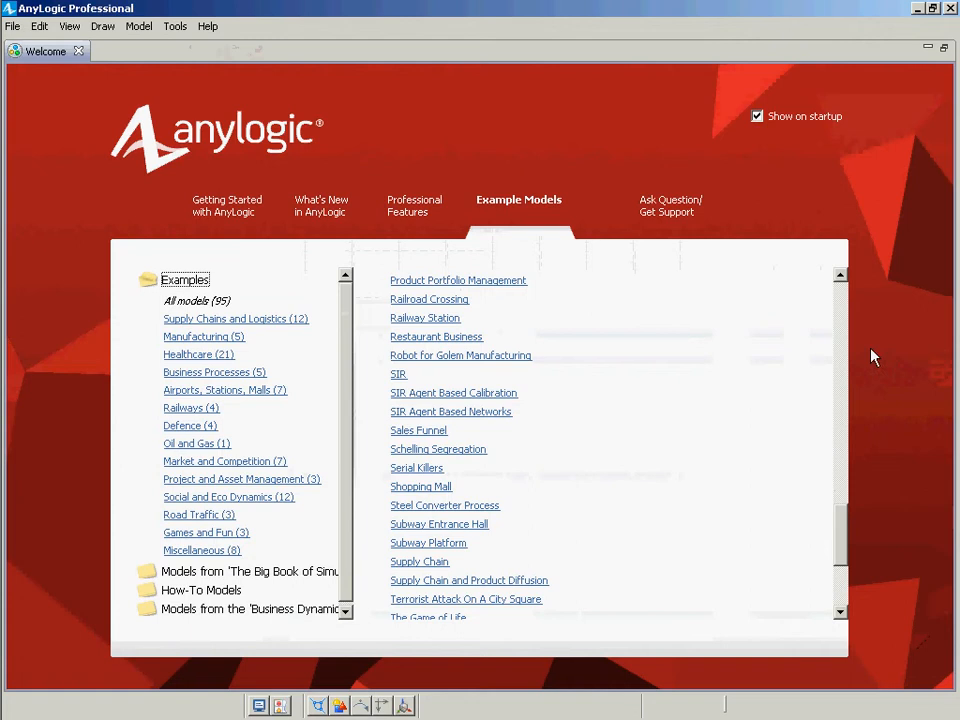
pyautogui.moveTo(838, 508)
pyautogui.mouseDown()
pyautogui.moveTo(836, 311)
pyautogui.moveTo(831, 568)
pyautogui.moveTo(831, 531)
pyautogui.mouseUp()
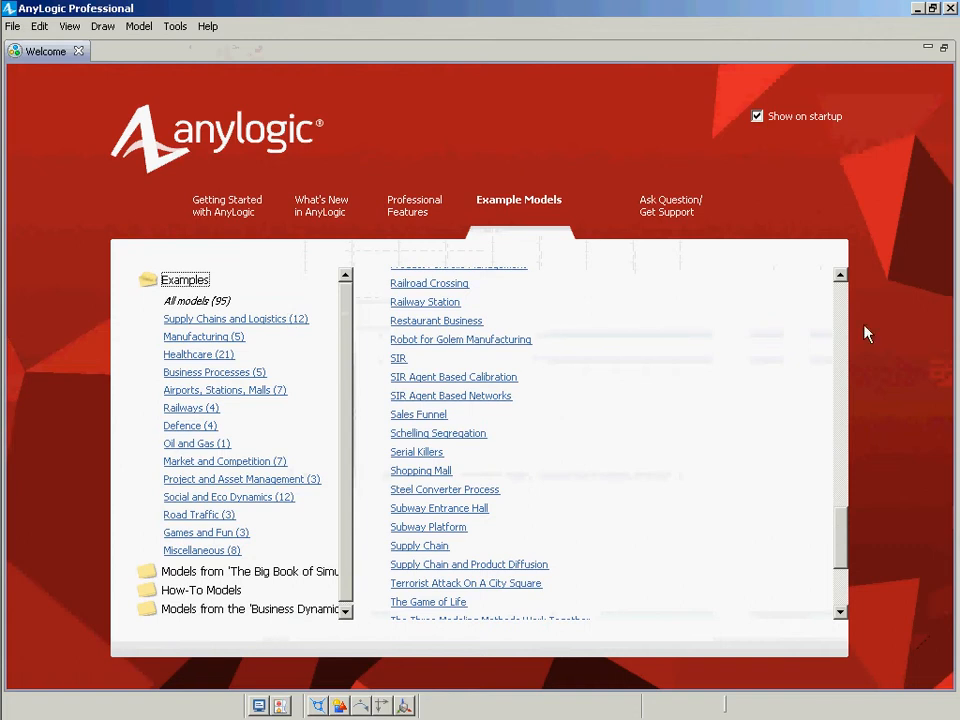
pyautogui.moveTo(843, 522)
pyautogui.mouseDown()
pyautogui.moveTo(834, 261)
pyautogui.moveTo(842, 542)
pyautogui.moveTo(840, 502)
pyautogui.mouseUp()
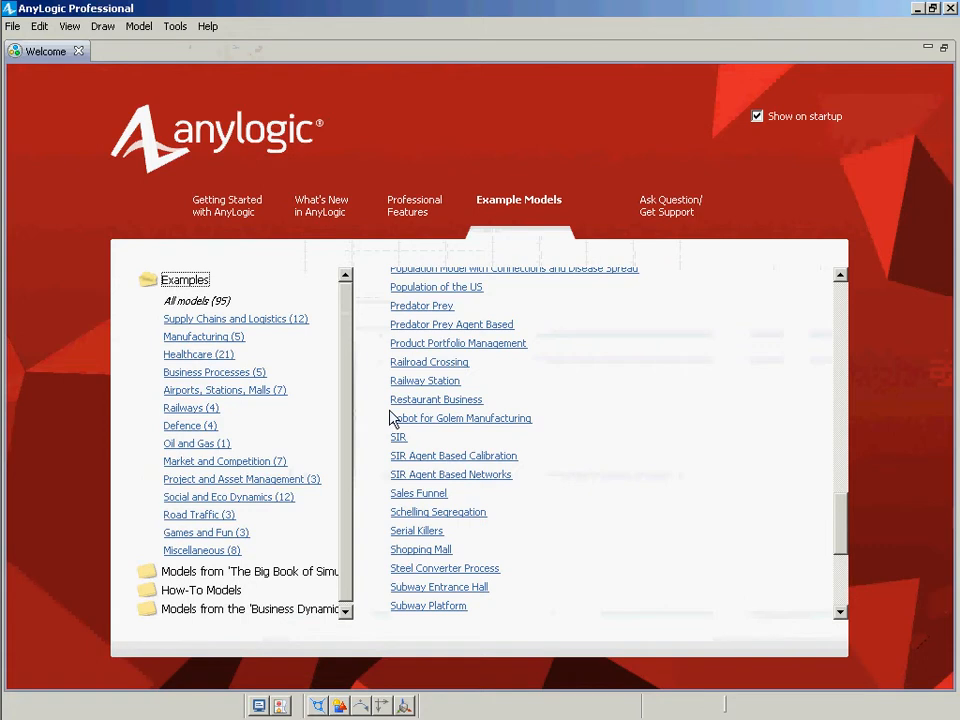
pyautogui.click(455, 456)
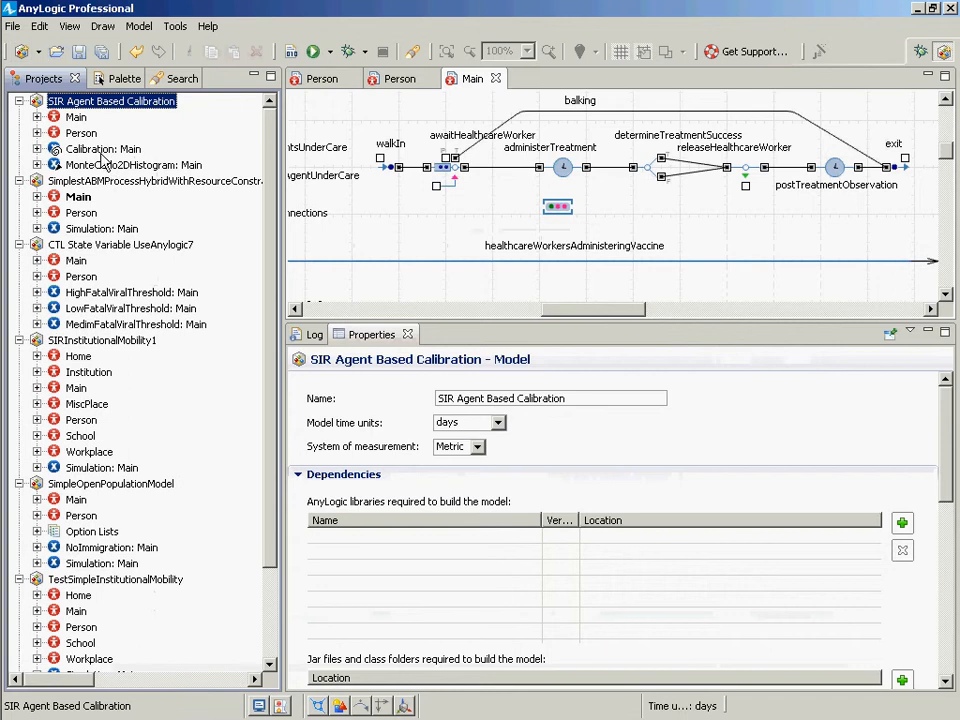
# Show the Calibration experiment's properties in a taller area and close the open Main editor and both Person editors
pyautogui.click(103, 150)
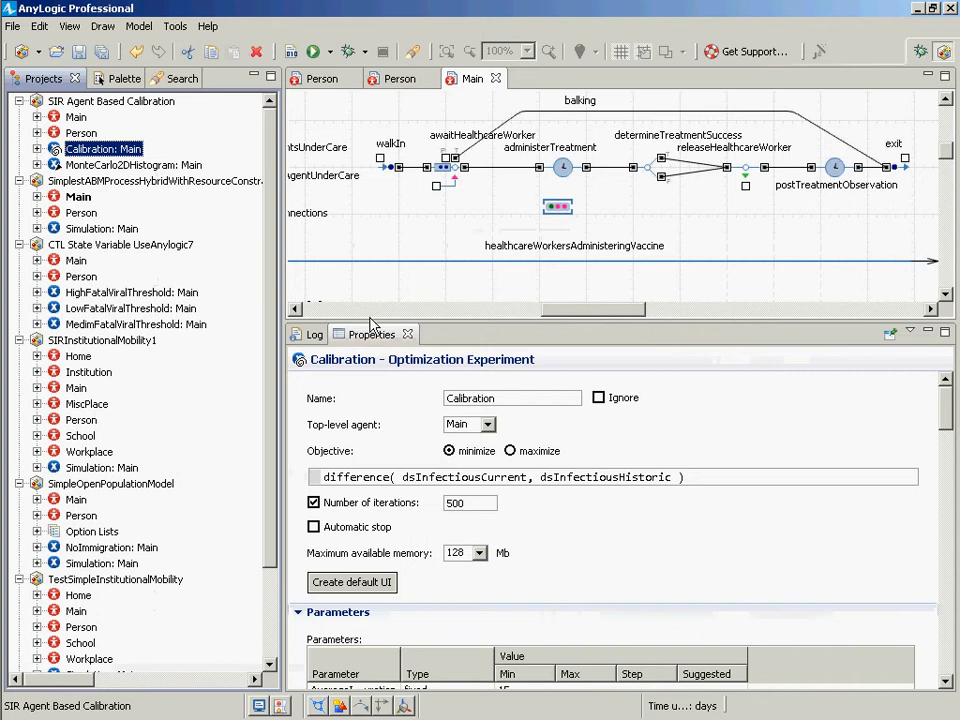
pyautogui.moveTo(373, 325); pyautogui.dragTo(368, 199)
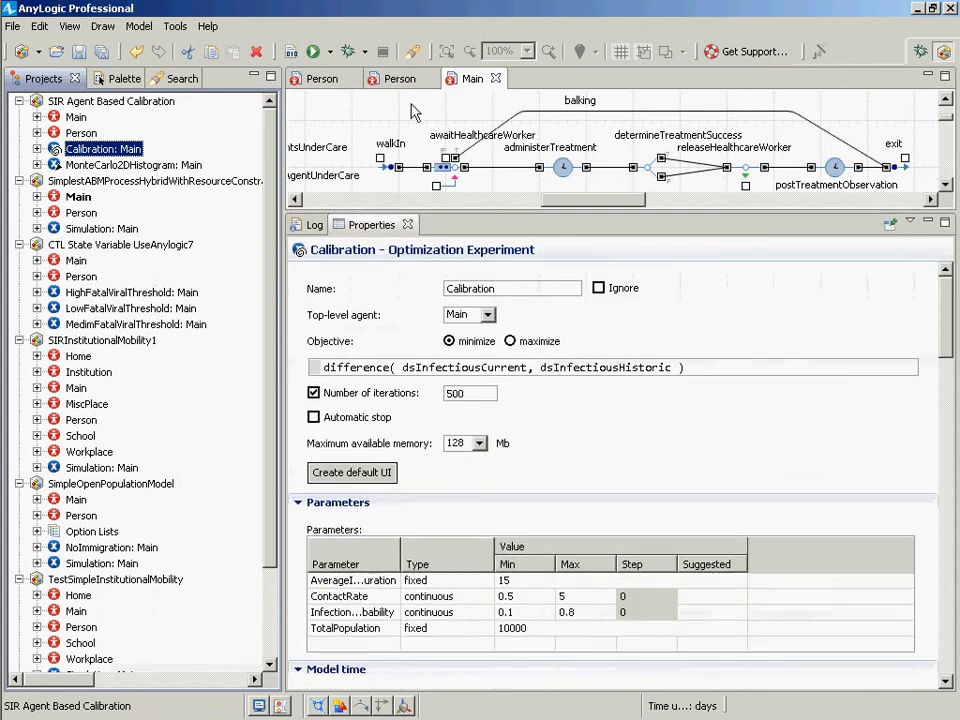
pyautogui.click(496, 79)
pyautogui.click(496, 79)
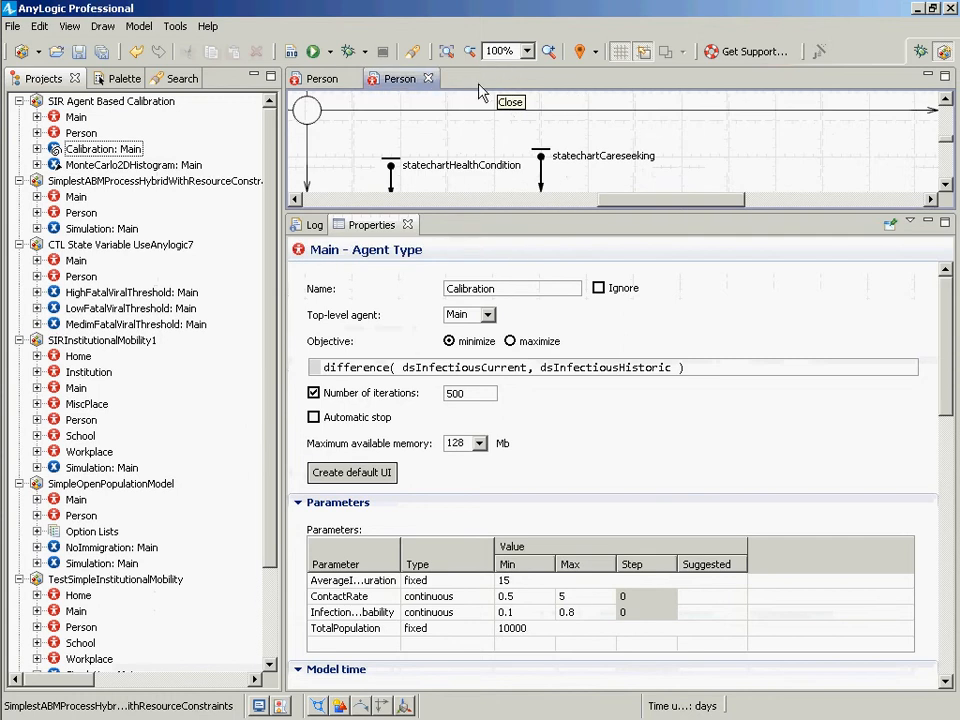
pyautogui.click(429, 79)
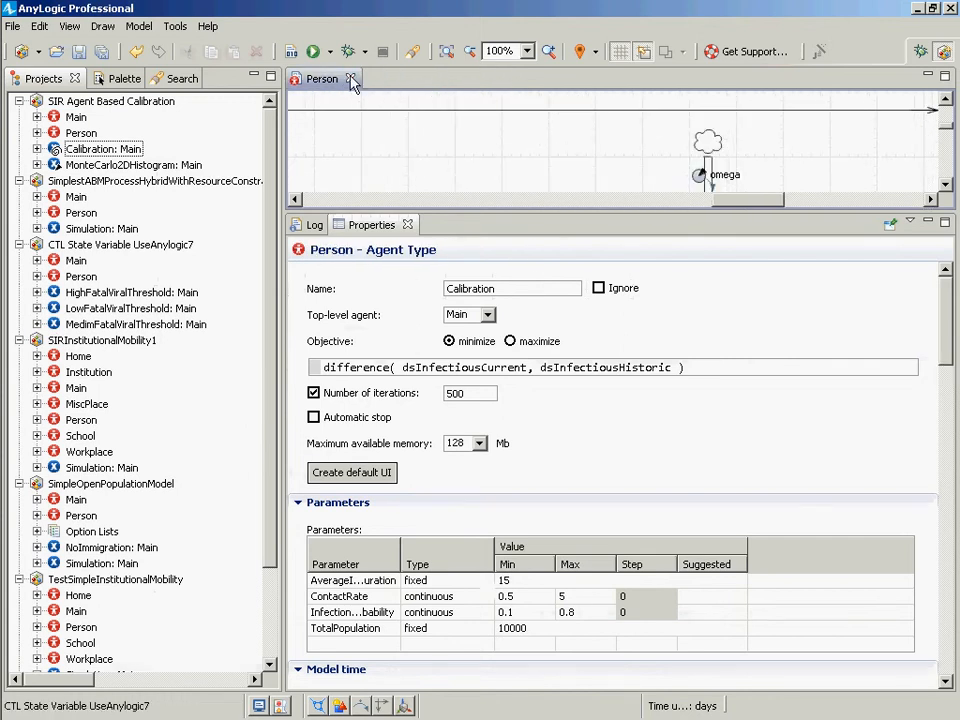
pyautogui.click(351, 79)
# Open the Person agent of SIR Agent Based Calibration with its statechart enlarged and inspect the Contact transition's properties
pyautogui.click(78, 133)
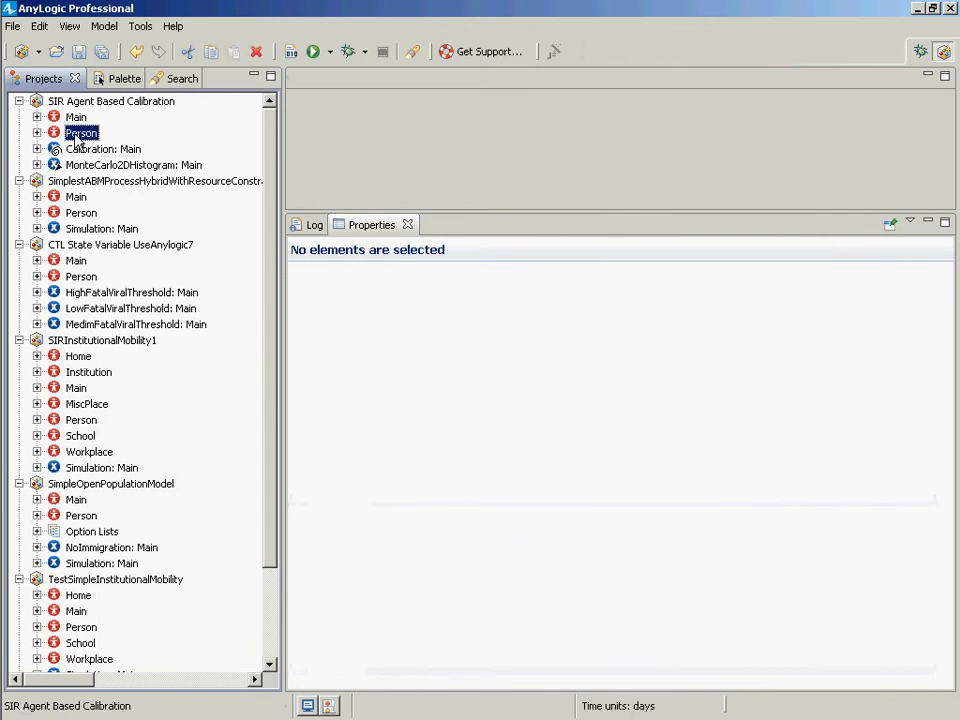
pyautogui.doubleClick(78, 135)
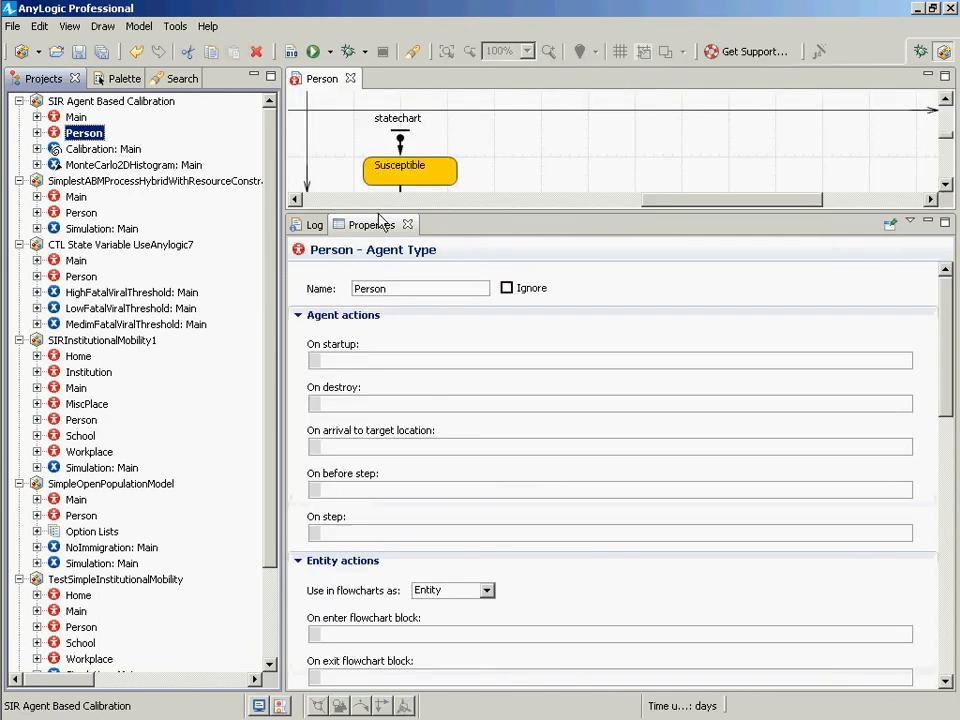
pyautogui.moveTo(380, 272); pyautogui.dragTo(381, 458)
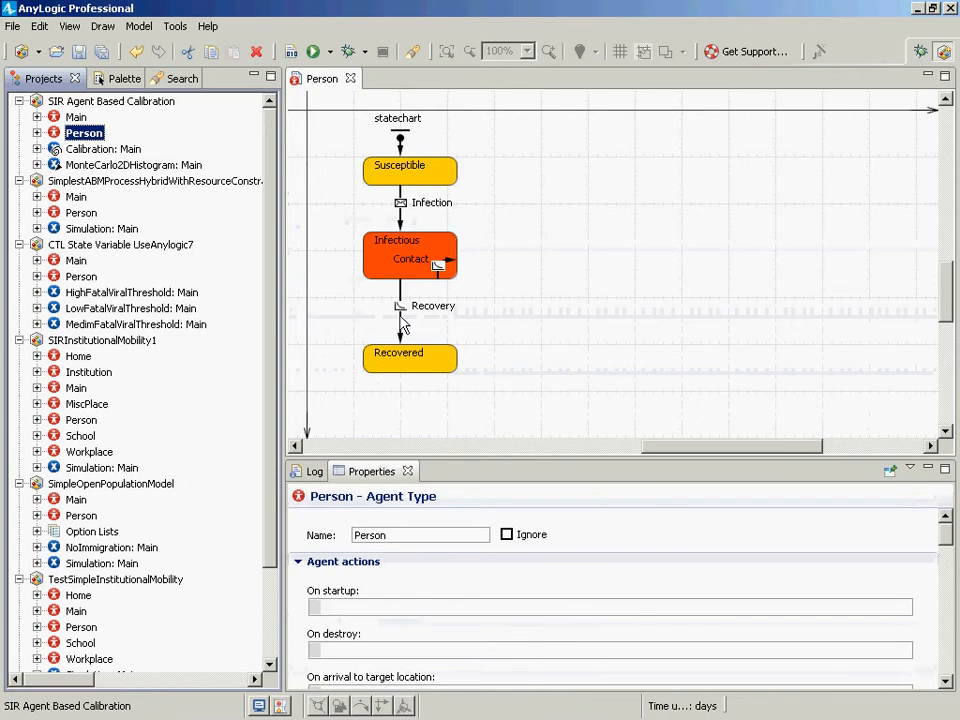
pyautogui.click(446, 264)
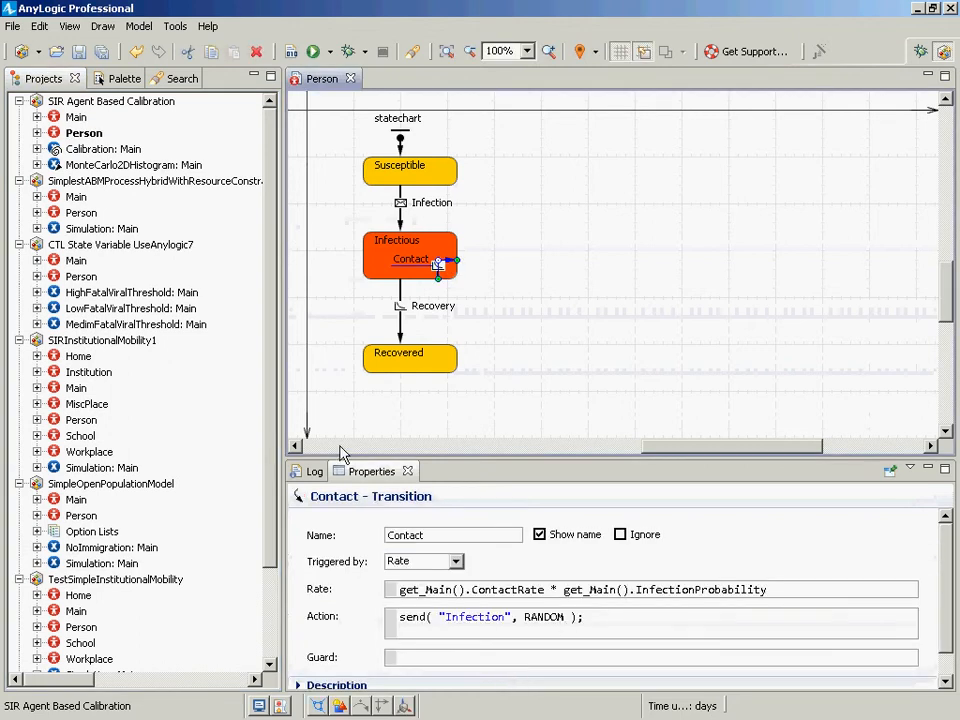
# Review the Calibration experiment's objective, parameters and model time in an enlarged properties area, highlighting the stop time value
pyautogui.click(78, 152)
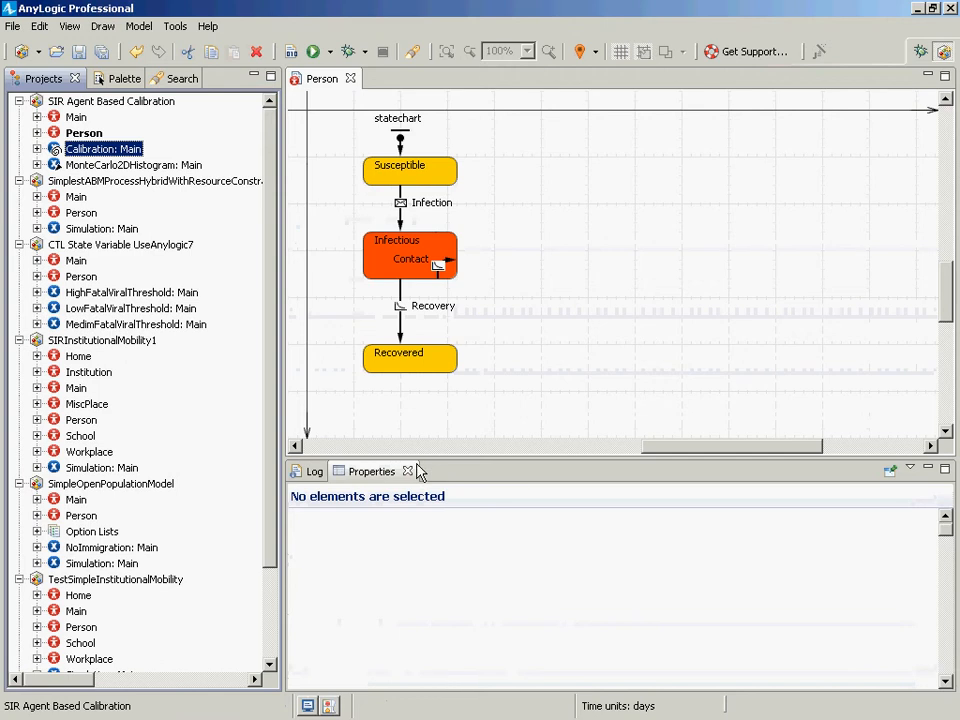
pyautogui.moveTo(418, 467); pyautogui.dragTo(445, 110)
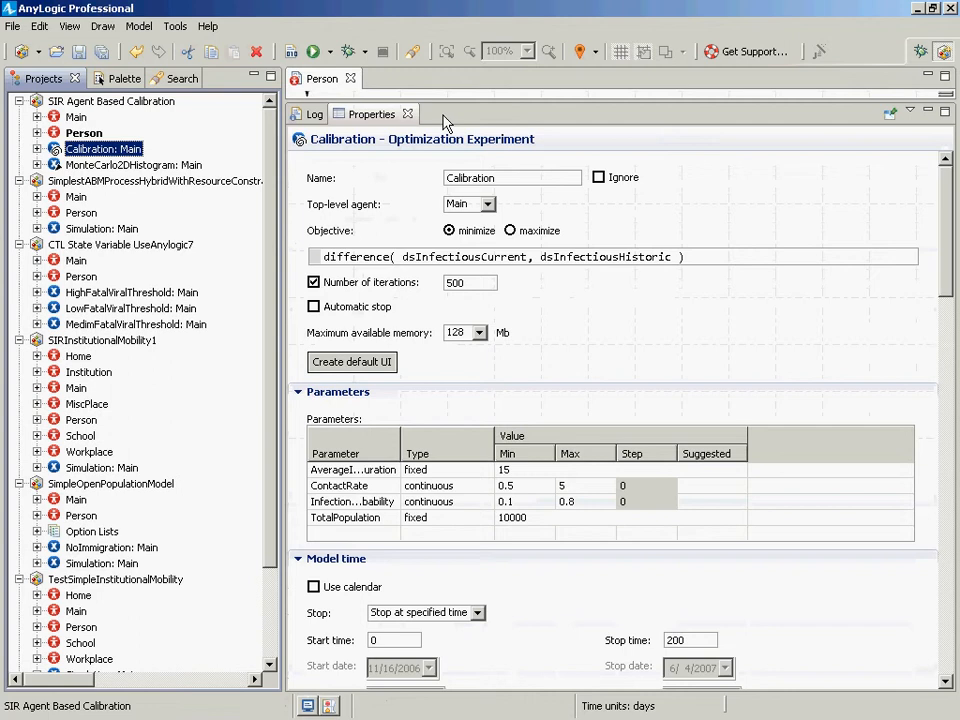
pyautogui.hotkey('alt', 'Tab')
pyautogui.click(695, 642)
pyautogui.doubleClick(695, 642)
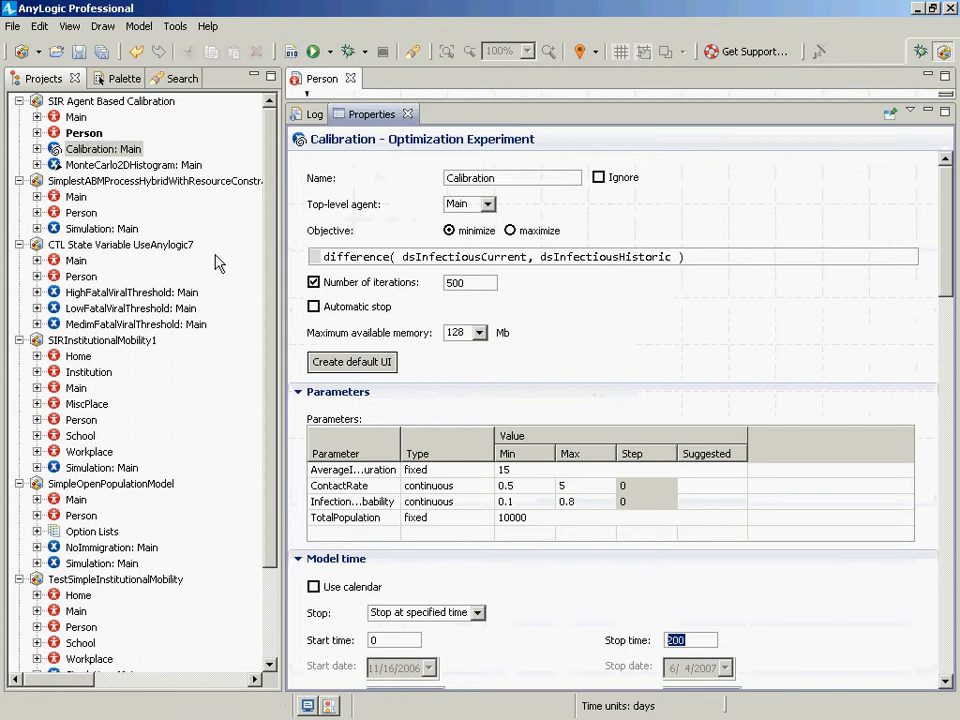
# Run the Calibration experiment of the SIR Agent Based Calibration model to bring up its experiment window
pyautogui.click(93, 150)
pyautogui.rightClick(95, 155)
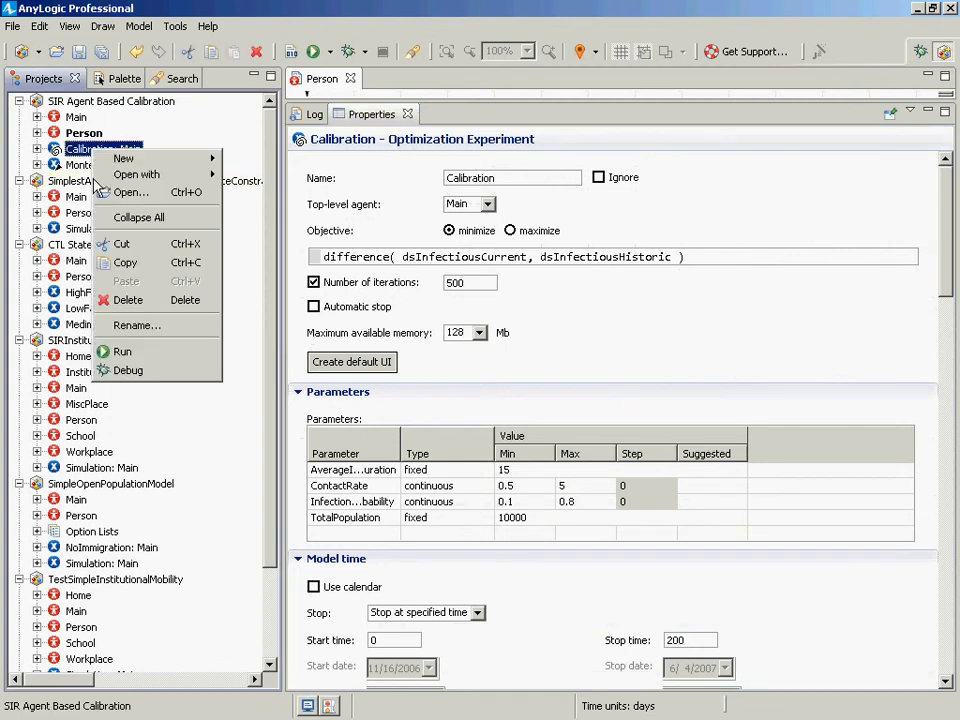
pyautogui.click(121, 351)
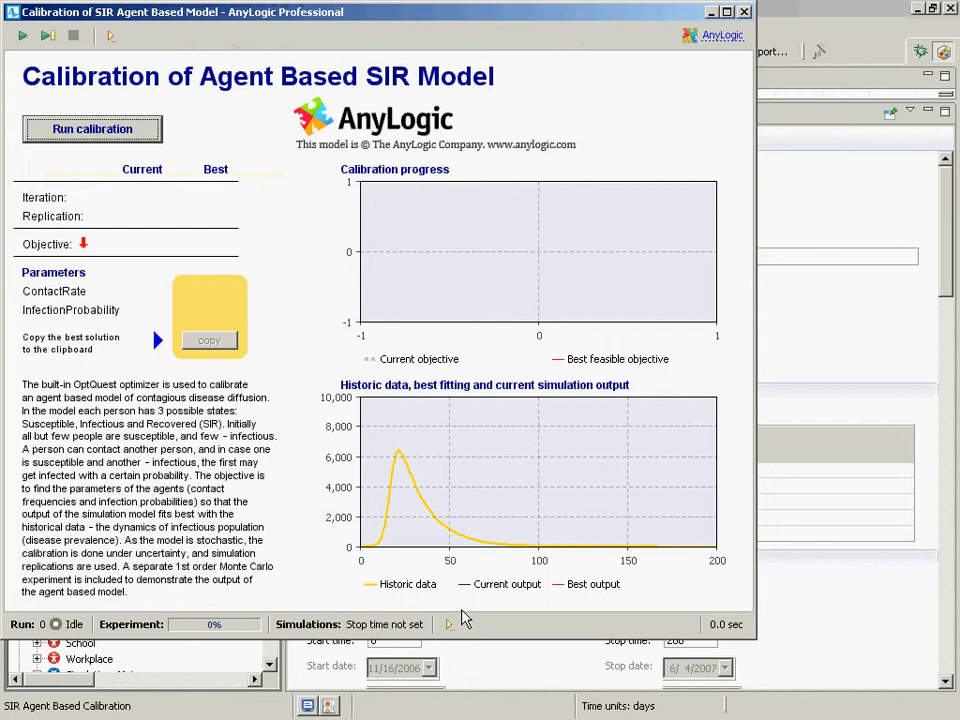
# Switch to the slide show at the slide "Characteristics of a Desirable Discrepancy Metric"
pyautogui.hotkey('alt', 'Tab')
pyautogui.hotkey('alt', 'Tab')
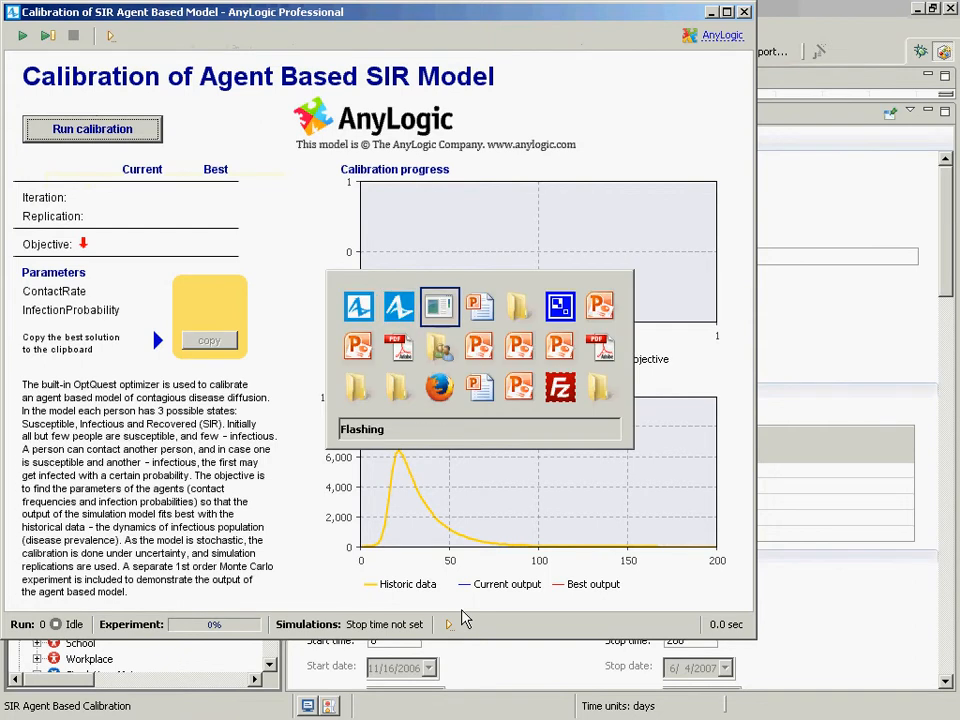
pyautogui.press('Right')
pyautogui.press('Right')
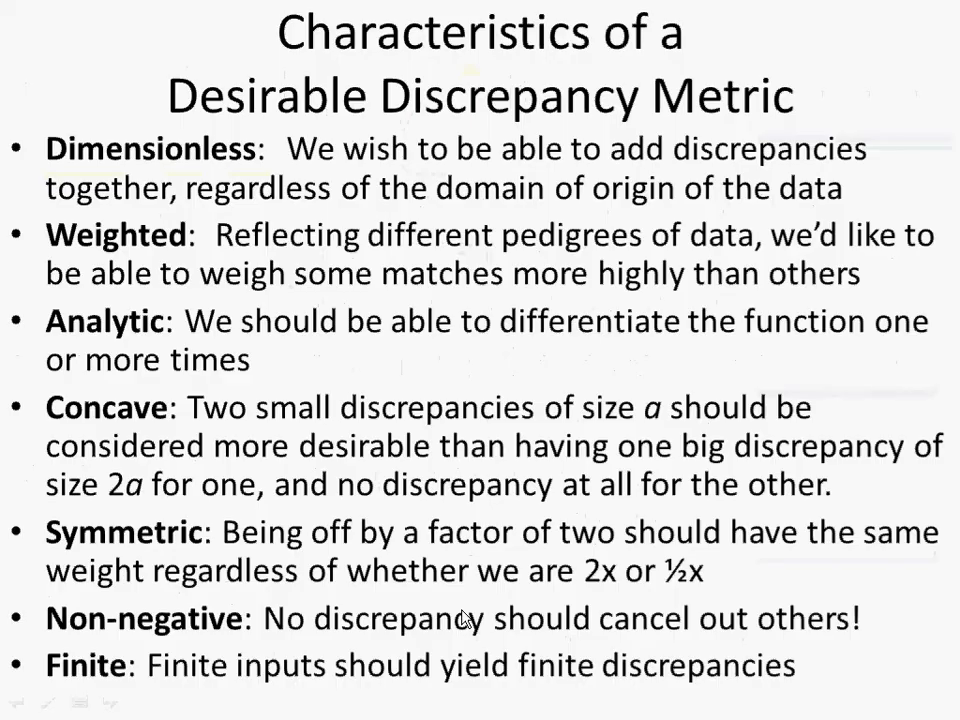
# Advance the slide show to the slide "Envisioning 'Parameter Space'"
pyautogui.press('Right')
pyautogui.press('Right')
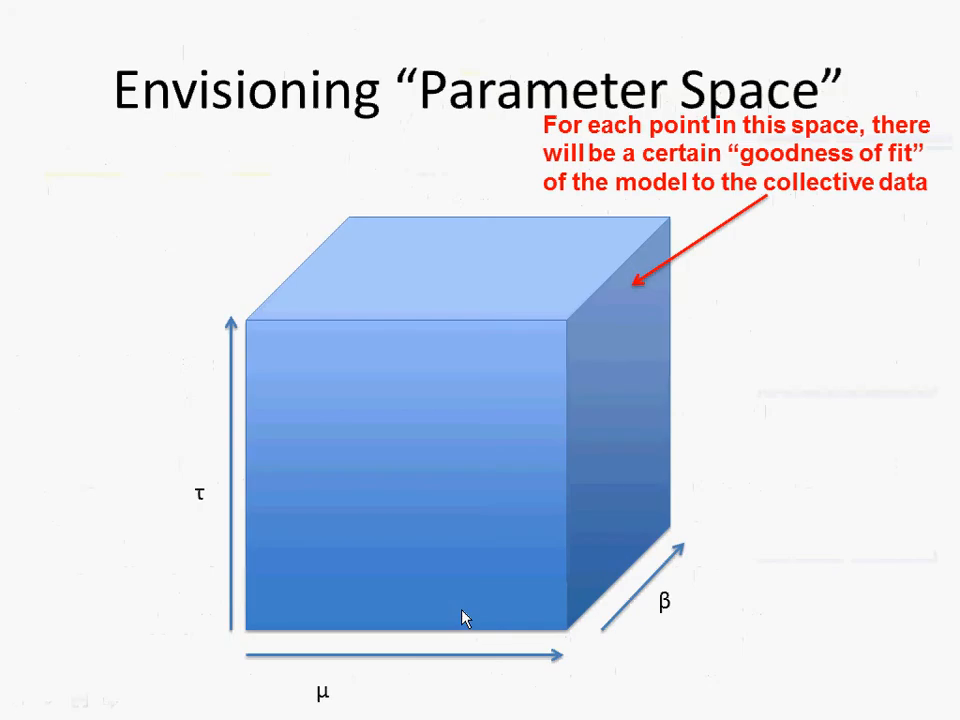
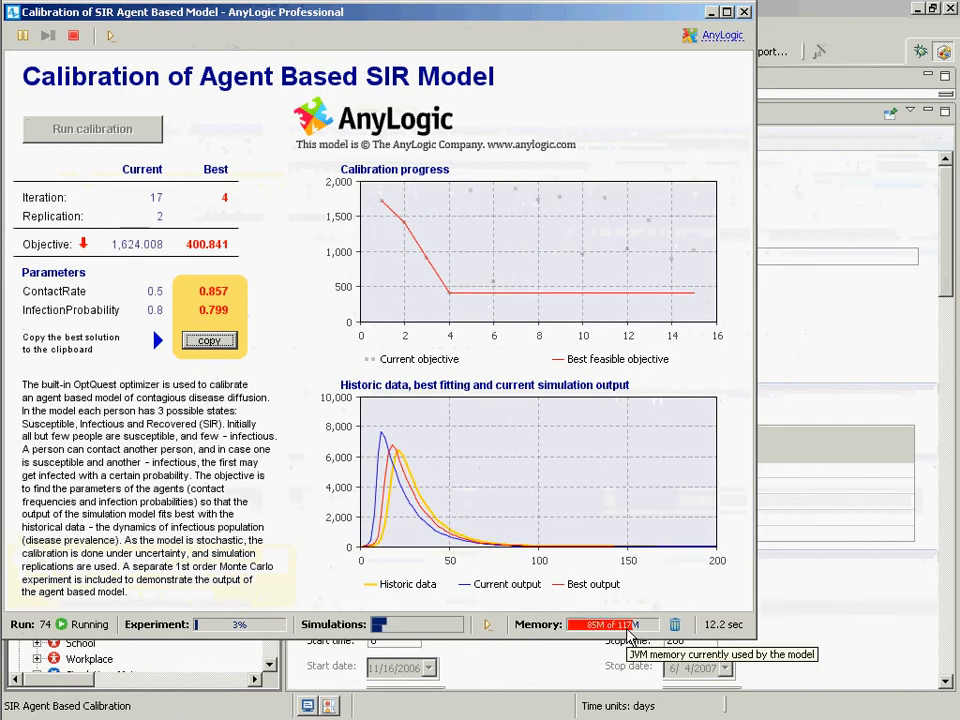
# Switch back to the running SIR calibration experiment in AnyLogic and close its window
pyautogui.hotkey('alt', 'Tab')
pyautogui.hotkey('alt', 'Tab')
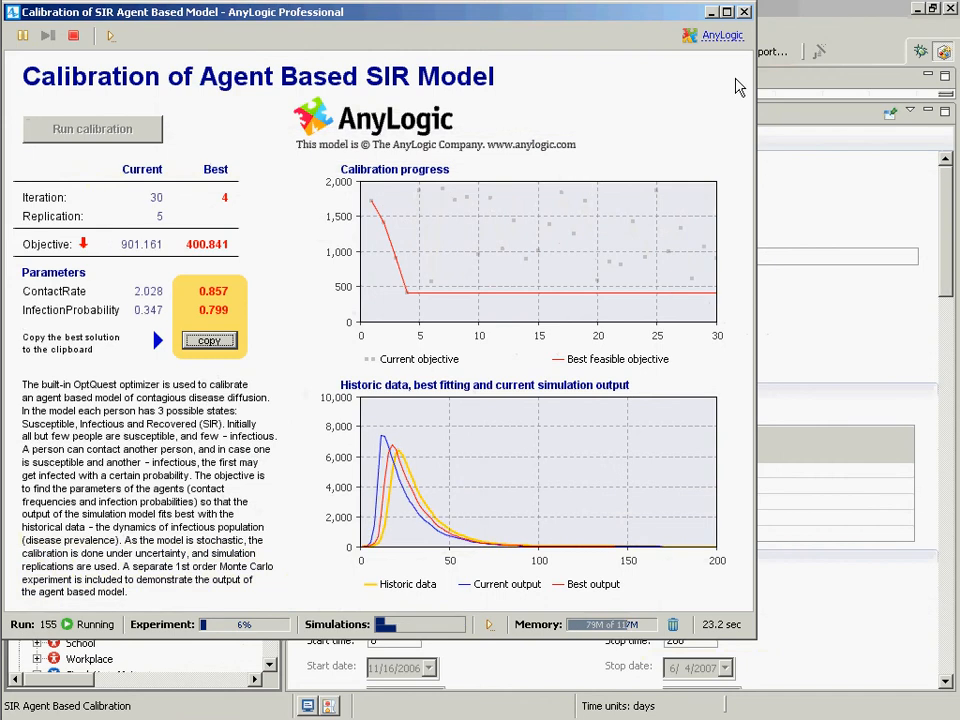
pyautogui.click(744, 11)
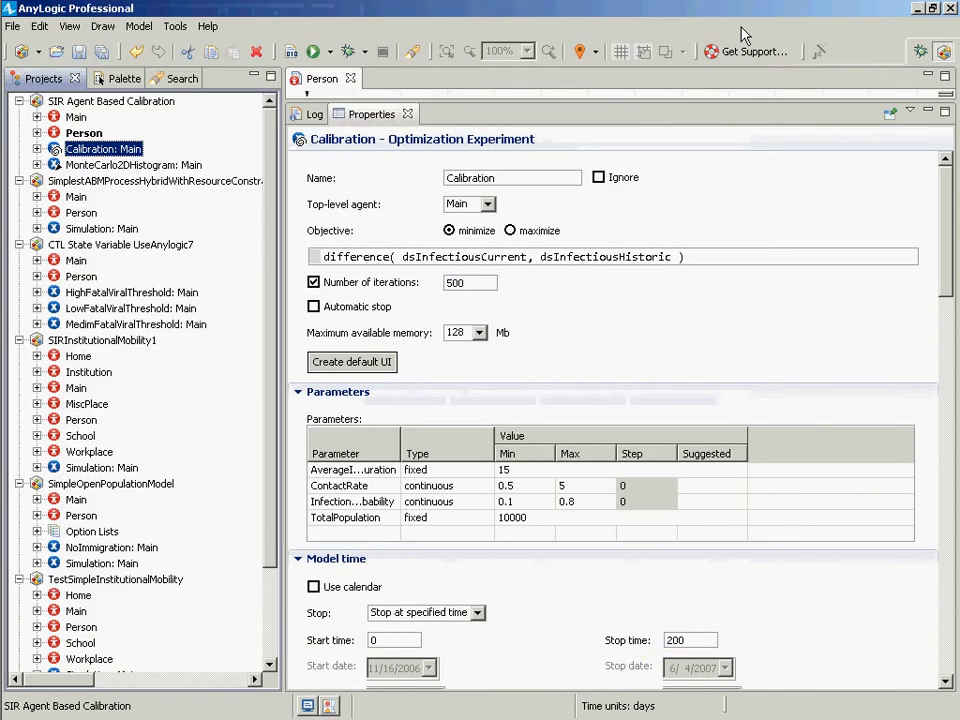
# Leave the PowerPoint slide show, re-aim the blue arrow on slide 26 at the Automatic stop option, and save the presentation
pyautogui.hotkey('alt', 'Tab')
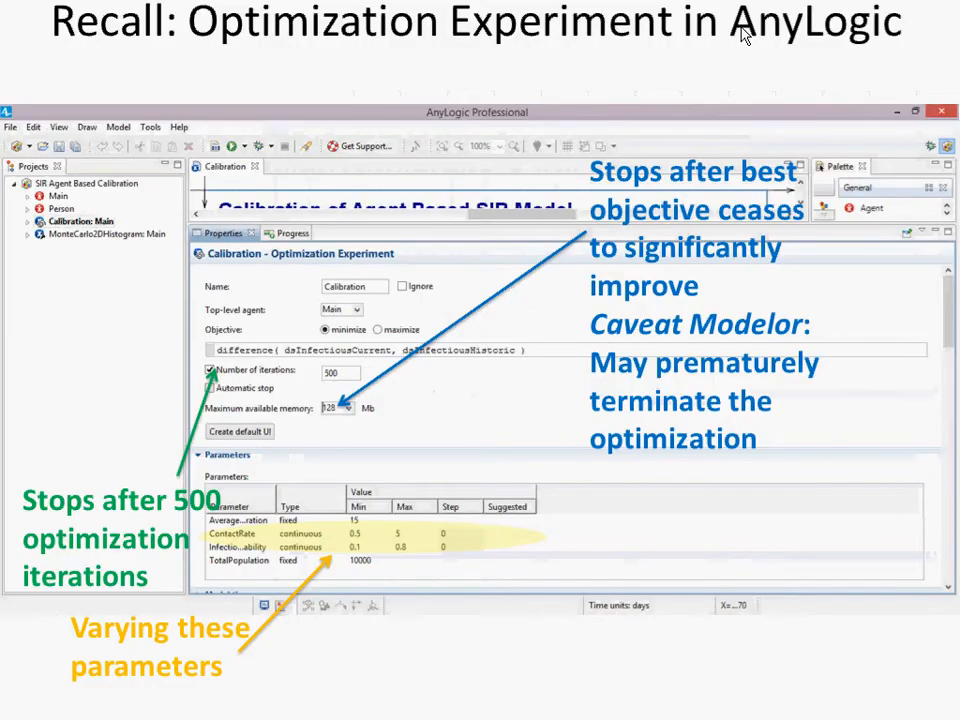
pyautogui.press('Escape')
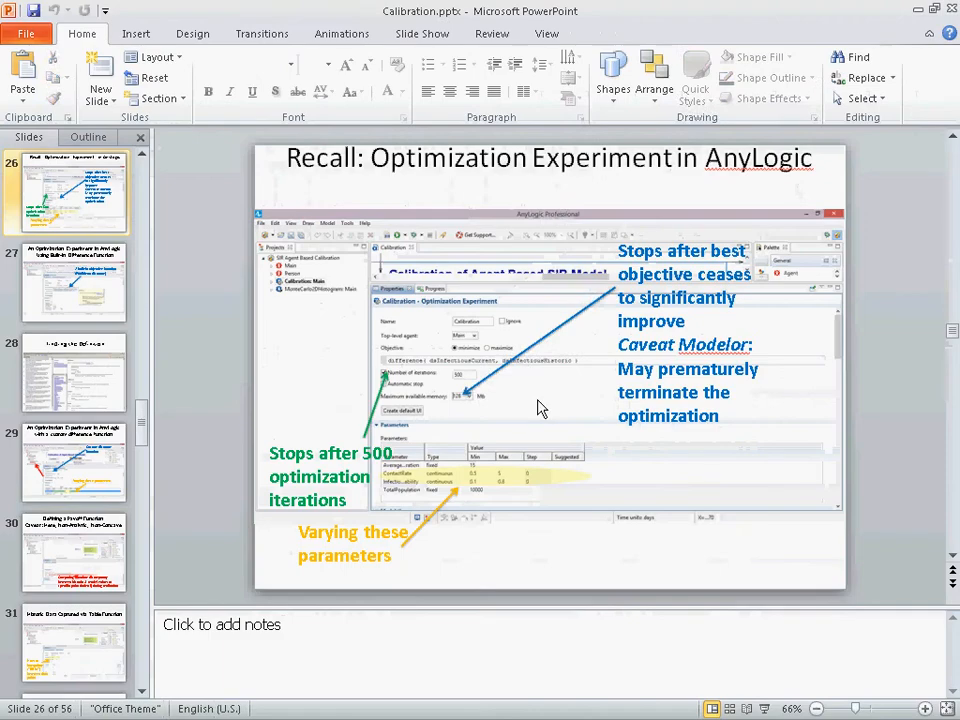
pyautogui.click(472, 396)
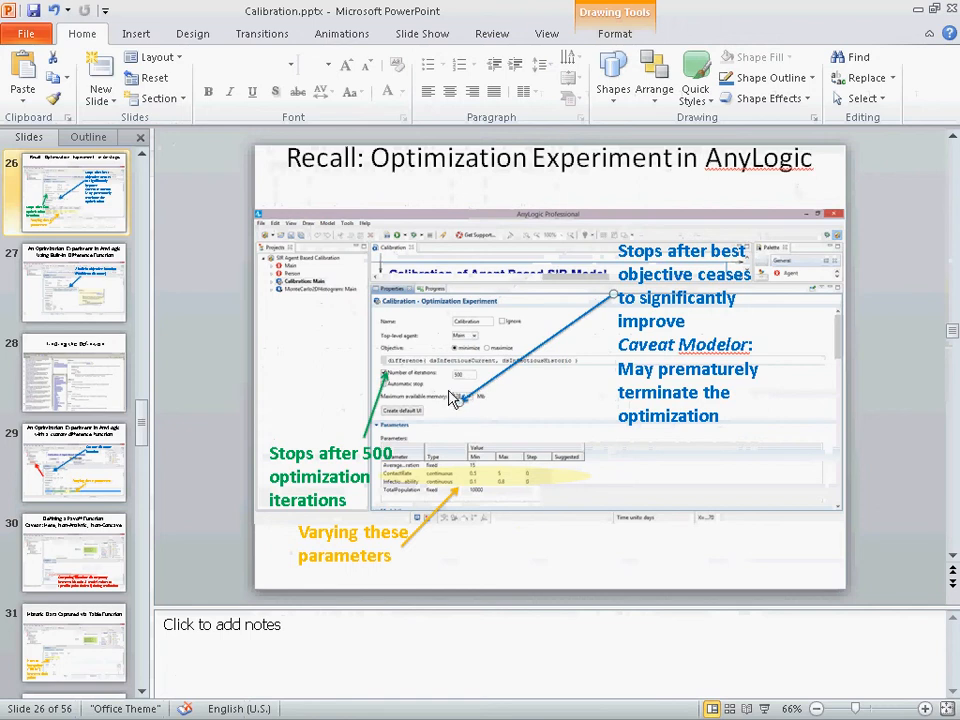
pyautogui.moveTo(428, 382); pyautogui.dragTo(430, 381)
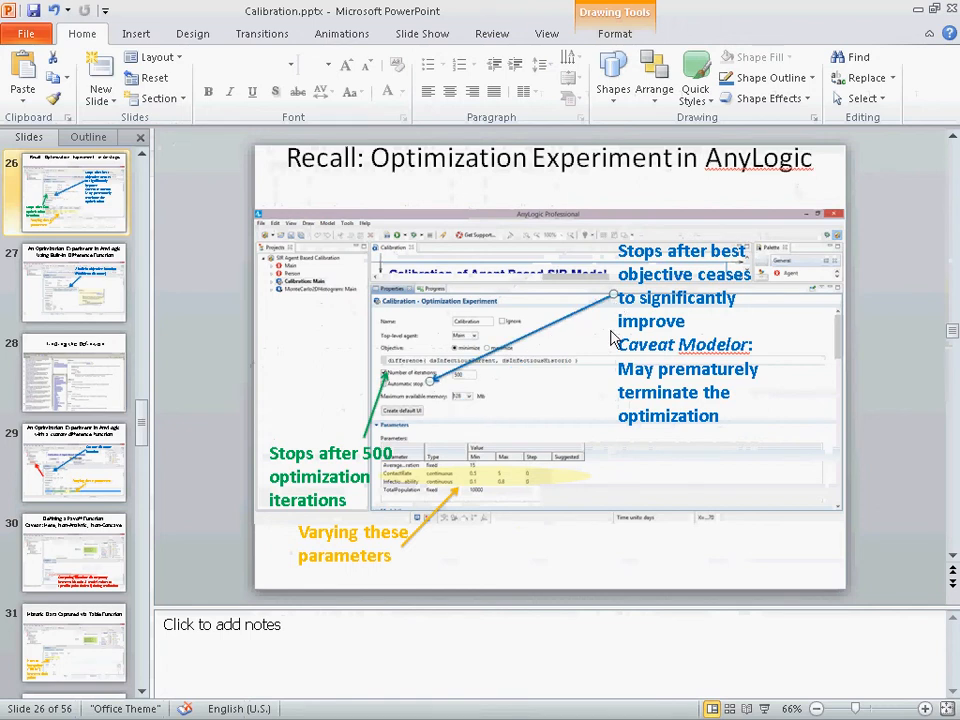
pyautogui.hotkey('ctrl', 's')
# Resume the slide show from slide 26 and advance to "An Optimization Experiment in AnyLogic Using Built-in Difference Function"
pyautogui.click(764, 708)
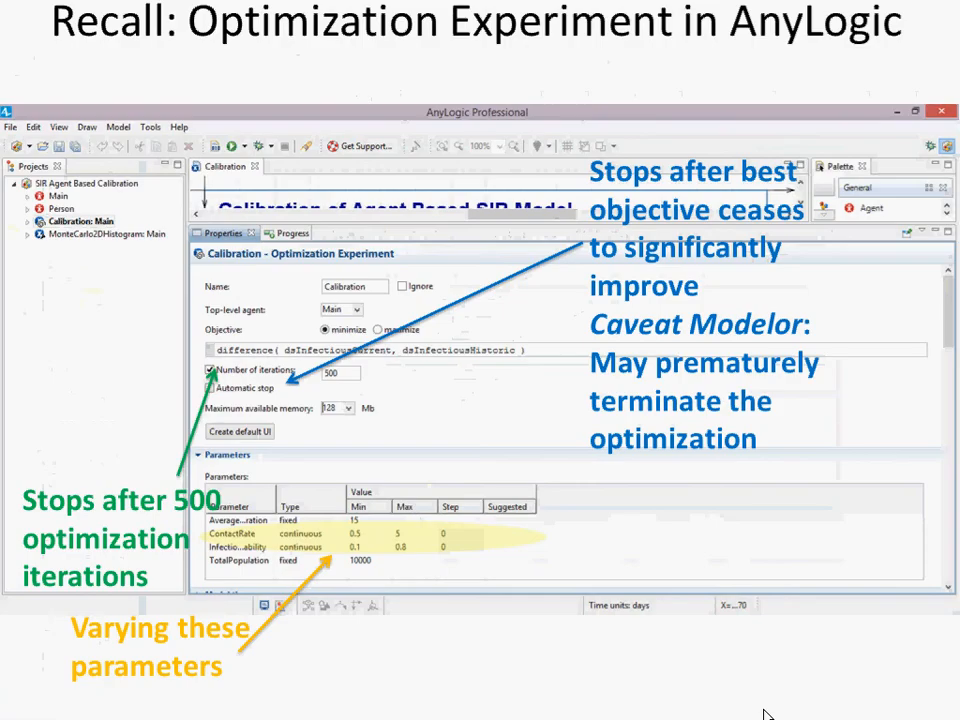
pyautogui.click(765, 714)
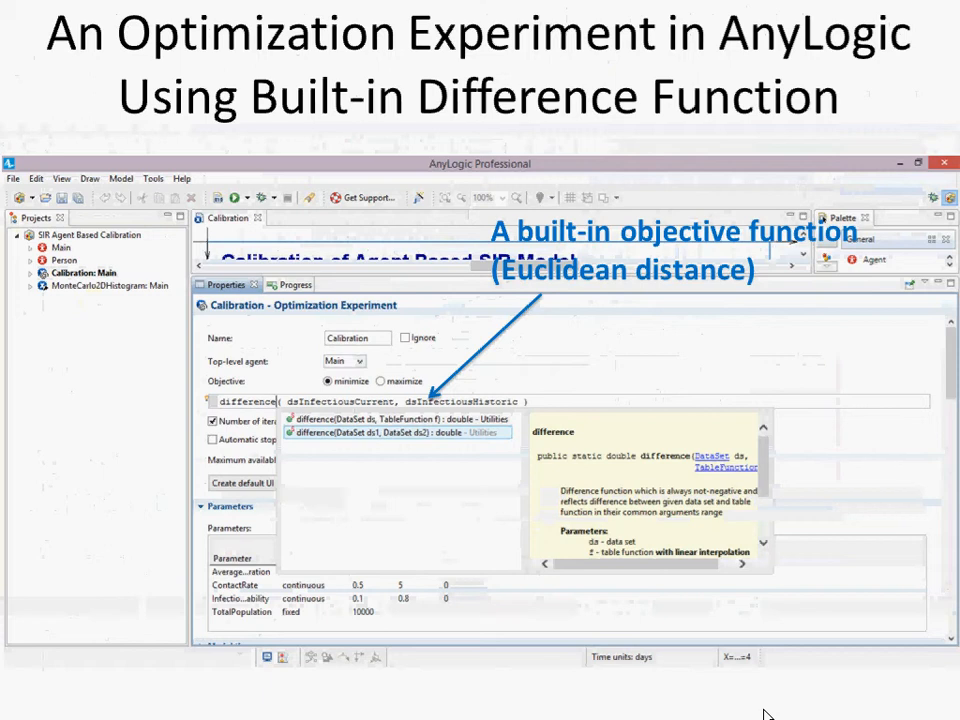
# Switch to AnyLogic and bring up the code-completion help for the overloads of difference in the Calibration experiment's objective
pyautogui.hotkey('alt', 'Tab')
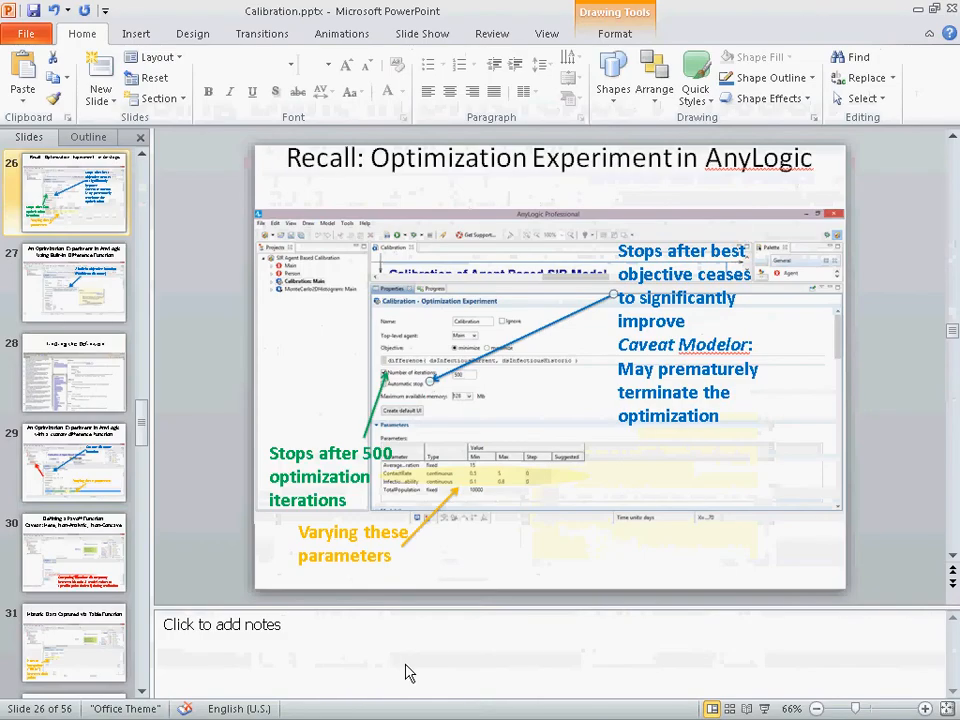
pyautogui.hotkey('alt', 'Tab')
pyautogui.press('Tab')
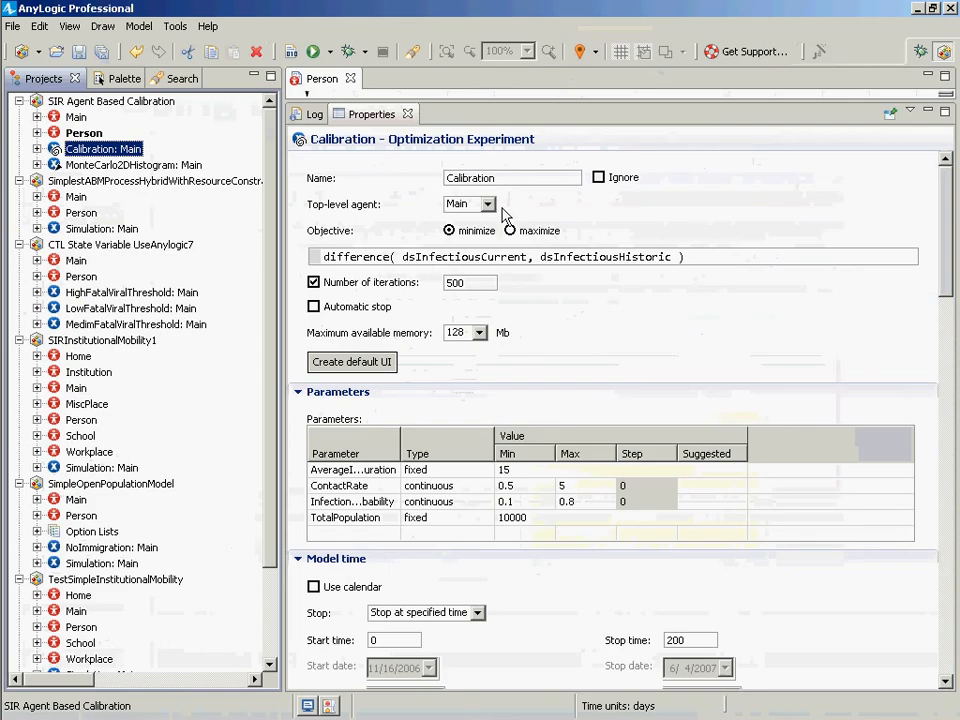
pyautogui.click(389, 257)
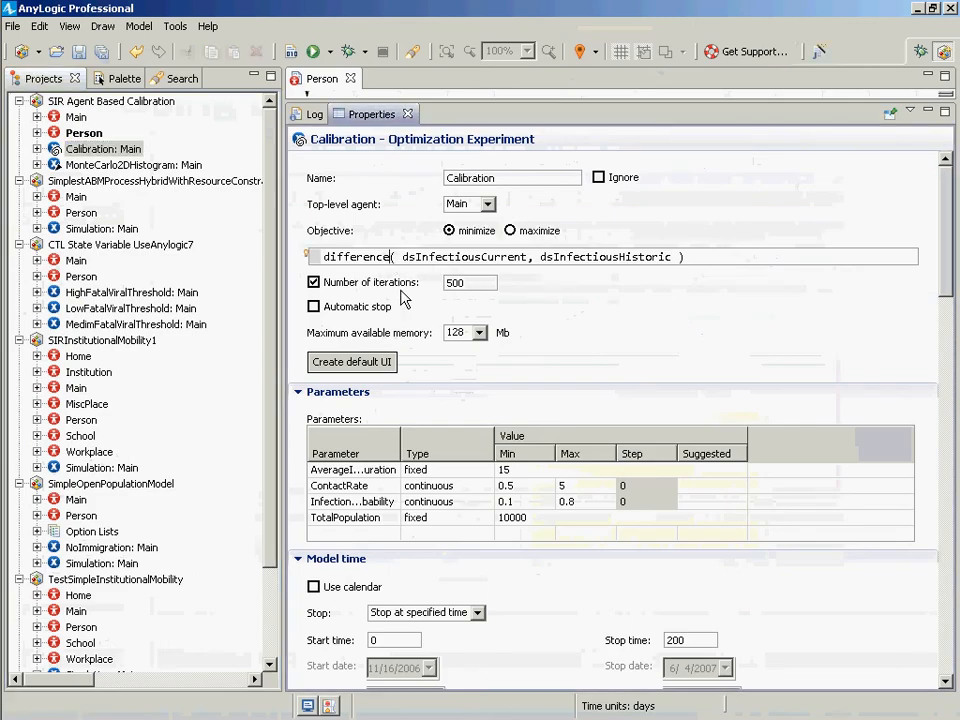
pyautogui.hotkey('ctrl', 'space')
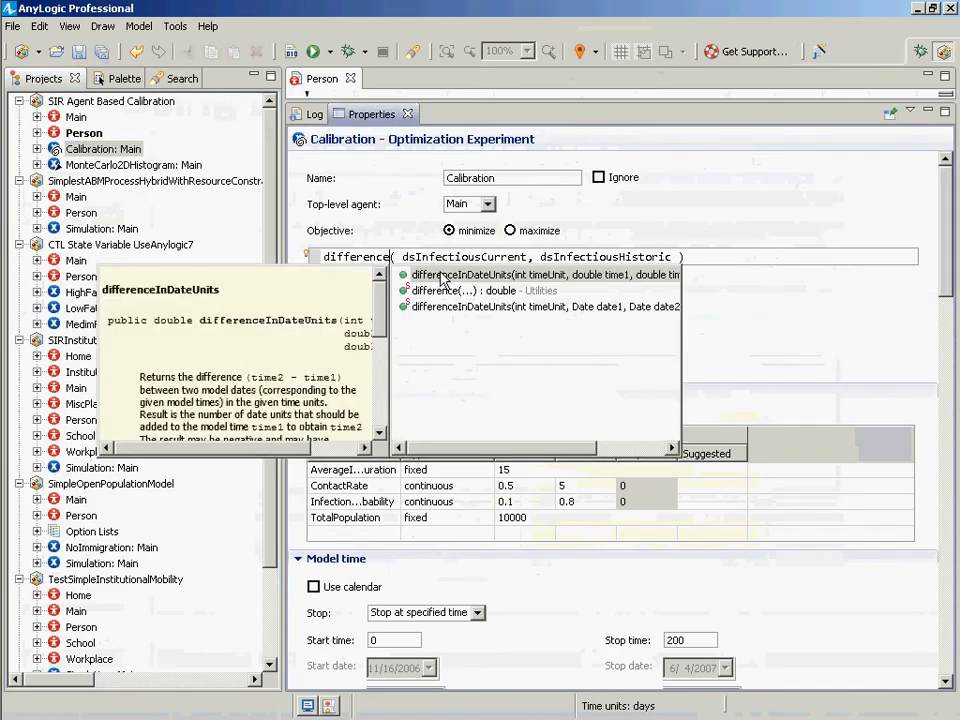
pyautogui.click(443, 296)
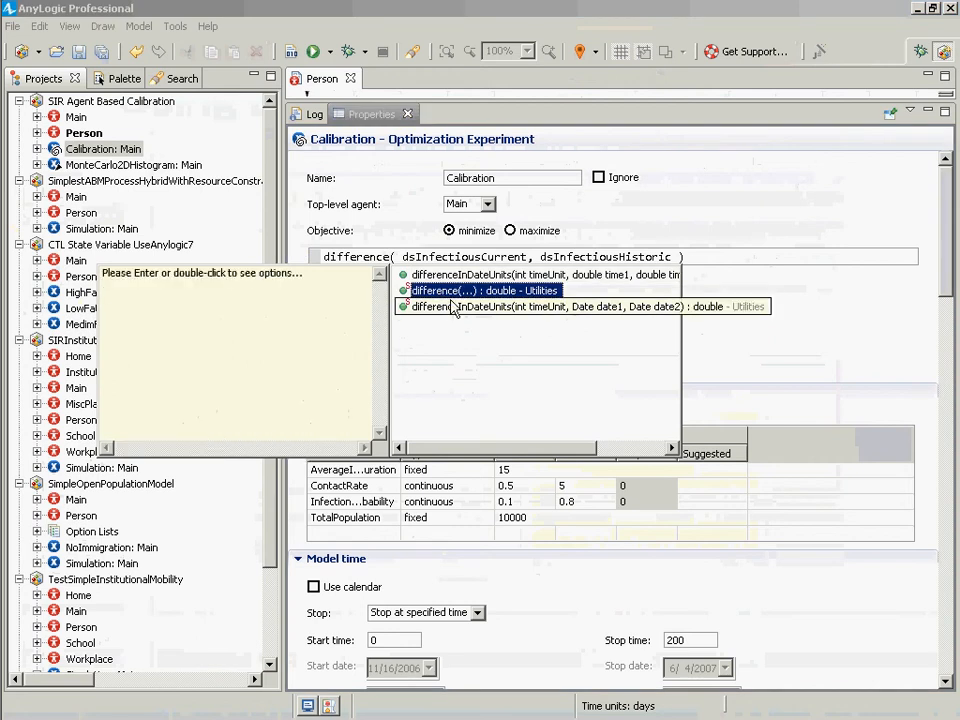
pyautogui.press('Return')
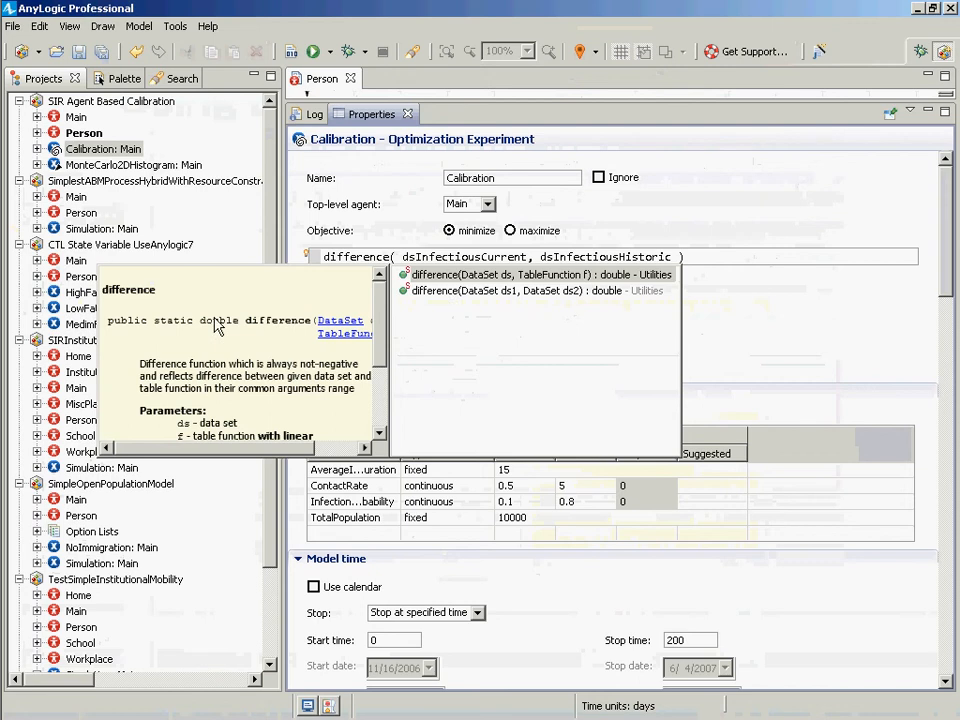
# Read the Returns description of the difference(DataSet, TableFunction) overload, highlighting the sentence that defines the returned value
pyautogui.click(264, 360)
pyautogui.scroll(-3, 281, 366)
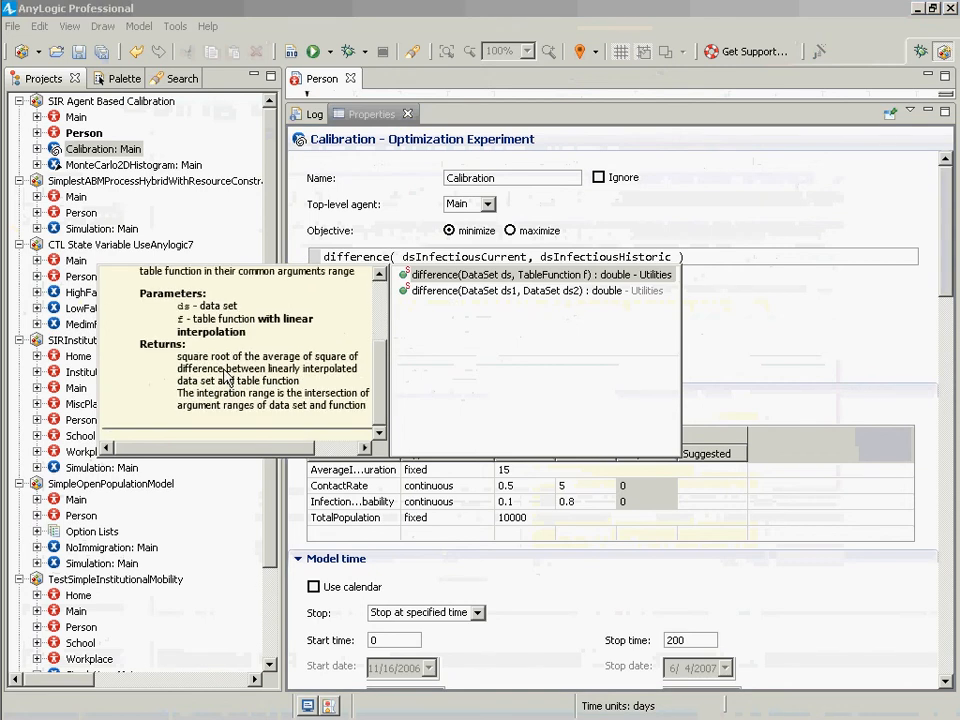
pyautogui.moveTo(178, 357); pyautogui.dragTo(304, 381)
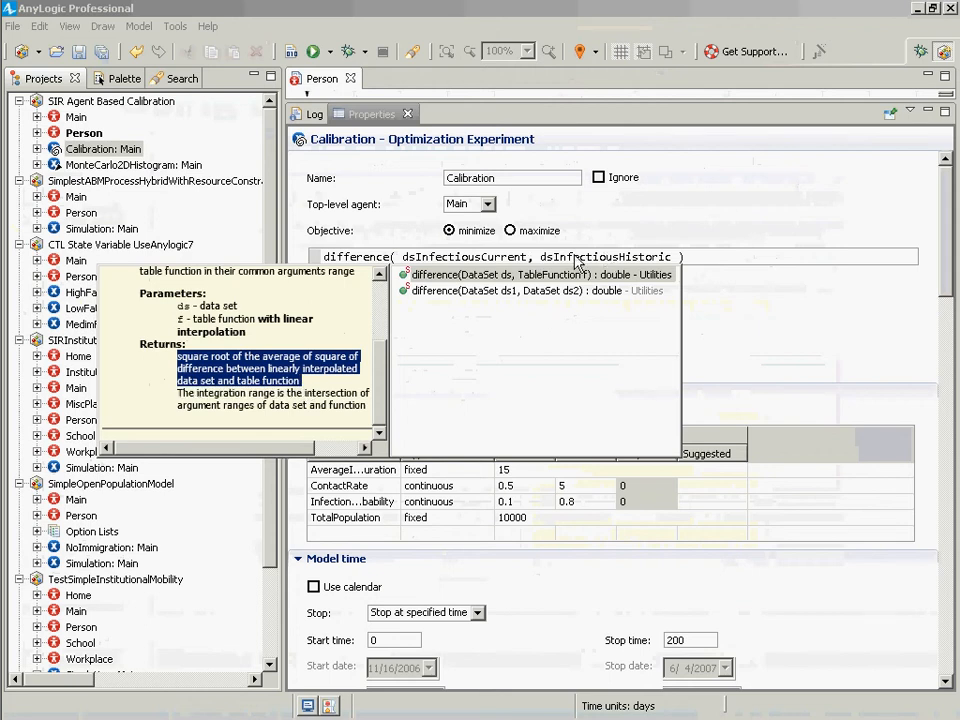
pyautogui.click(309, 383)
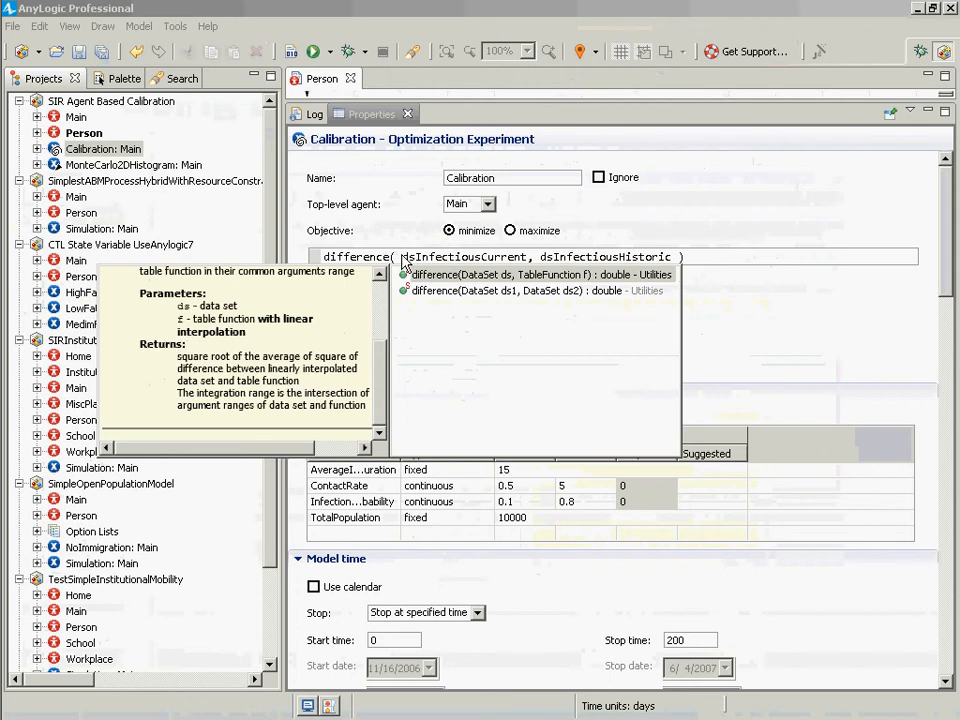
# Trace dsInfectiousHistoric from the objective expression to the initial experiment setup code, highlighting it and its InfectiousHistoric source
pyautogui.moveTo(402, 256); pyautogui.dragTo(660, 260)
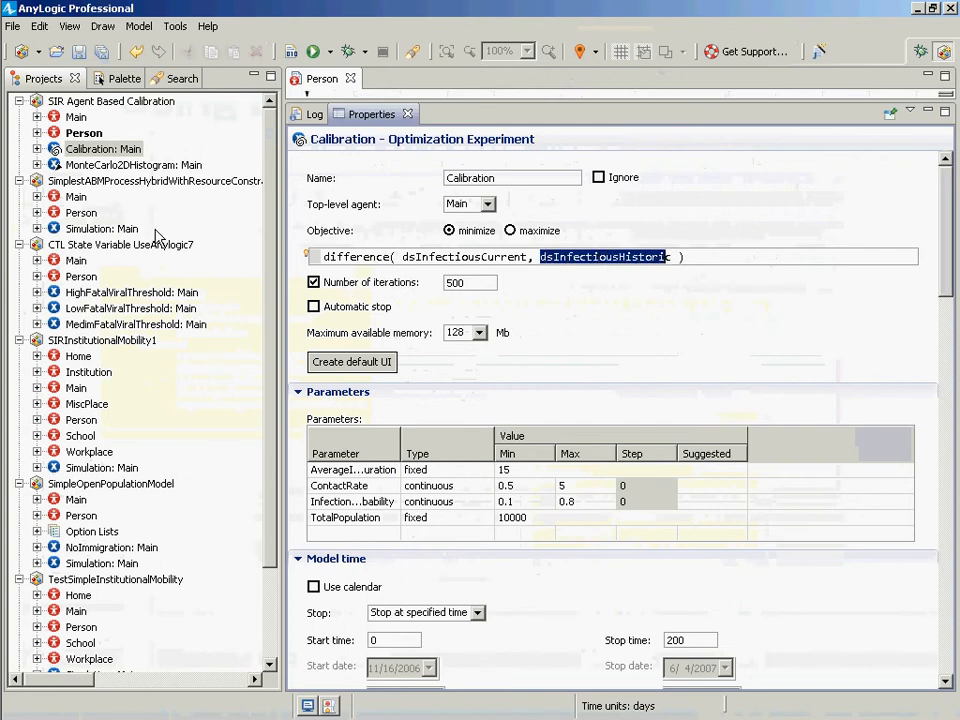
pyautogui.click(37, 117)
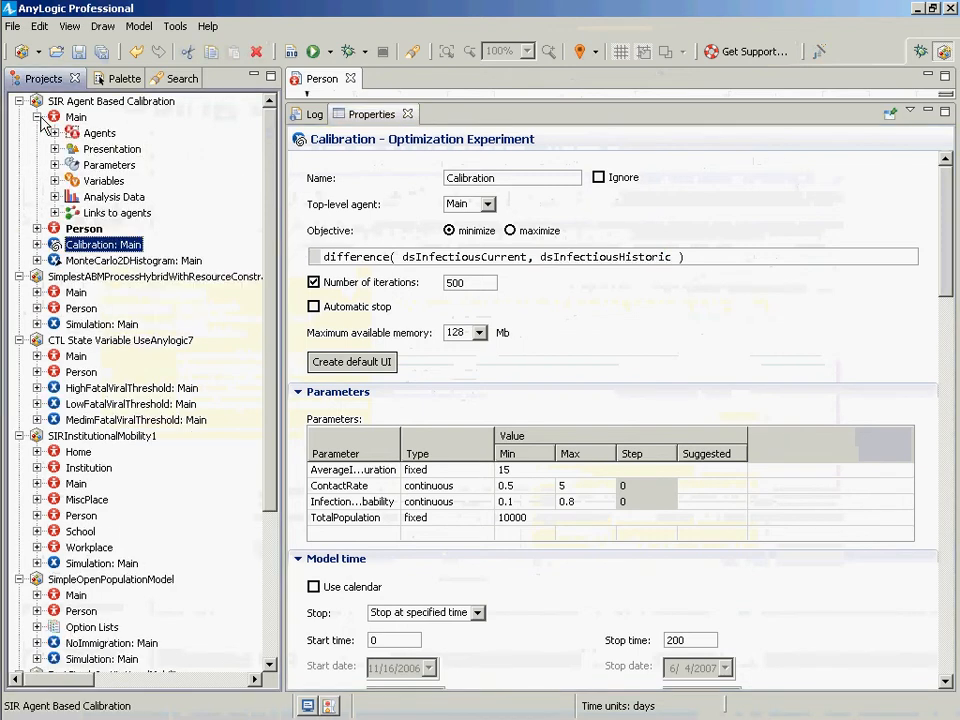
pyautogui.moveTo(946, 278); pyautogui.dragTo(915, 586)
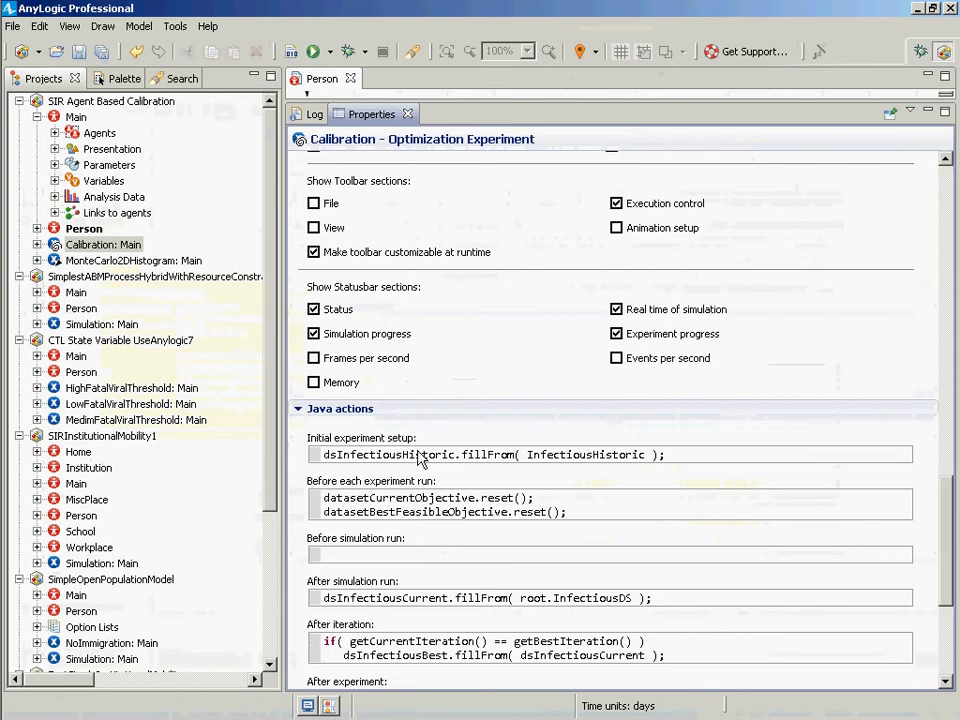
pyautogui.doubleClick(417, 457)
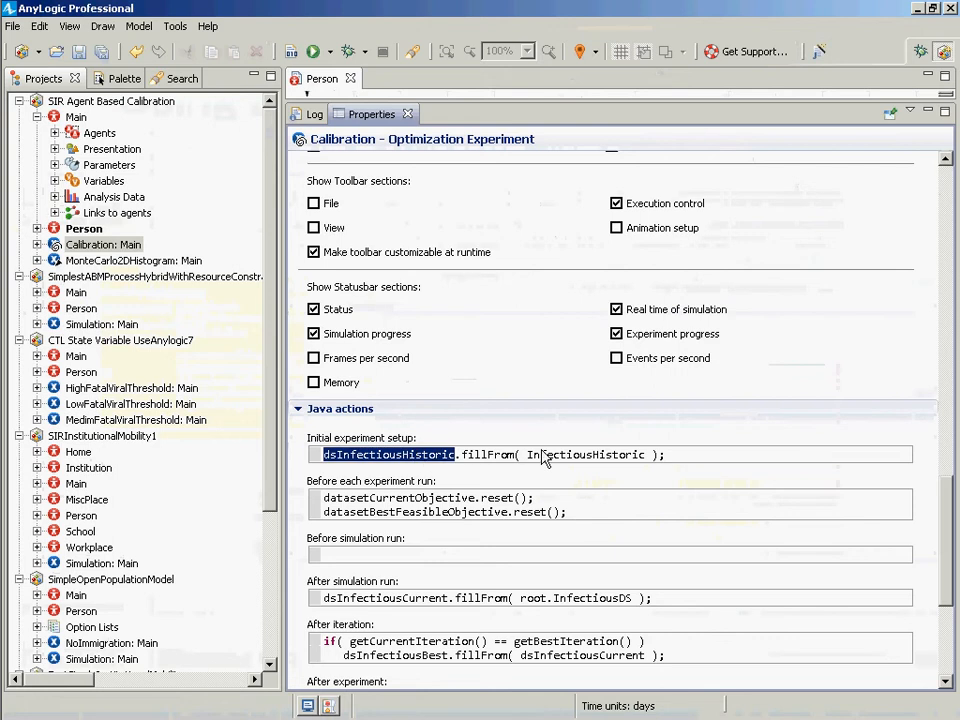
pyautogui.doubleClick(586, 466)
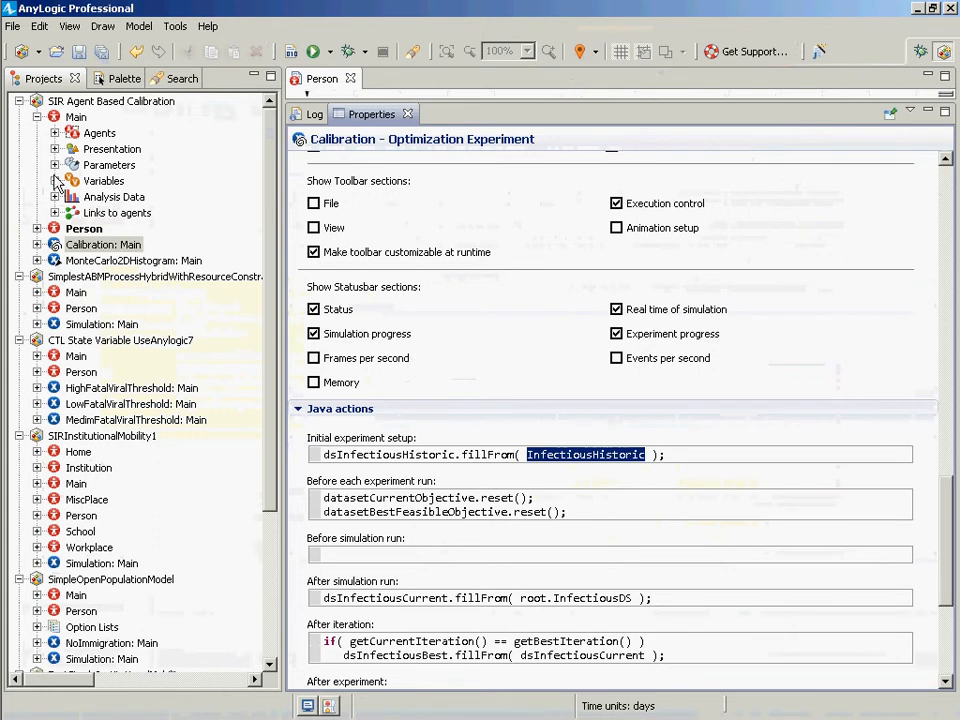
# Expand the Calibration experiment's analysis data and functions, and open the InfectiousHistoric table function to examine its data and preview curve
pyautogui.click(37, 244)
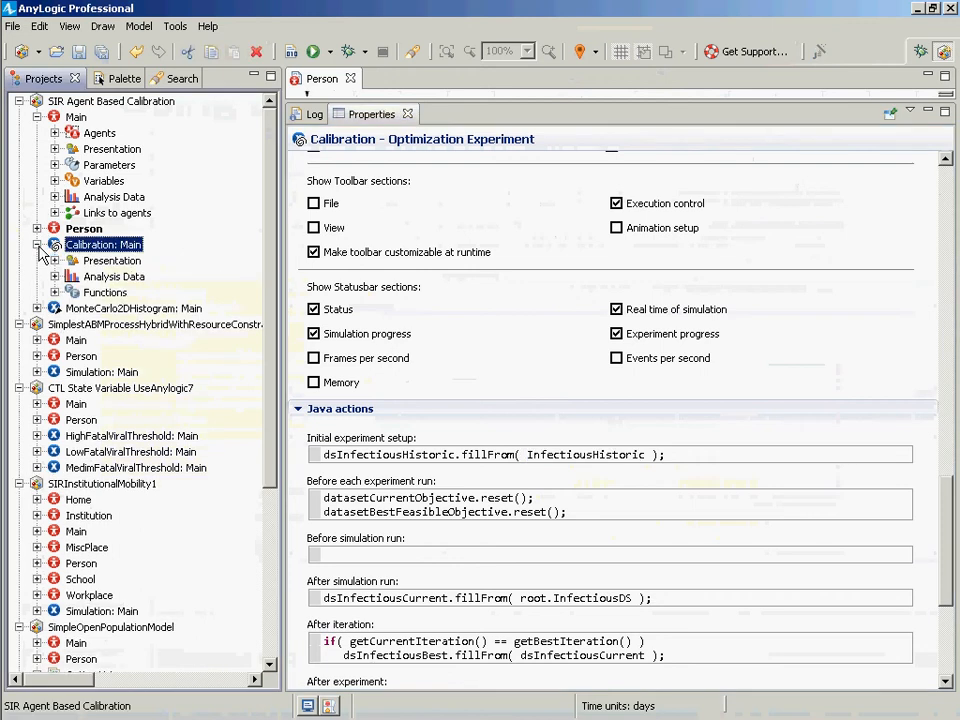
pyautogui.click(55, 276)
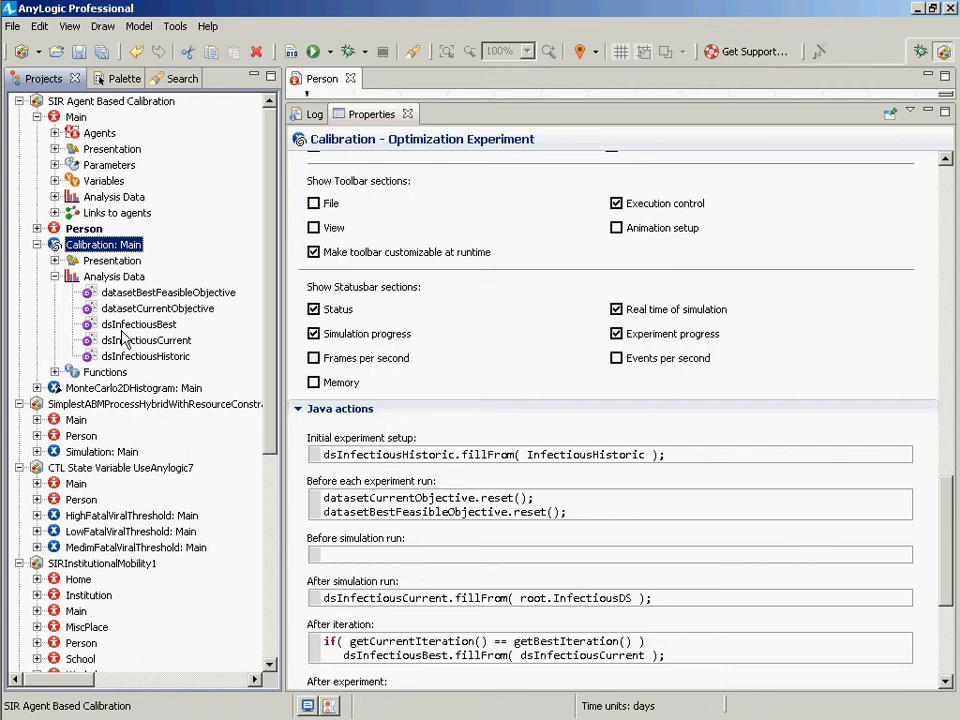
pyautogui.click(55, 372)
pyautogui.click(140, 388)
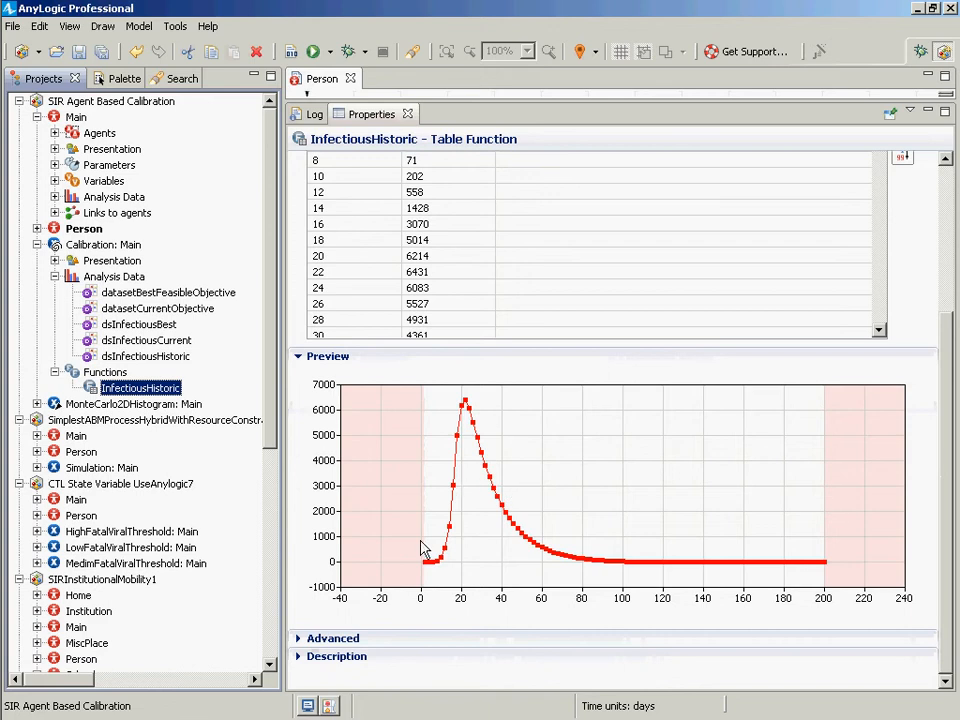
pyautogui.click(465, 412)
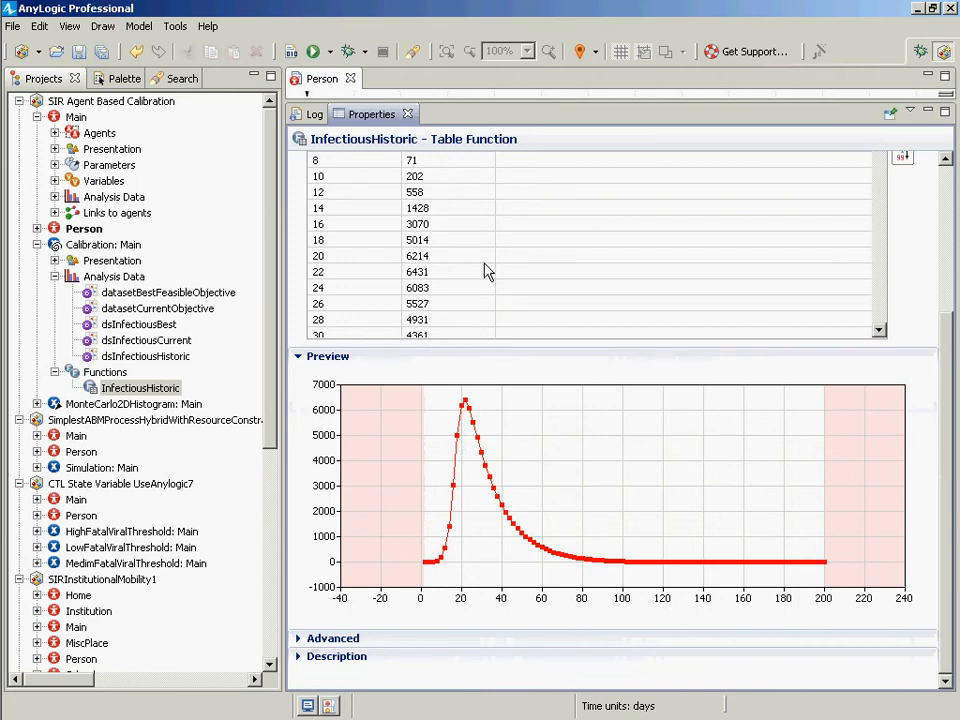
# Try a value of 5000 at argument 20 in the InfectiousHistoric table, then undo the change
pyautogui.click(430, 257)
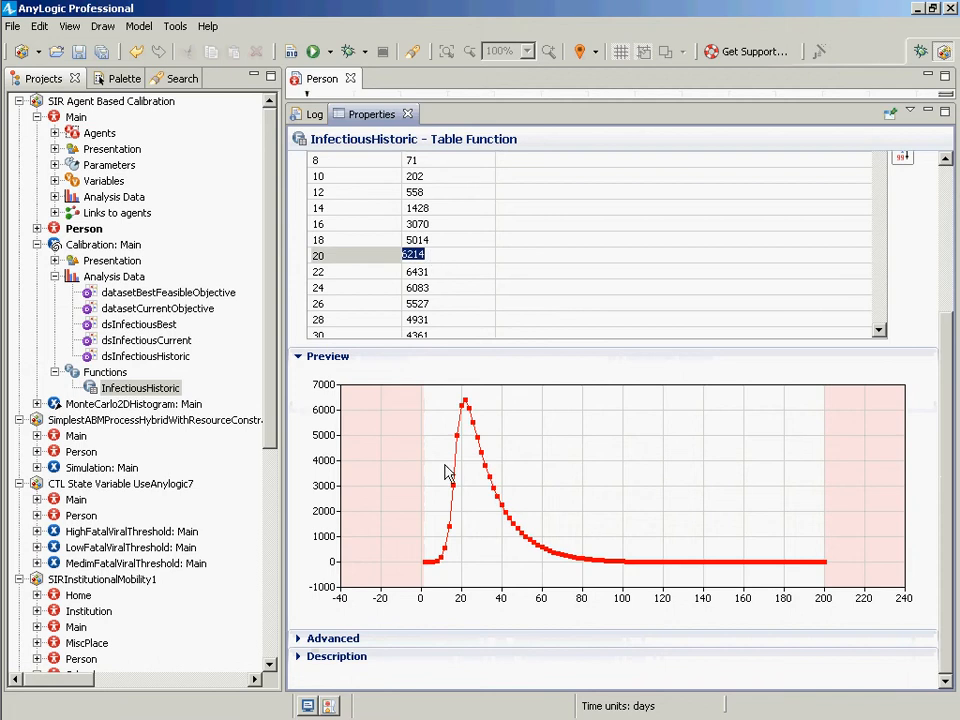
pyautogui.press('Return')
pyautogui.click(398, 258)
pyautogui.write('5000')
pyautogui.click(438, 273)
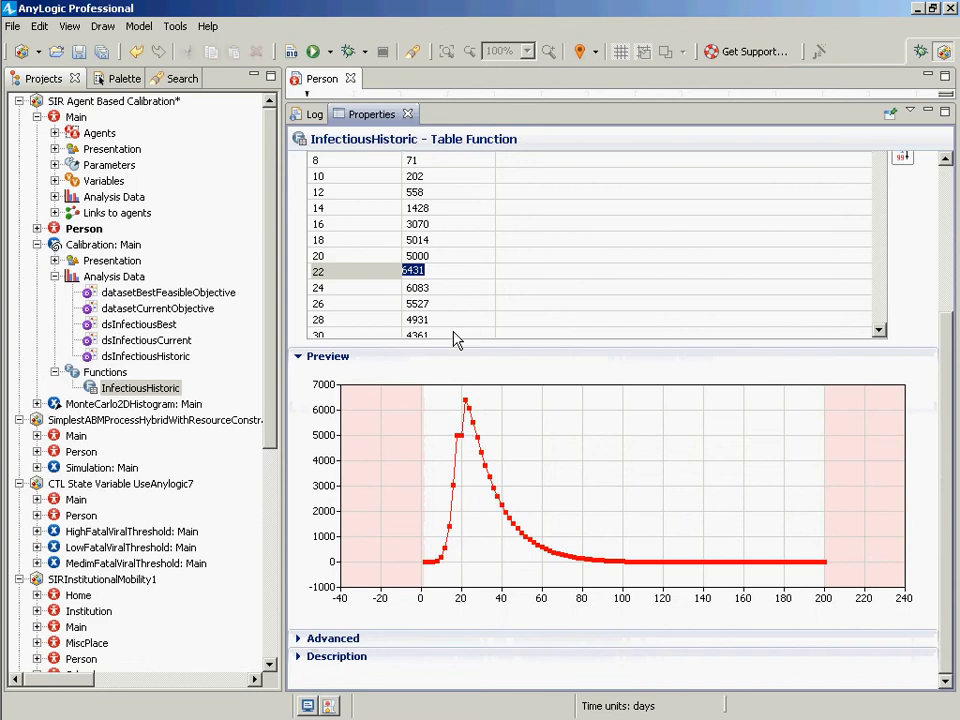
pyautogui.hotkey('ctrl', 'z')
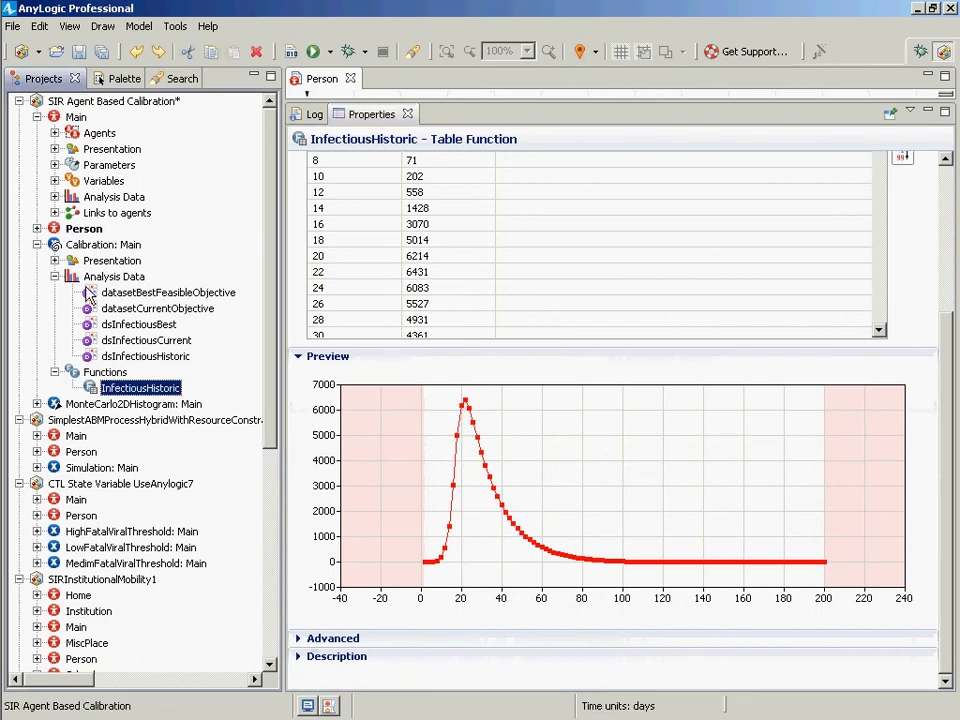
# Reselect the Calibration experiment and review its parameters and model time alongside the slide on the built-in difference function
pyautogui.click(104, 246)
pyautogui.hotkey('alt', 'Tab')
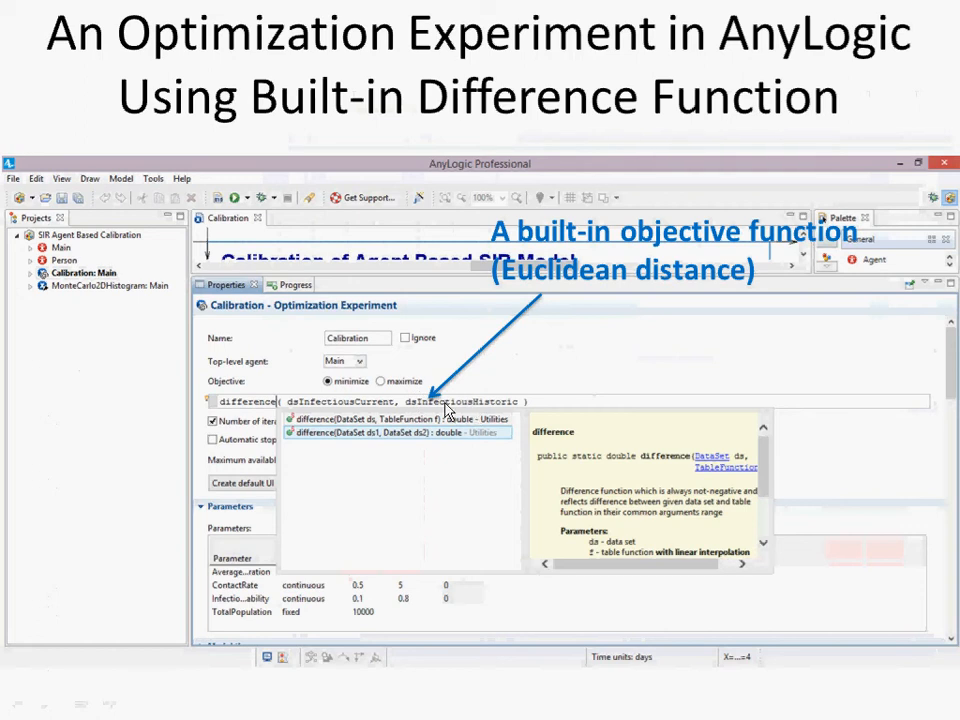
pyautogui.hotkey('alt', 'Tab')
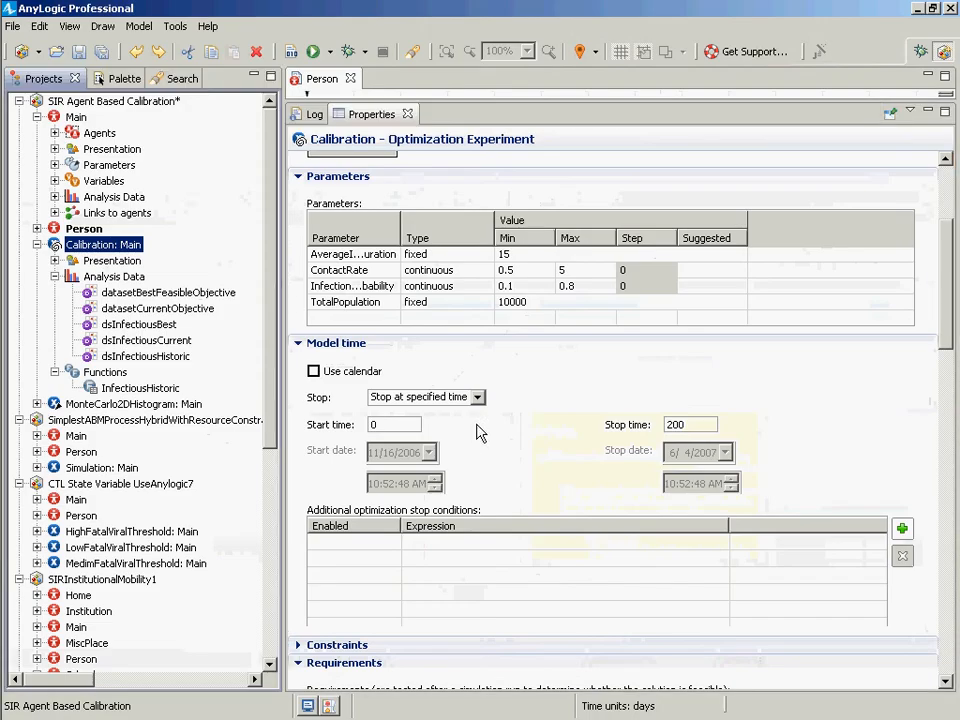
pyautogui.hotkey('alt', 'Tab')
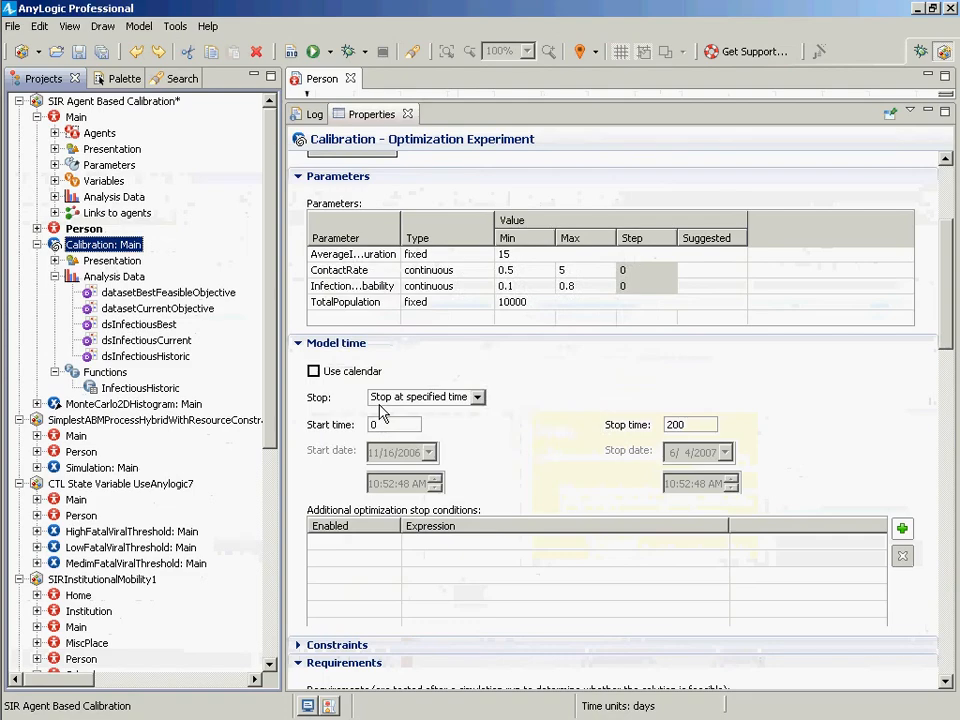
pyautogui.hotkey('alt', 'Tab')
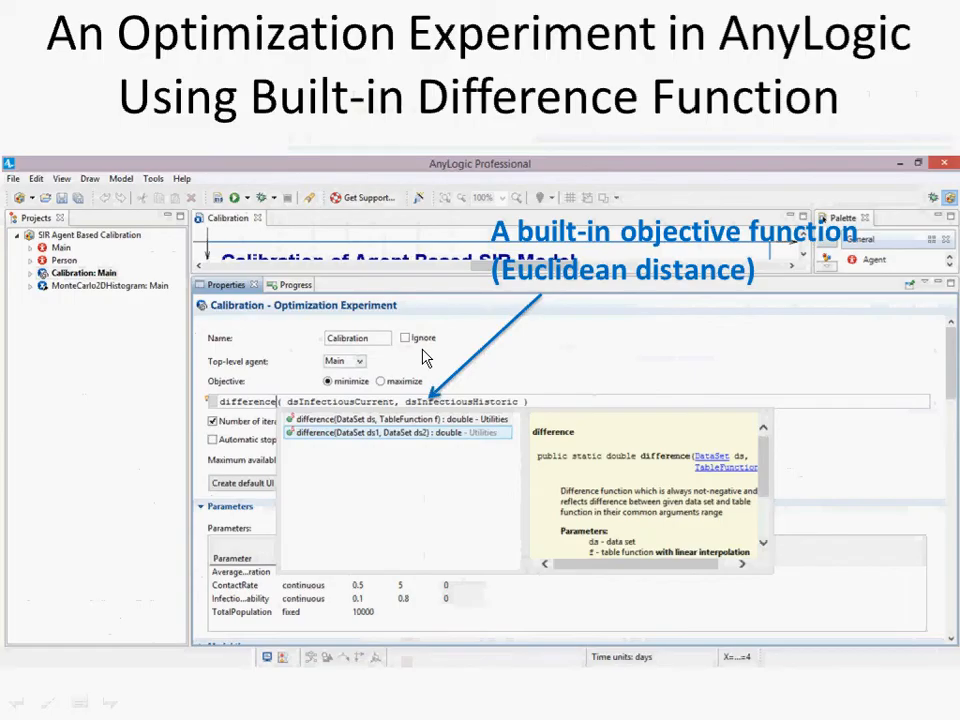
# Switch to AnyLogic and open the InfectiousHistoric table function to review its preview curve, interpolation settings and table data
pyautogui.hotkey('alt', 'Tab')
pyautogui.hotkey('alt', 'Tab')
pyautogui.hotkey('alt', 'Tab')
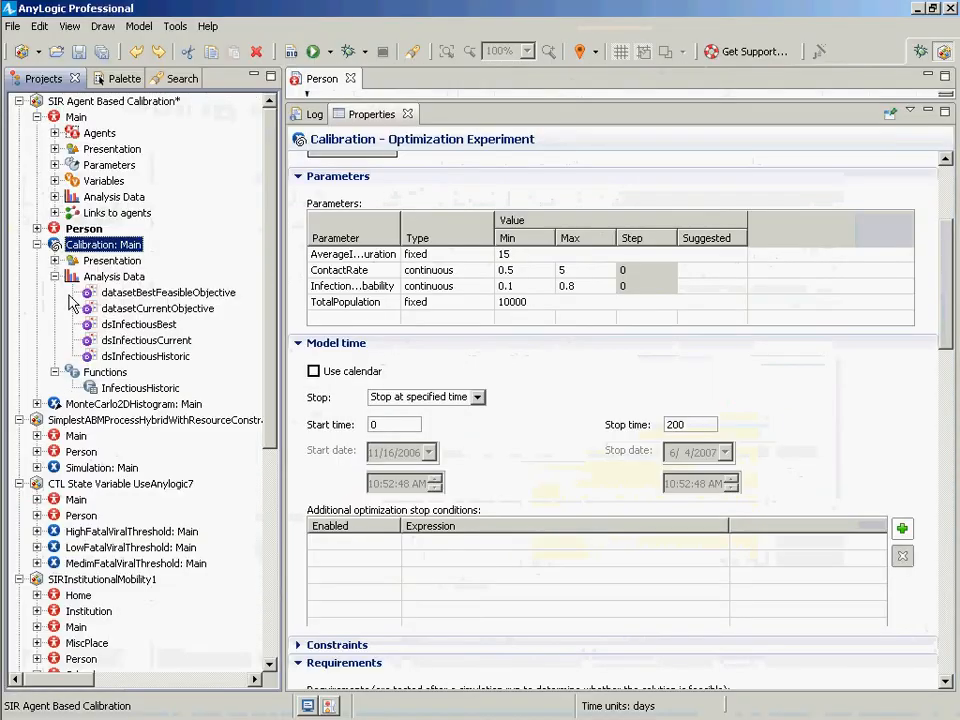
pyautogui.doubleClick(104, 388)
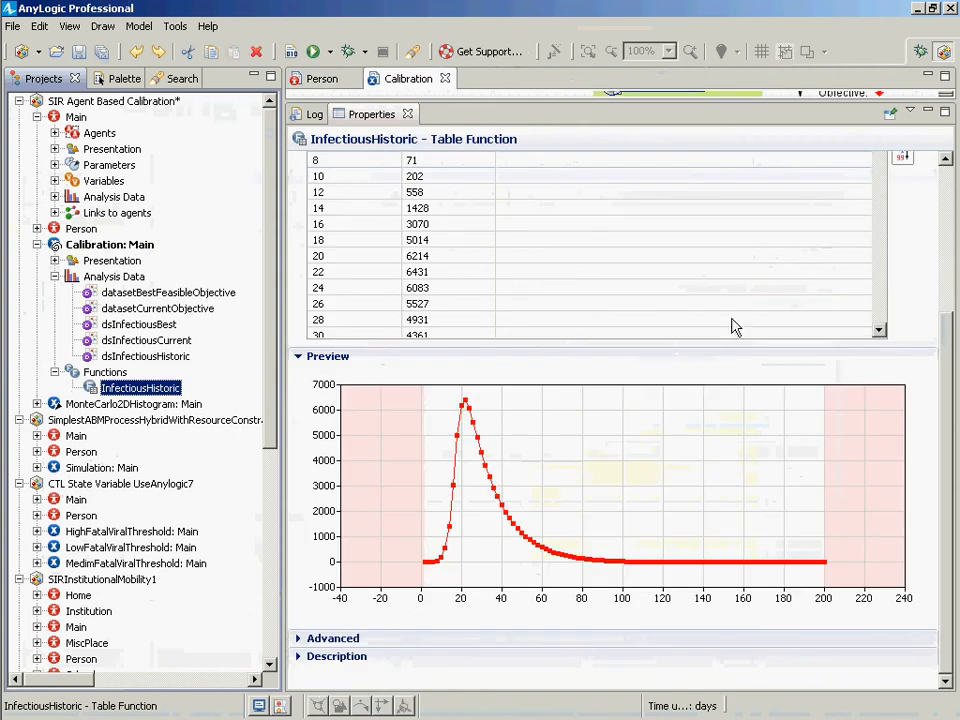
pyautogui.scroll(2, 945, 317)
pyautogui.moveTo(945, 317); pyautogui.dragTo(955, 145)
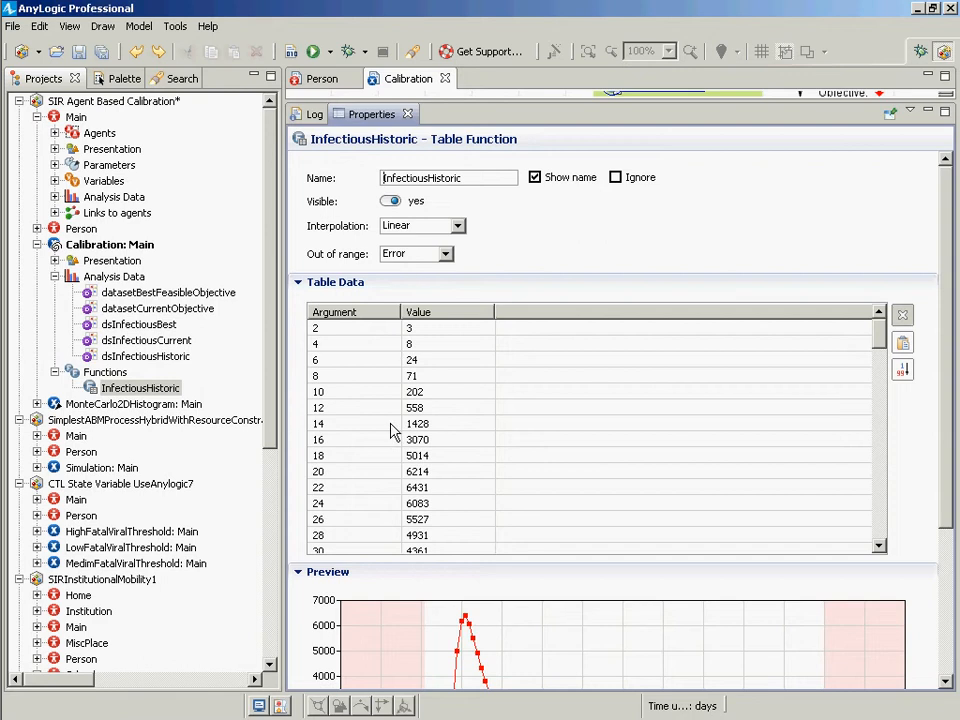
# Try Step interpolation for the InfectiousHistoric table function, then restore Linear and examine the preview curve
pyautogui.click(457, 226)
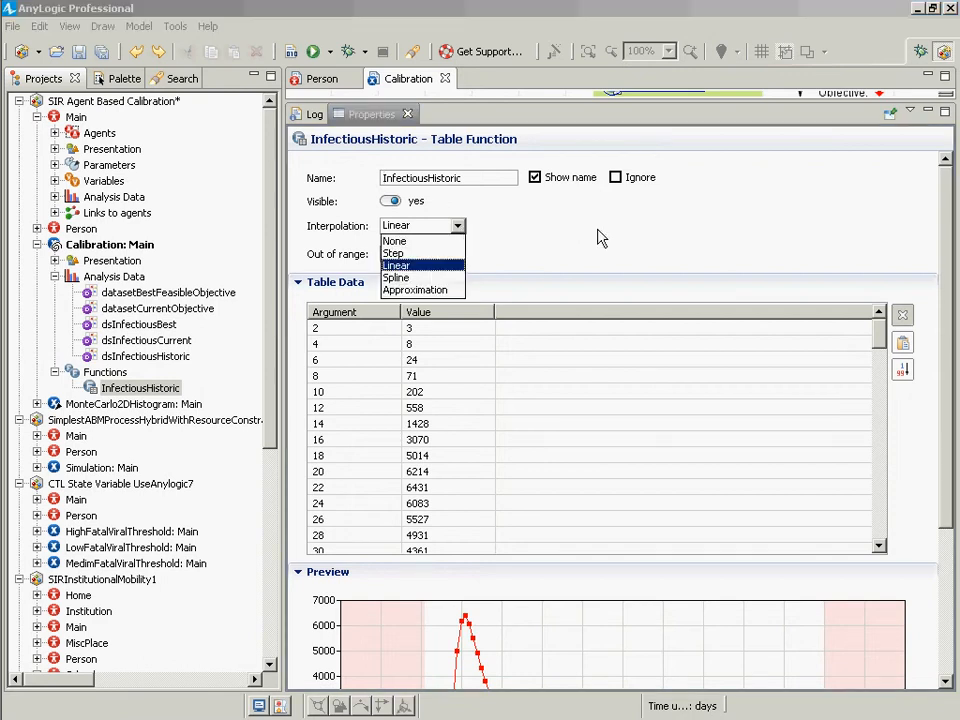
pyautogui.click(430, 253)
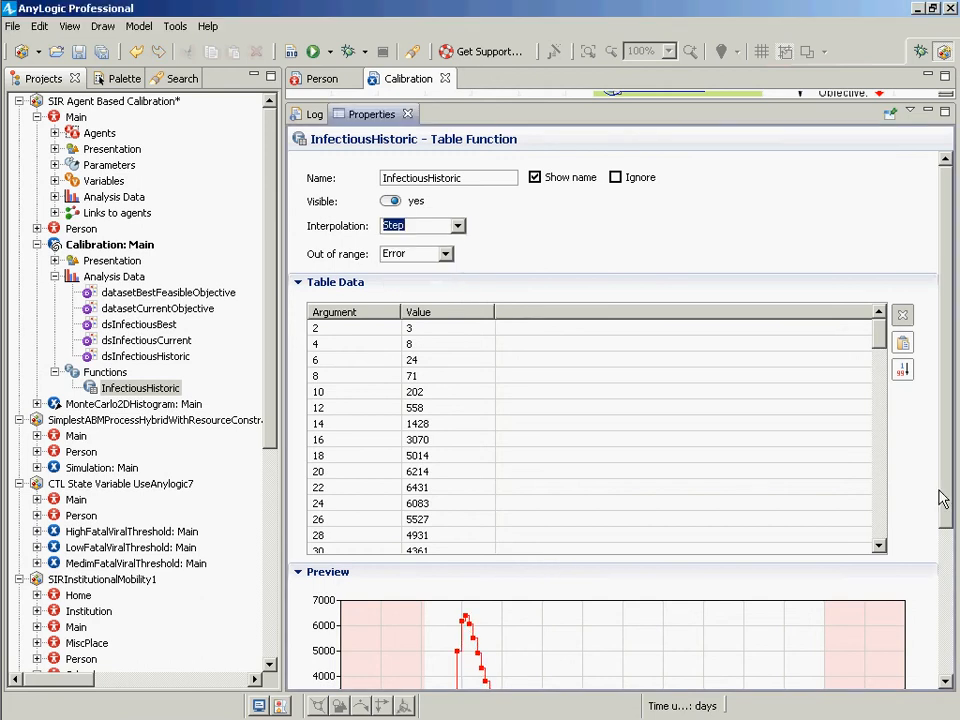
pyautogui.moveTo(945, 482); pyautogui.dragTo(940, 432)
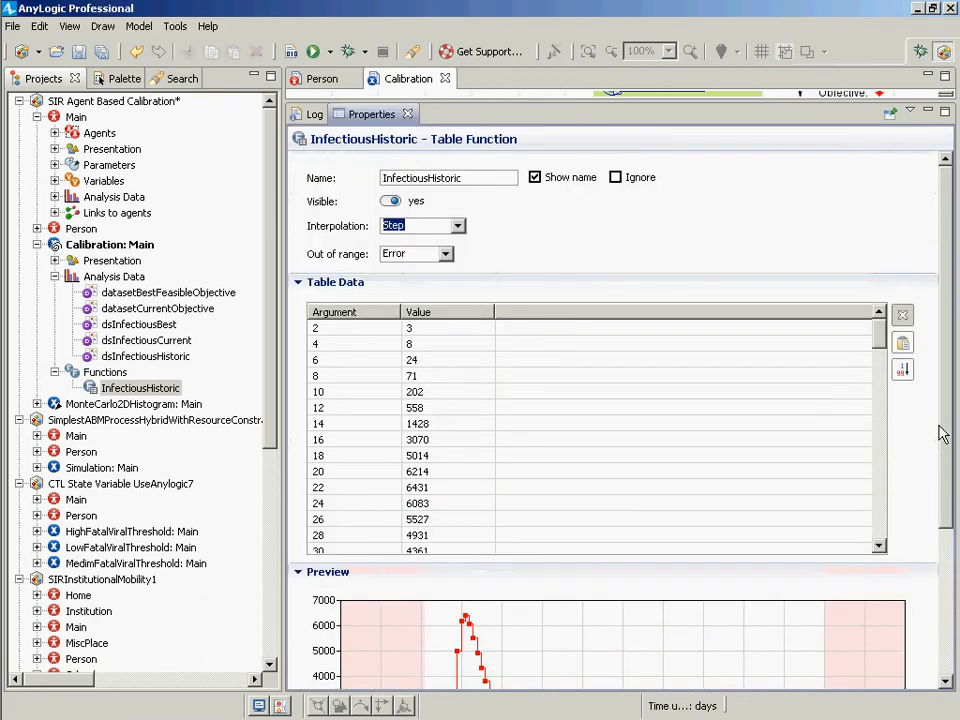
pyautogui.click(458, 226)
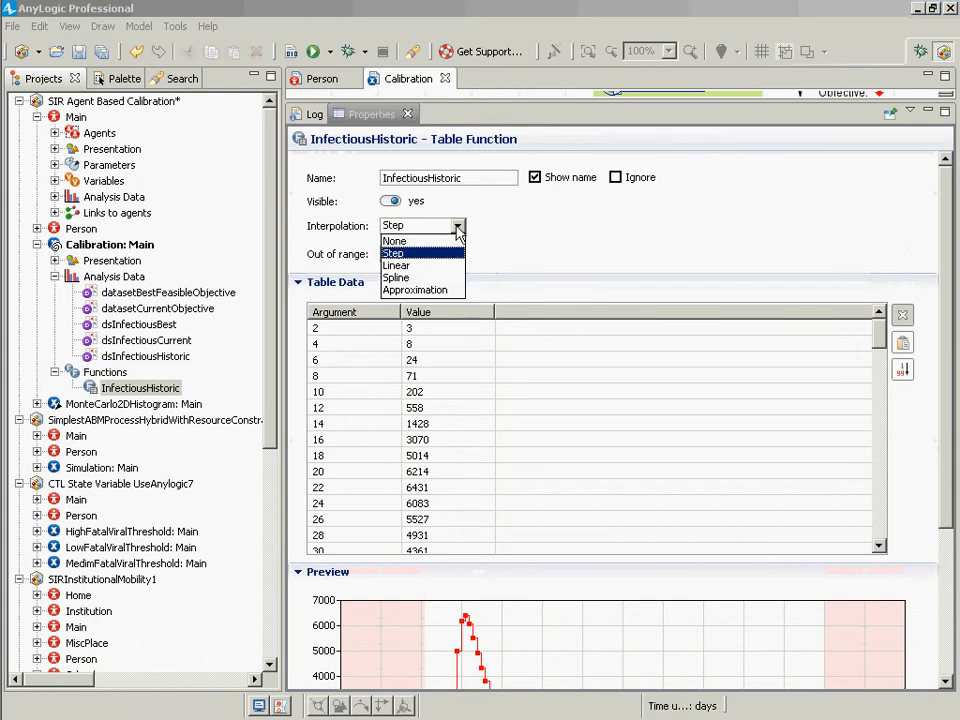
pyautogui.click(426, 266)
pyautogui.moveTo(943, 489); pyautogui.dragTo(945, 625)
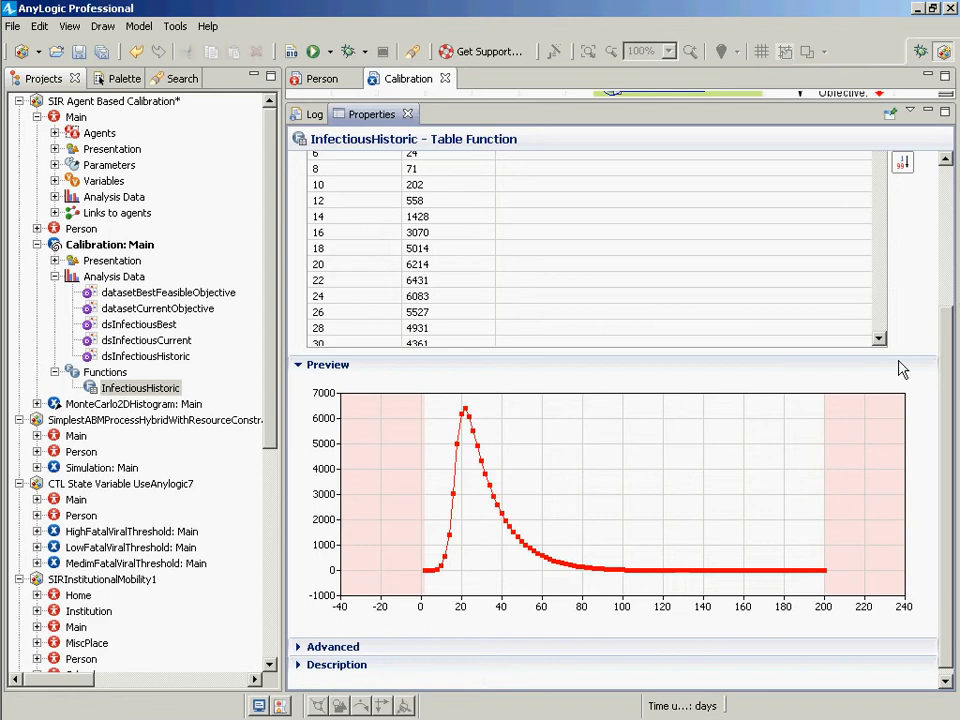
# Compare the InfectiousHistoric preview with interpolation set to None and to Step, then return the interpolation to Linear
pyautogui.moveTo(948, 625); pyautogui.dragTo(955, 227)
pyautogui.scroll(1, 471, 223)
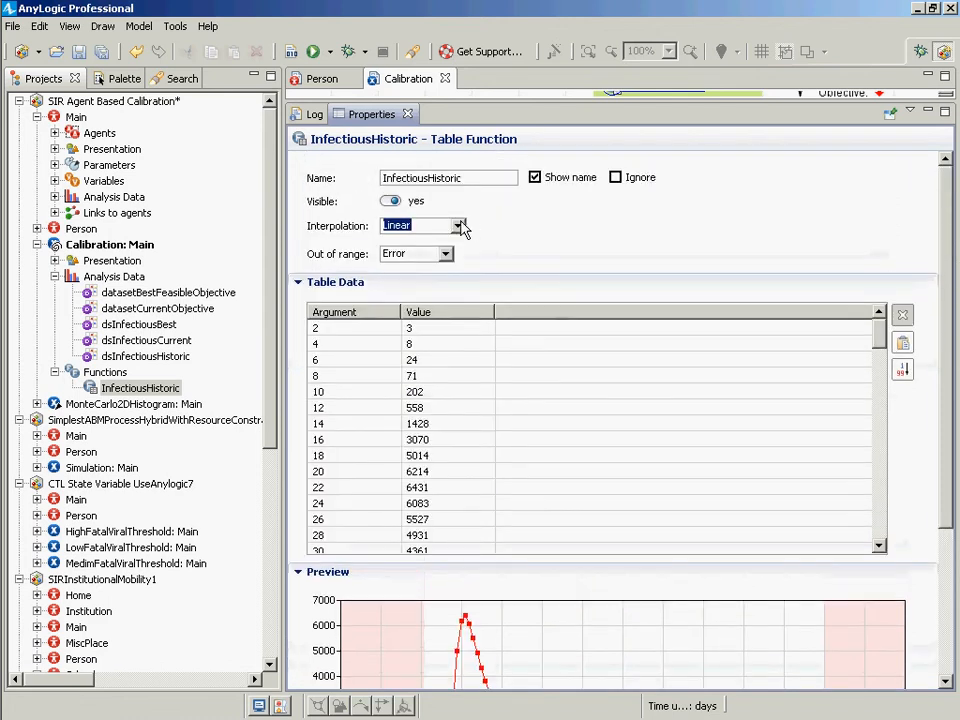
pyautogui.click(459, 225)
pyautogui.click(432, 242)
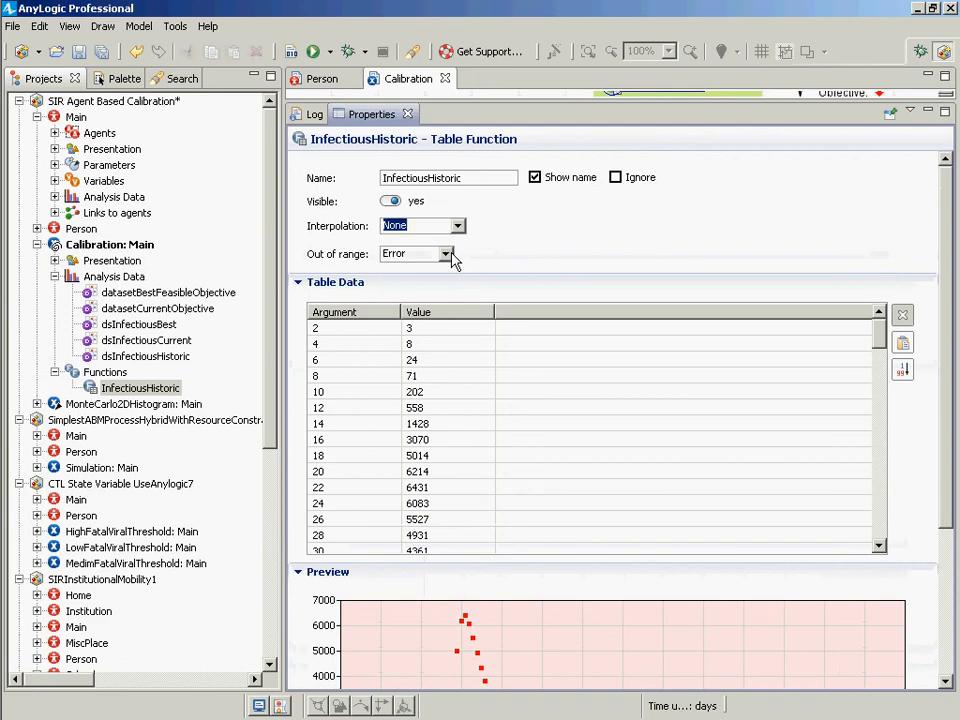
pyautogui.click(449, 228)
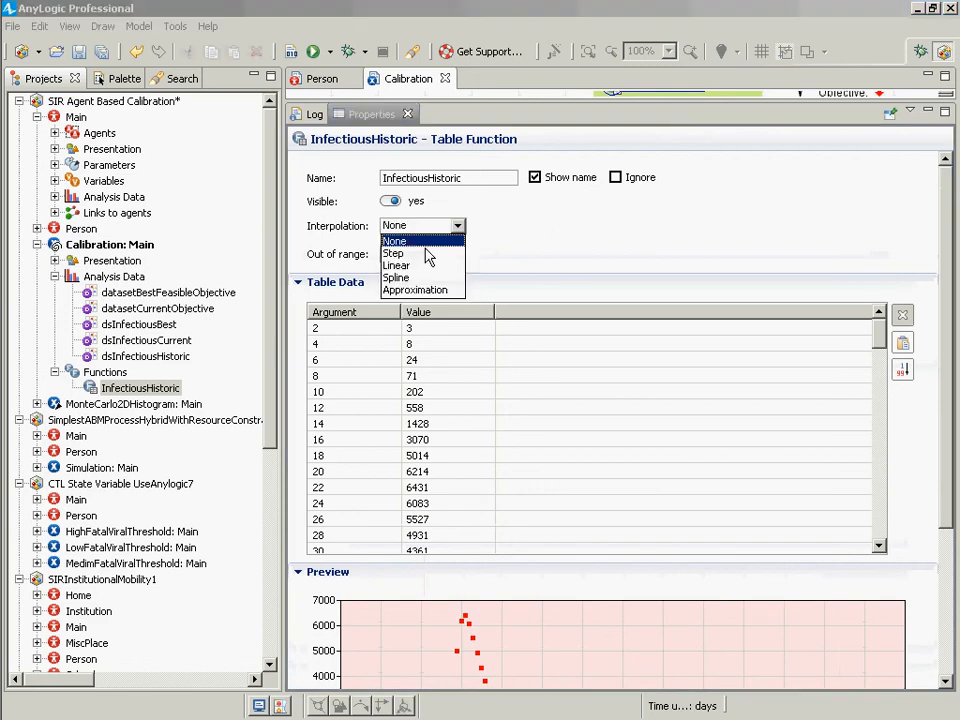
pyautogui.click(420, 256)
pyautogui.scroll(-3, 939, 456)
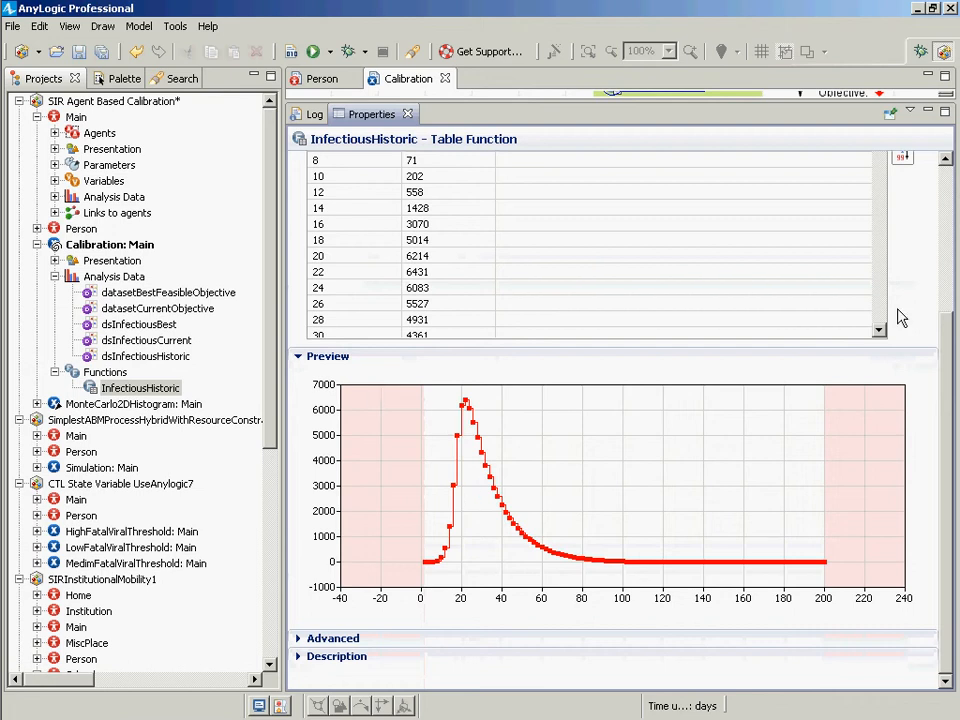
pyautogui.moveTo(955, 350); pyautogui.dragTo(945, 190)
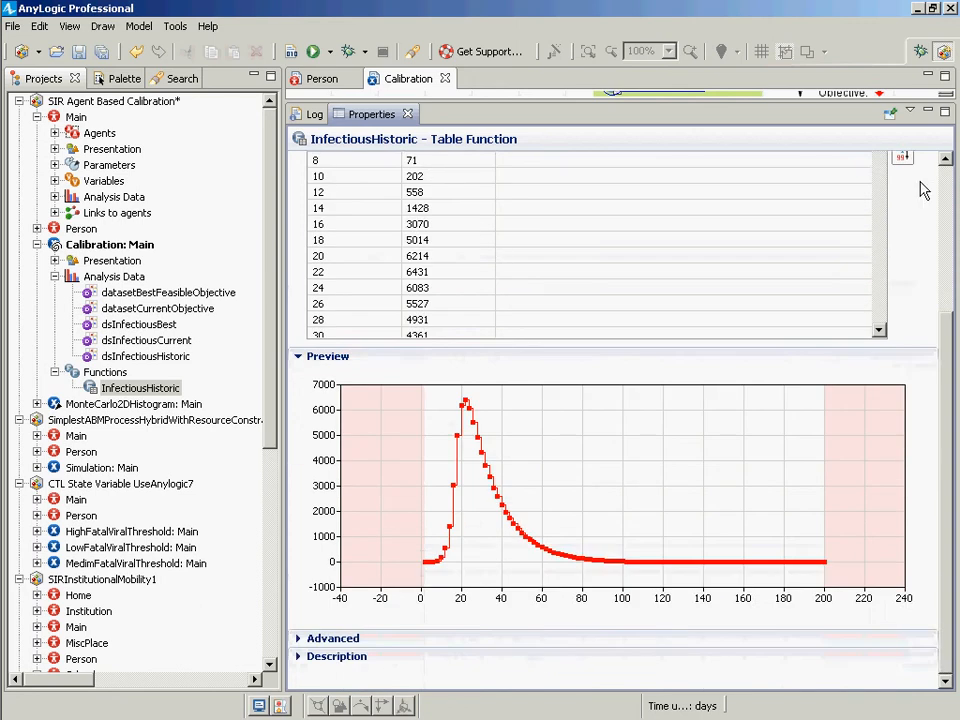
pyautogui.click(457, 226)
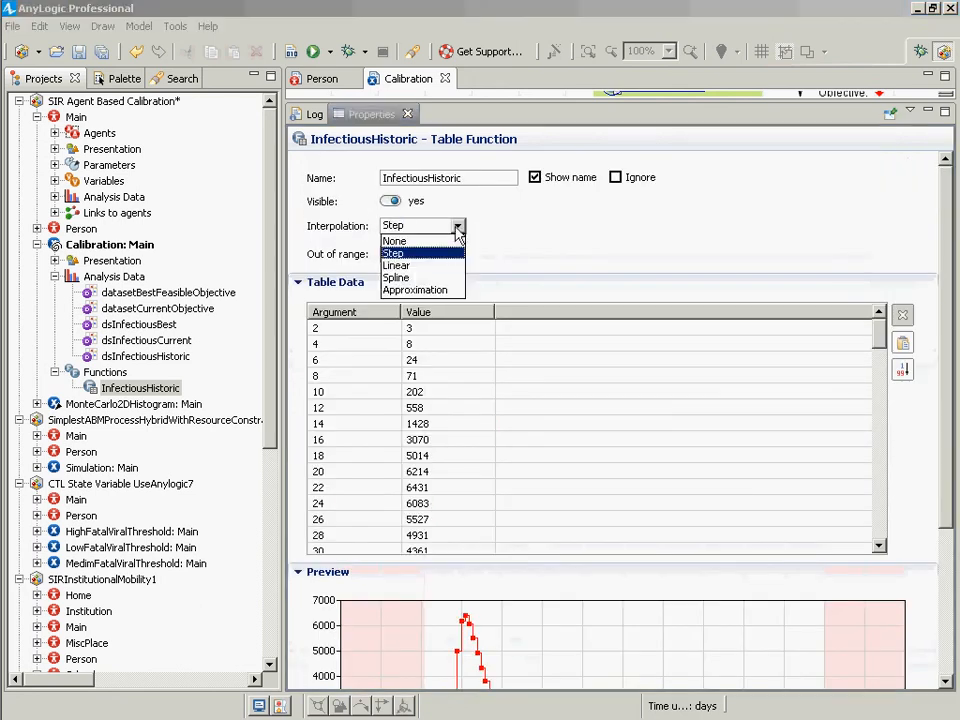
pyautogui.click(418, 266)
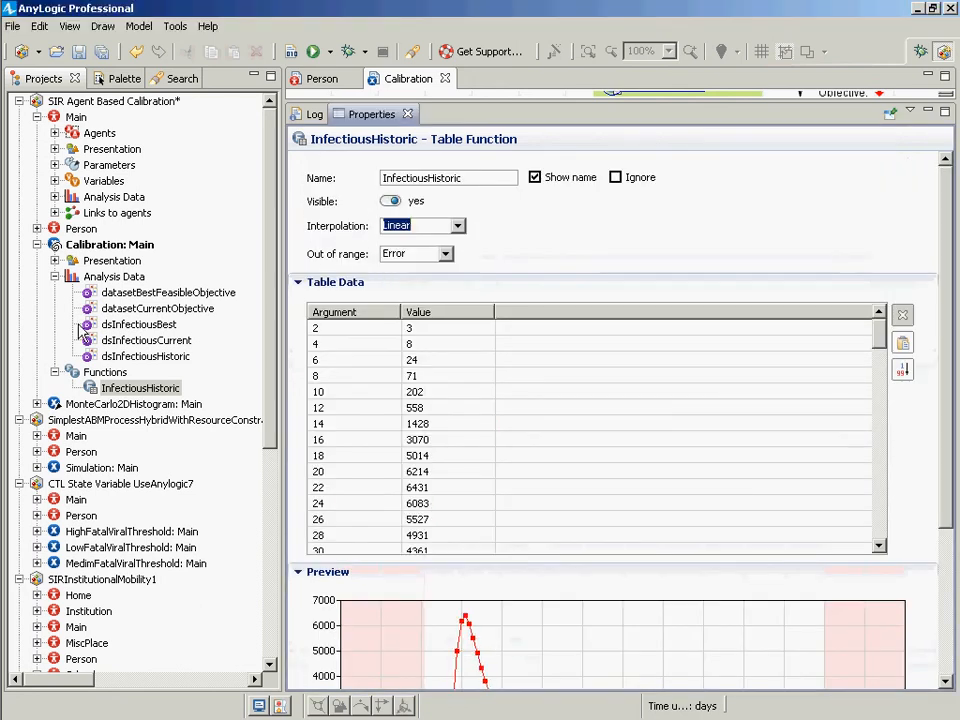
# Reselect the Calibration experiment and highlight the arguments of the difference function in its objective expression
pyautogui.click(103, 247)
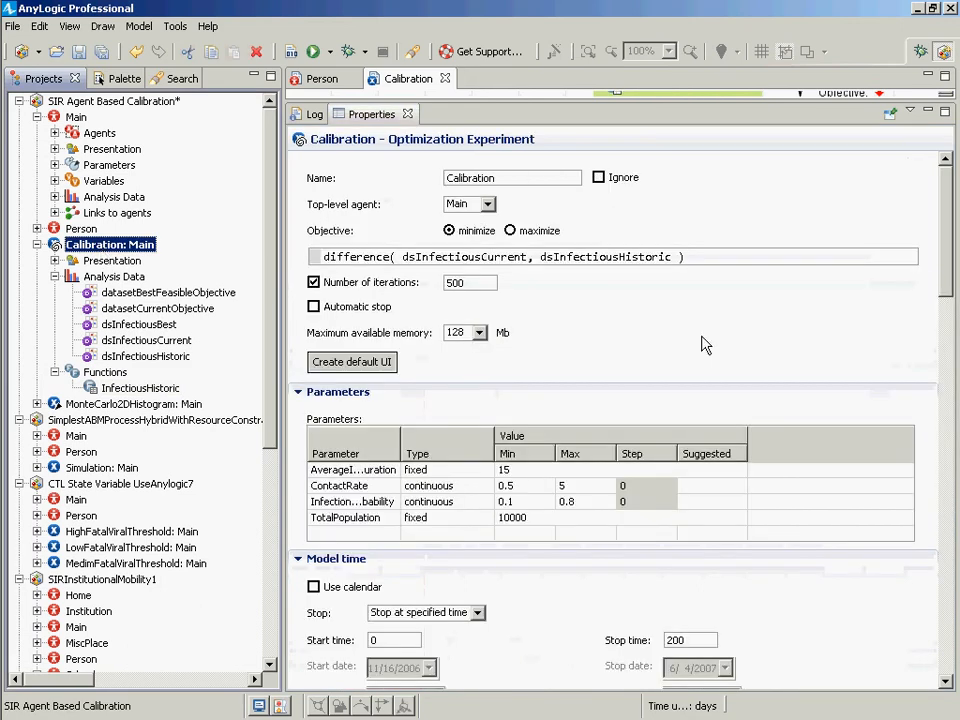
pyautogui.click(698, 258)
pyautogui.hotkey('ctrl', 'shift', 'Left')
pyautogui.hotkey('ctrl', 'shift', 'Left')
pyautogui.hotkey('ctrl', 'shift', 'Left')
pyautogui.hotkey('ctrl', 'shift', 'Left')
pyautogui.hotkey('ctrl', 'shift', 'Left')
pyautogui.hotkey('ctrl', 'shift', 'Left')
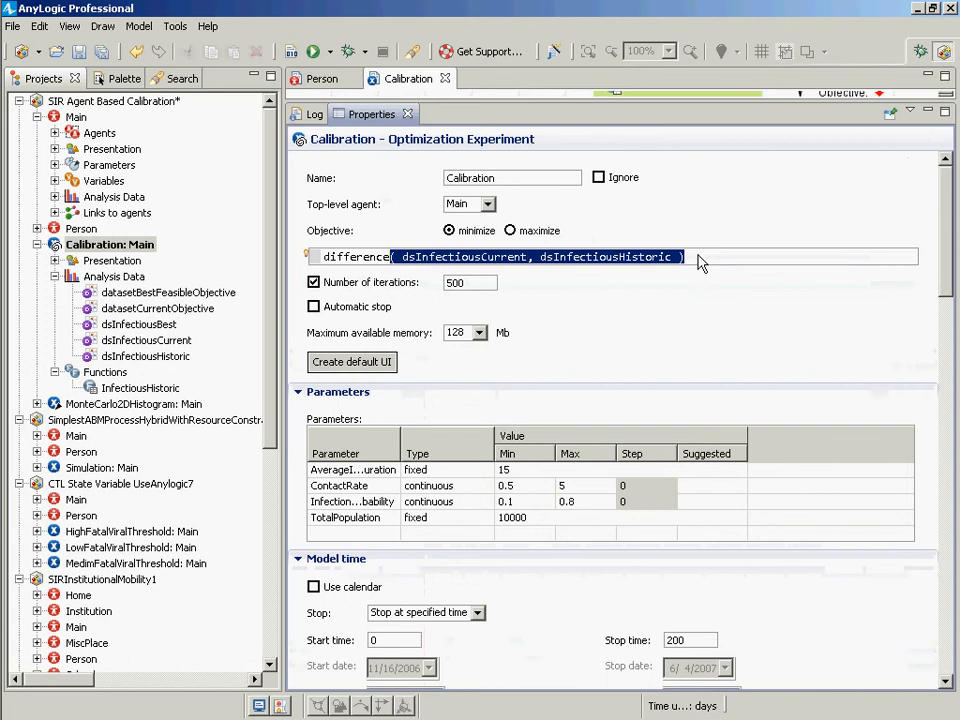
pyautogui.click(406, 257)
pyautogui.press('Right')
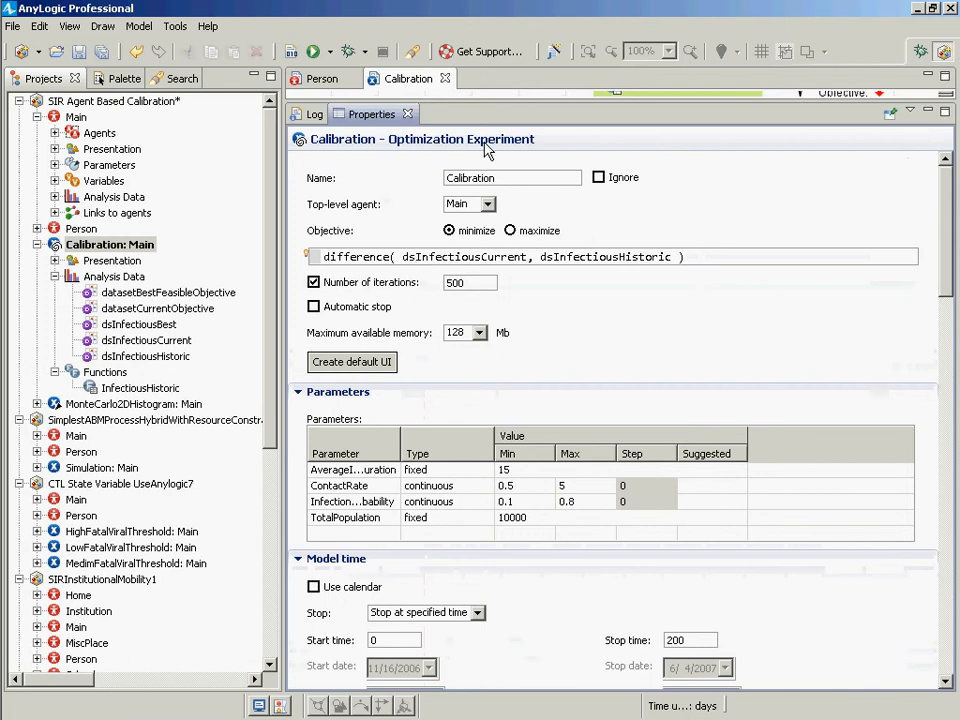
# Show the Analysis palette's data elements and examine the dsInfectiousBest, dsInfectiousHistoric and dsInfectiousCurrent data sets on the Calibration diagram
pyautogui.click(103, 78)
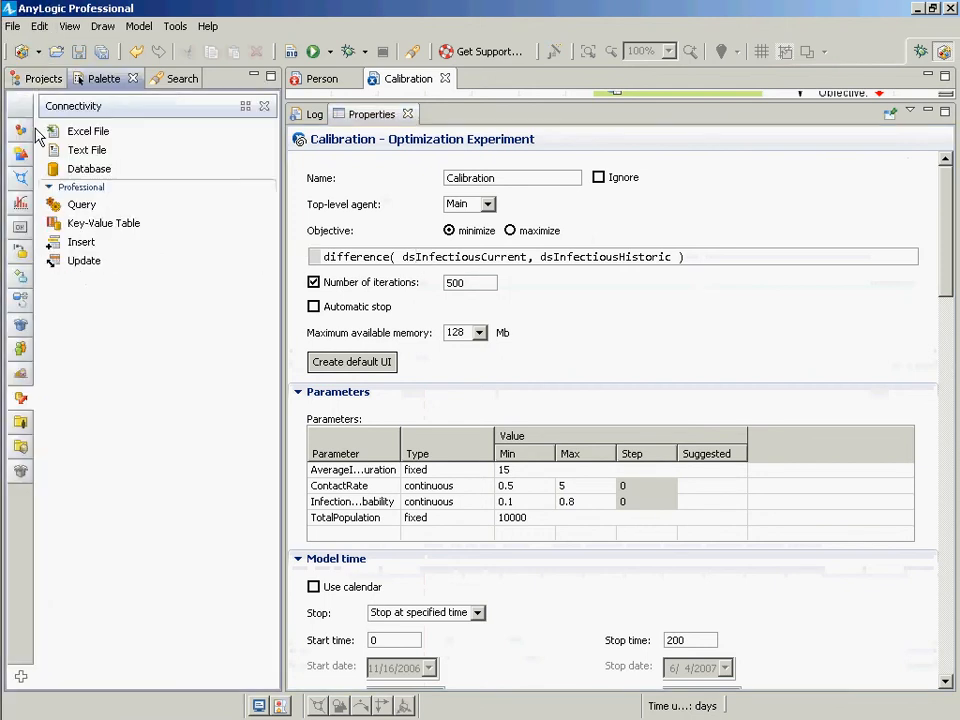
pyautogui.click(20, 203)
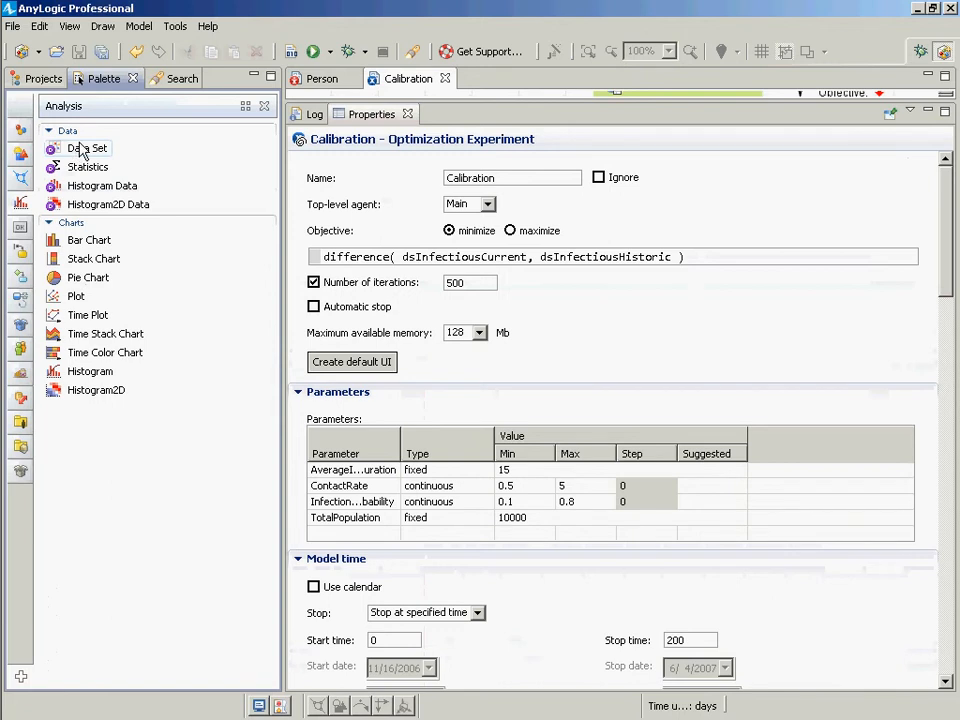
pyautogui.doubleClick(428, 110)
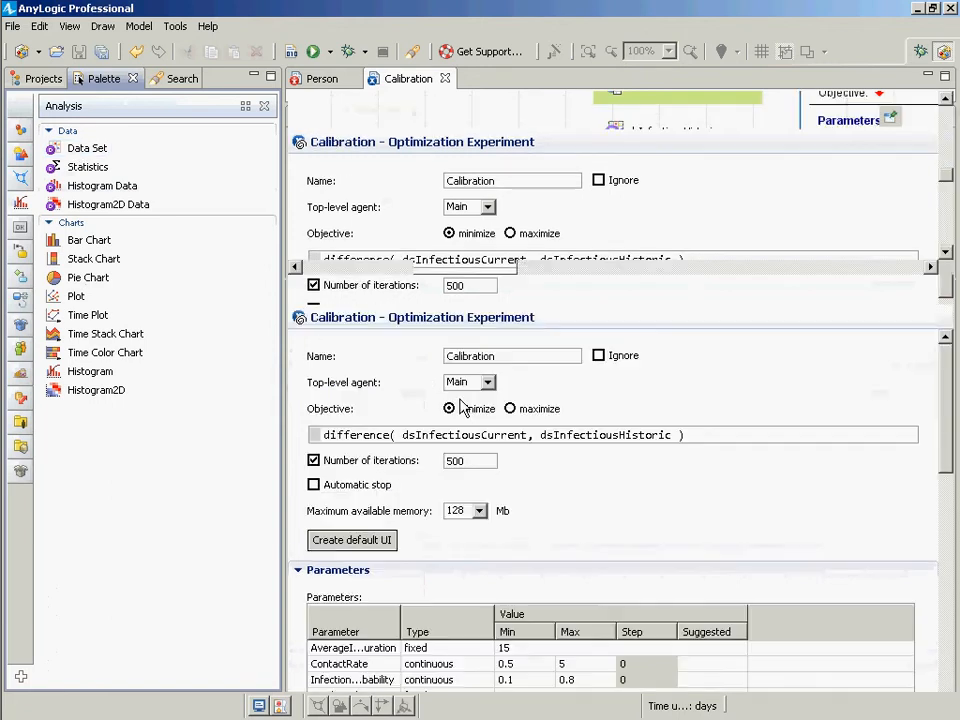
pyautogui.click(616, 228)
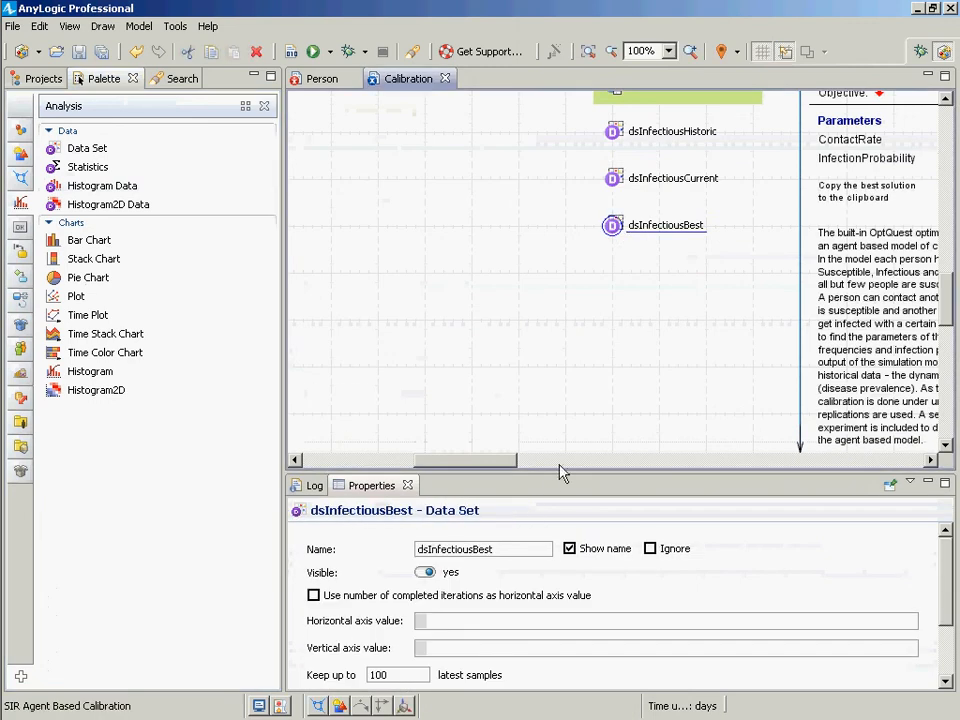
pyautogui.click(612, 131)
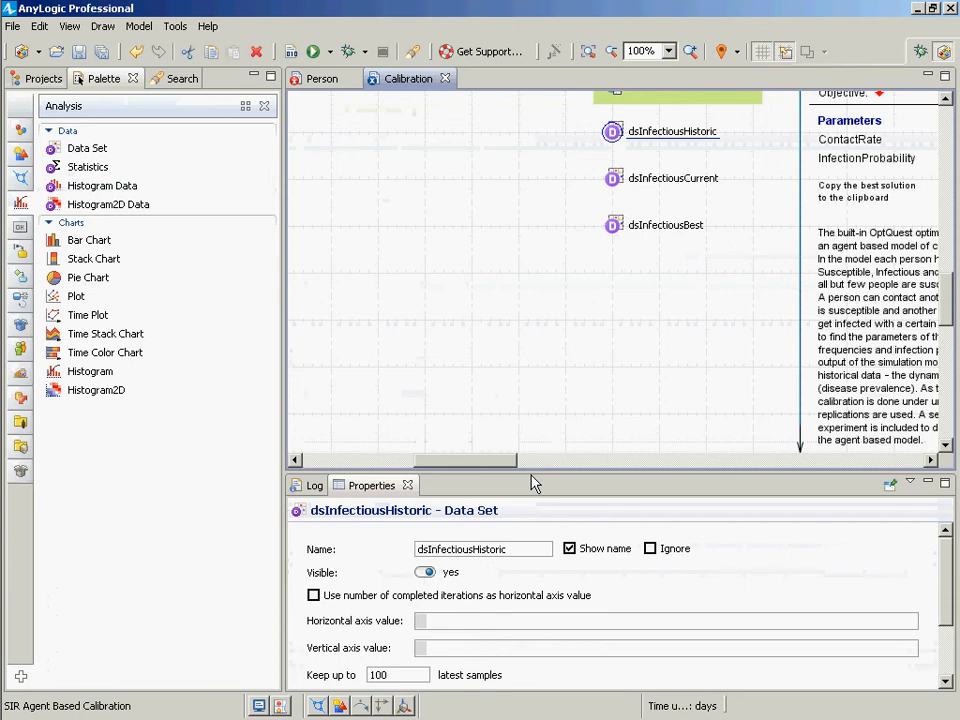
pyautogui.moveTo(531, 480); pyautogui.dragTo(551, 198)
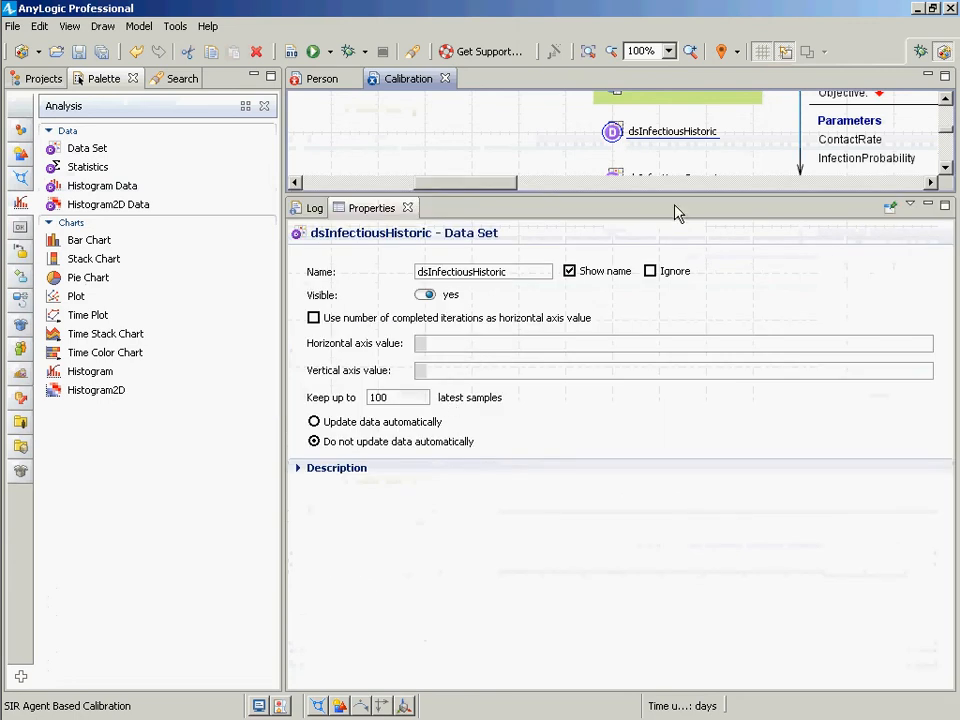
pyautogui.moveTo(653, 201); pyautogui.dragTo(653, 377)
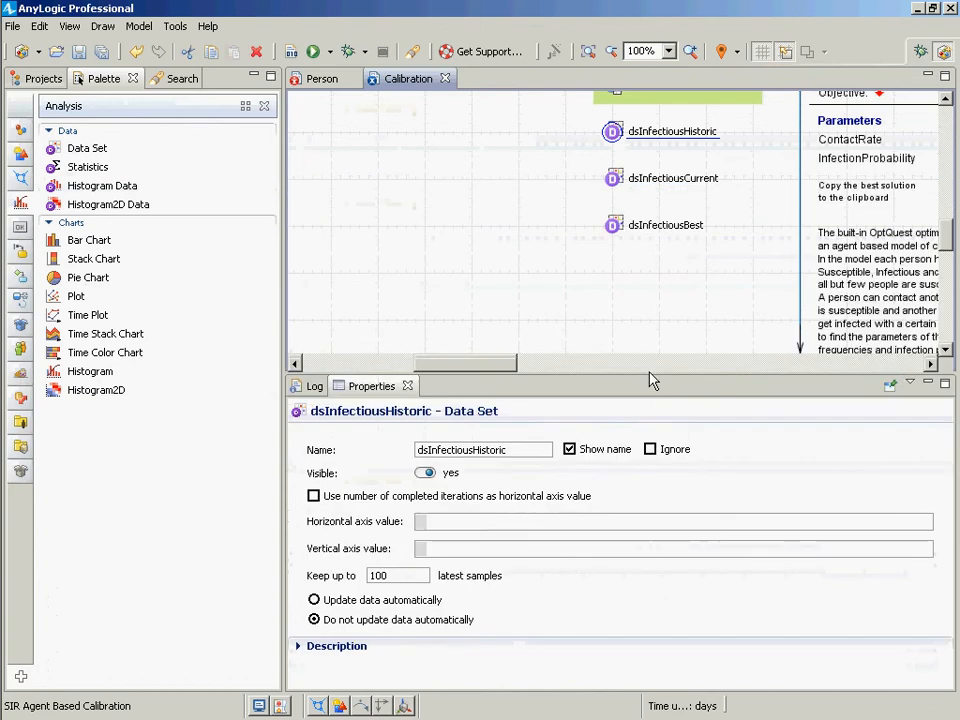
pyautogui.click(619, 185)
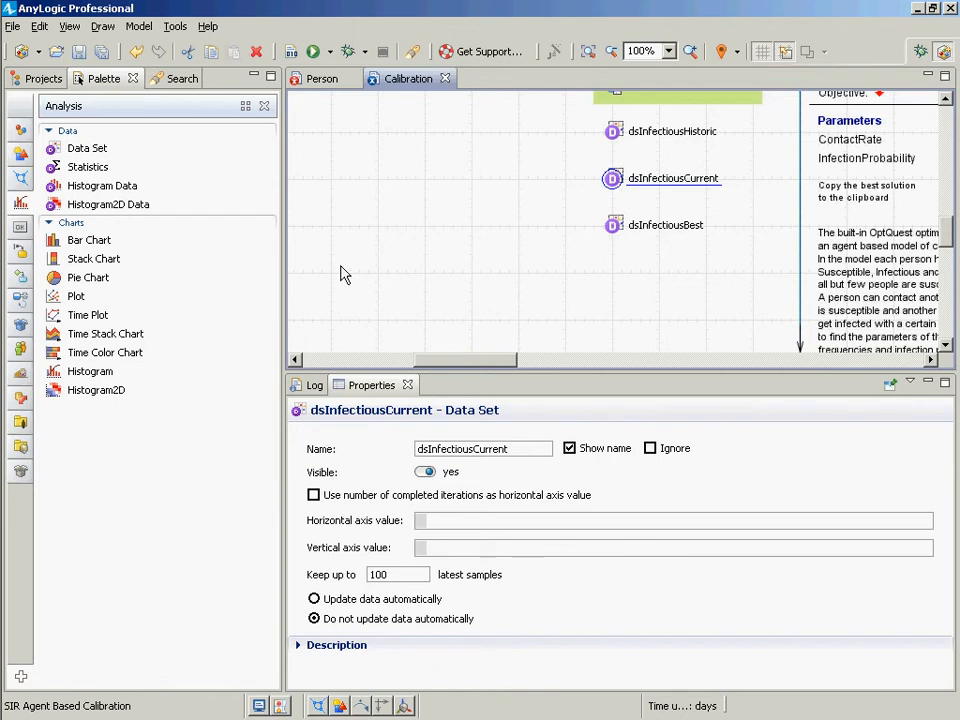
# Switch to the PowerPoint slide on the built-in difference function, end the slide show, and return to AnyLogic
pyautogui.hotkey('alt', 'Tab')
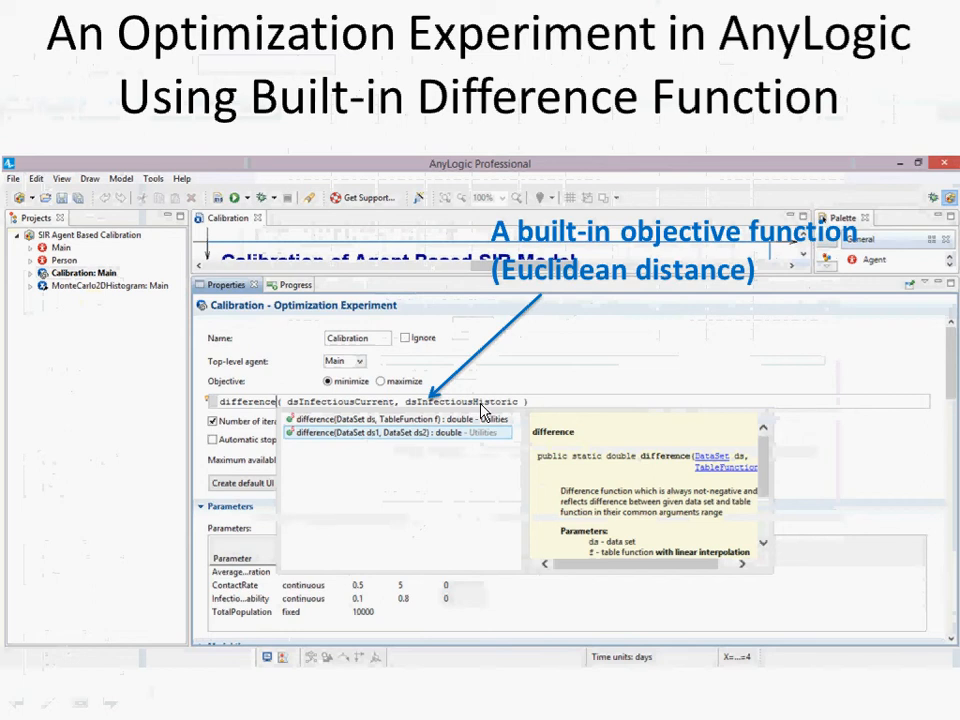
pyautogui.press('Escape')
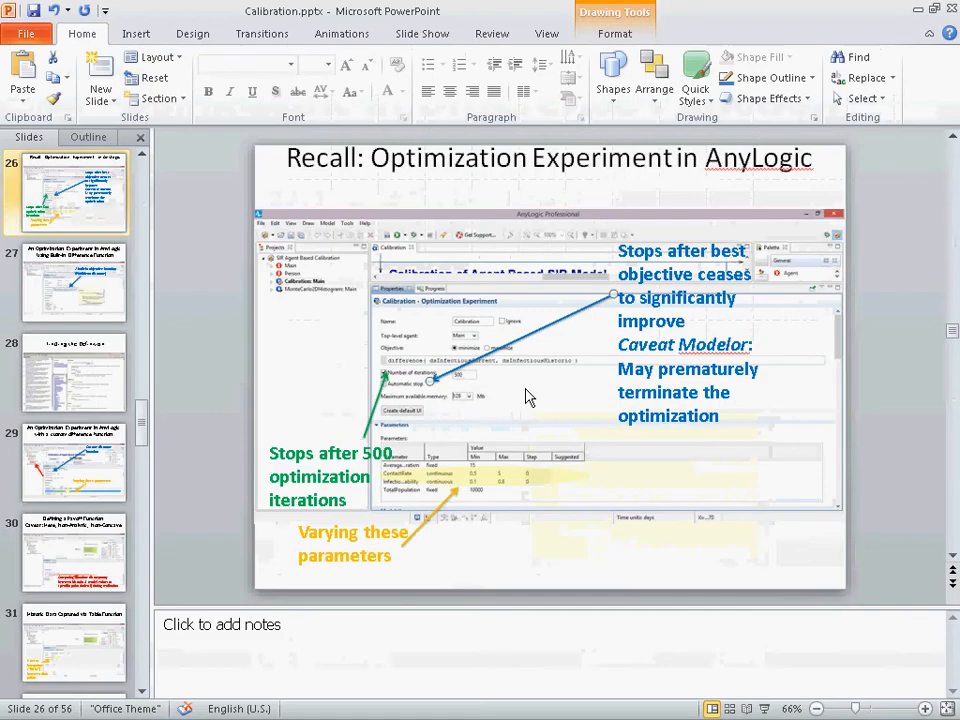
pyautogui.hotkey('alt', 'Tab')
pyautogui.hotkey('alt', 'Tab')
pyautogui.hotkey('alt', 'Tab')
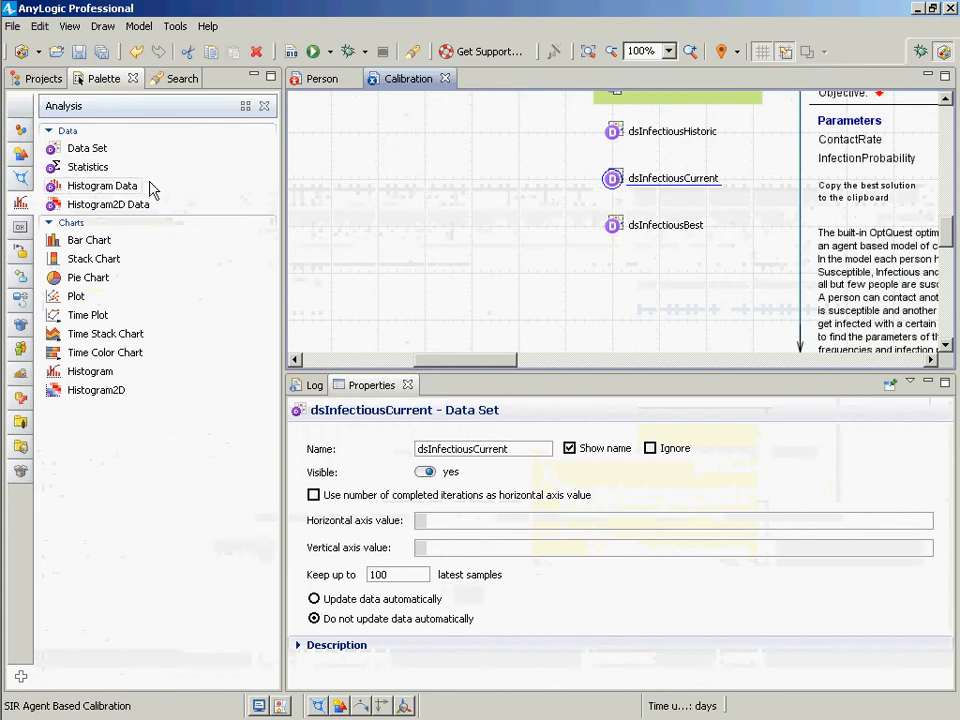
# Select the Calibration experiment in the project tree and highlight root.InfectiousDS in its after-simulation-run code
pyautogui.click(47, 85)
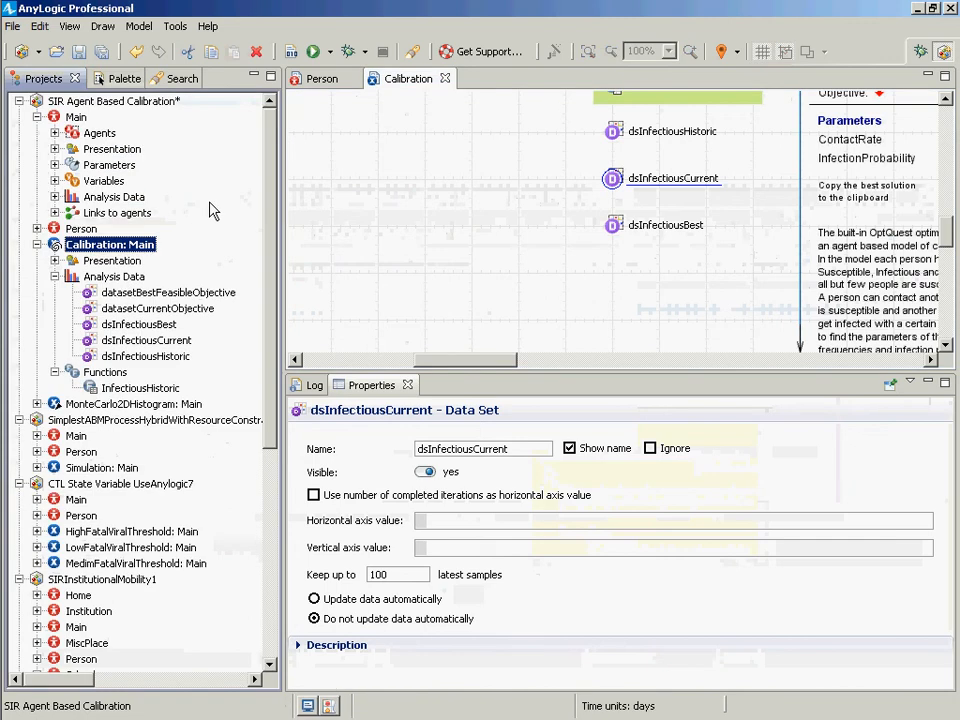
pyautogui.click(120, 244)
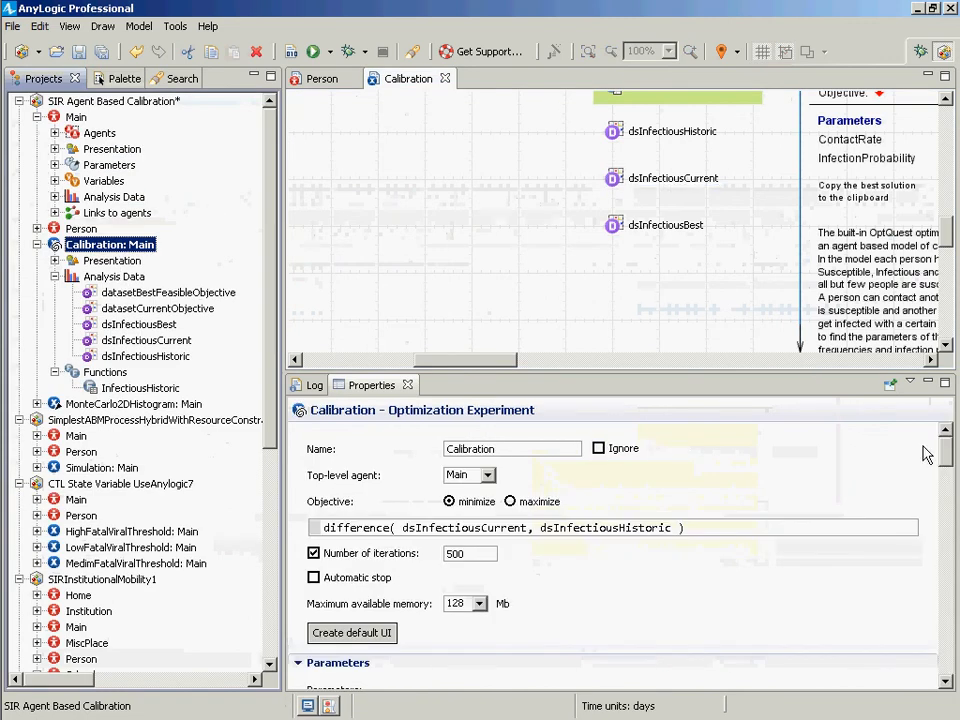
pyautogui.moveTo(946, 445); pyautogui.dragTo(952, 636)
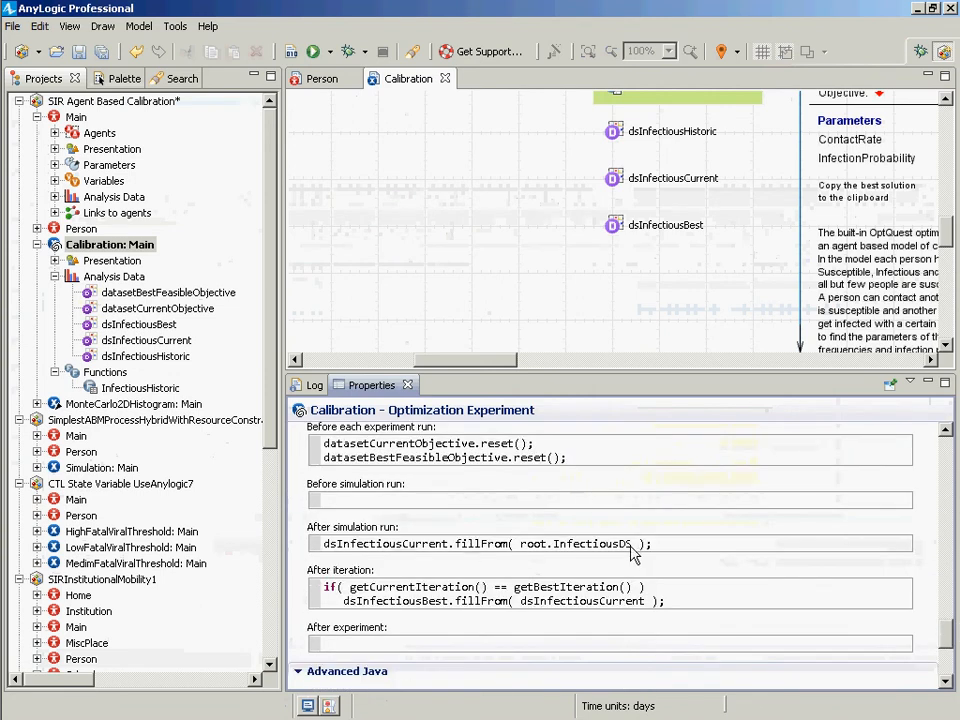
pyautogui.moveTo(634, 549); pyautogui.dragTo(521, 556)
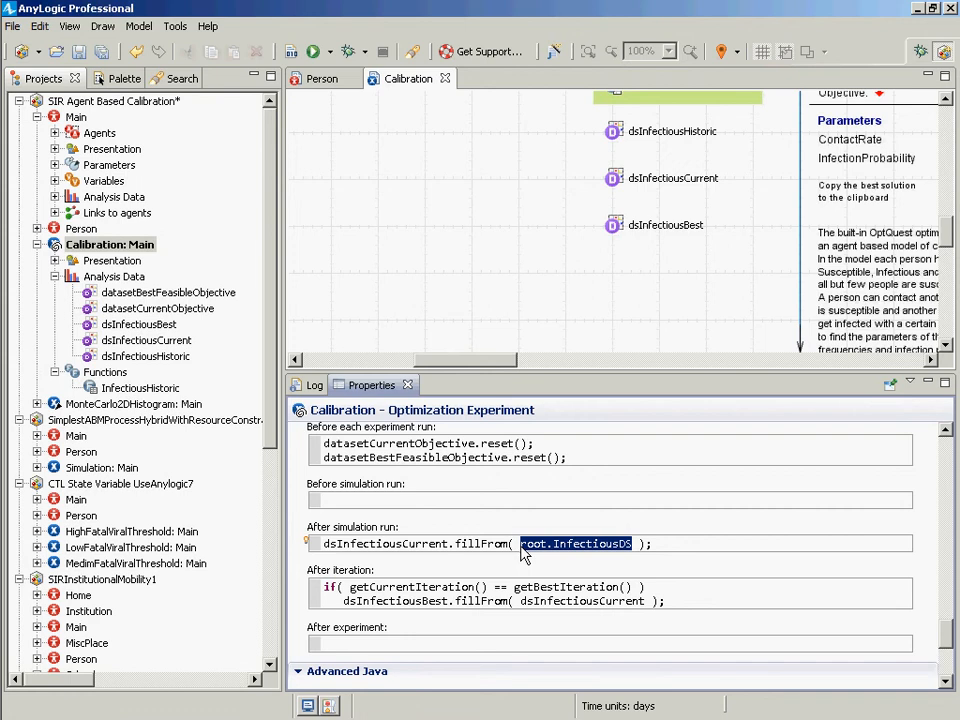
# Open the Main agent of SIR Agent Based Calibration and examine the properties of its InfectiousDS data set
pyautogui.click(70, 117)
pyautogui.doubleClick(66, 117)
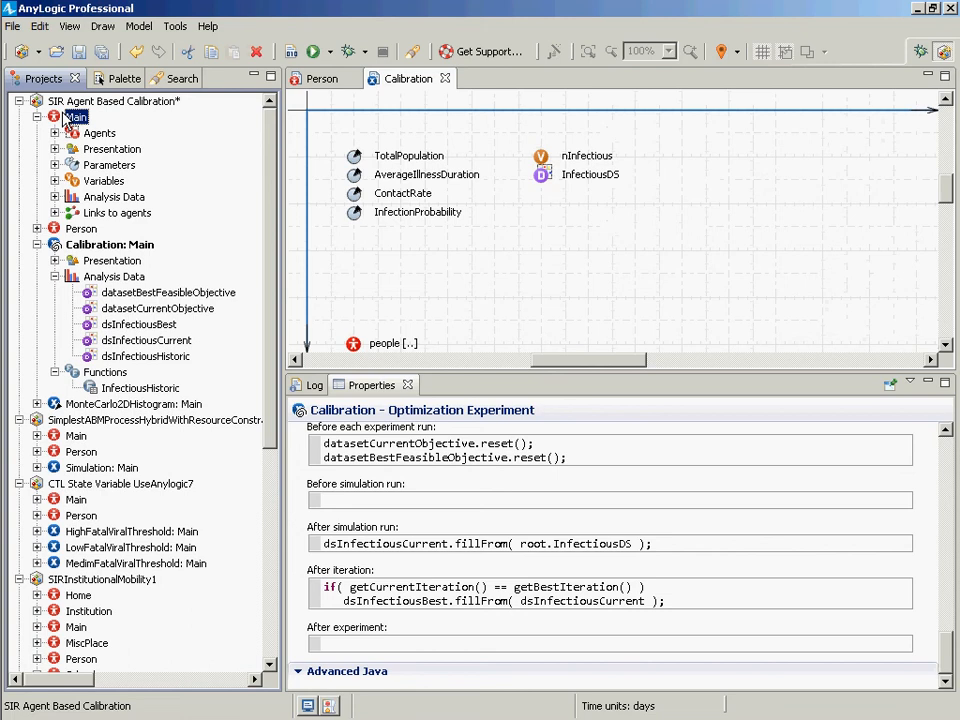
pyautogui.click(541, 175)
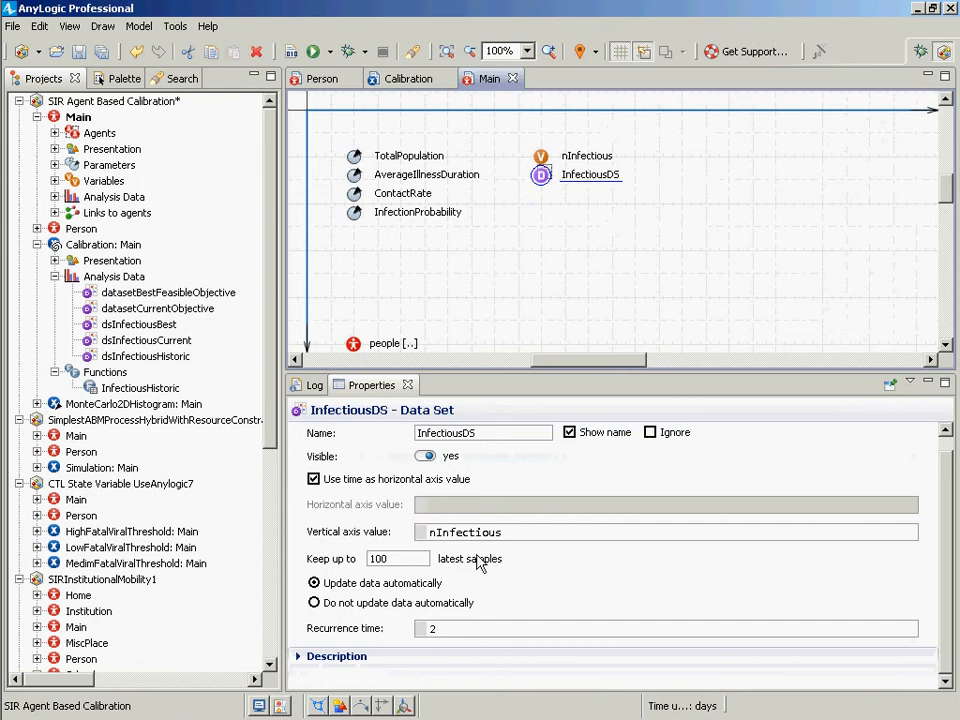
# Try people.countInfective() as the vertical axis value of the InfectiousDS data set
pyautogui.click(507, 628)
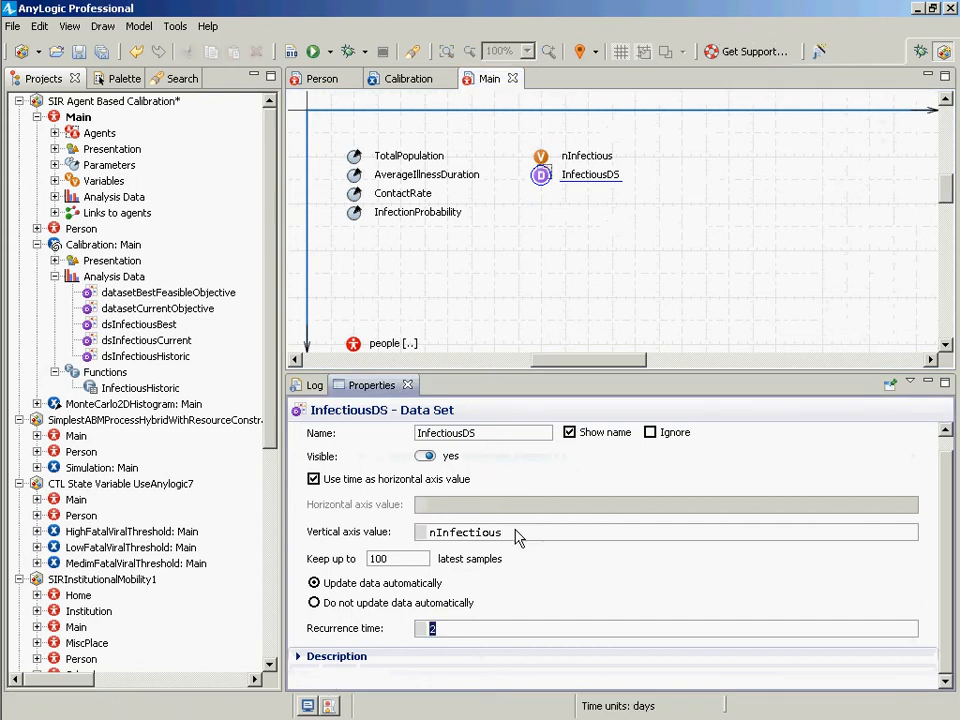
pyautogui.moveTo(501, 532); pyautogui.dragTo(298, 538)
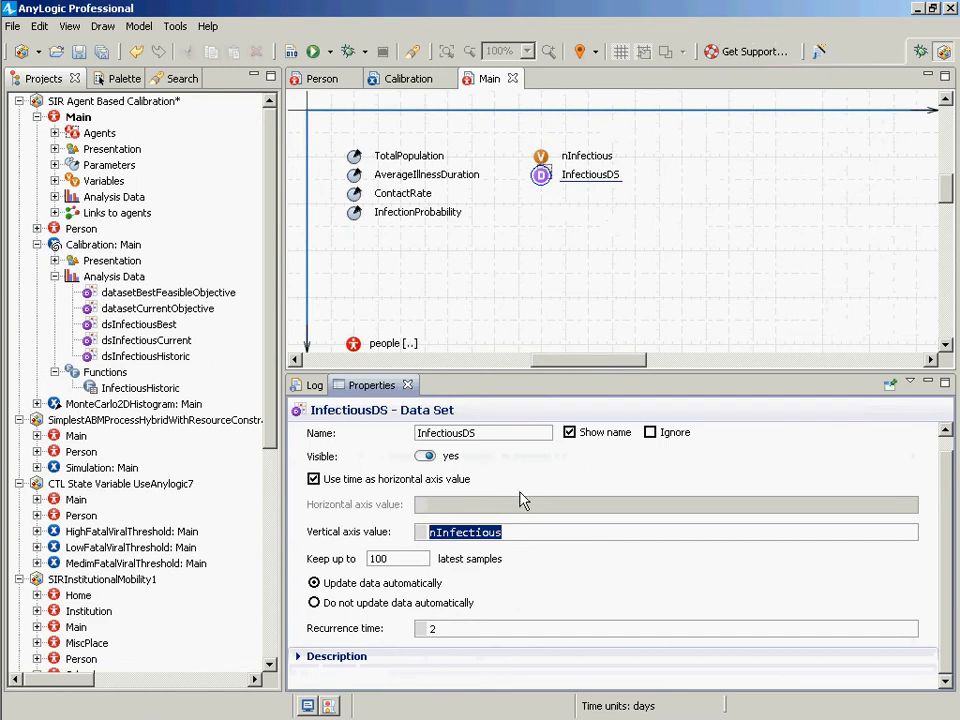
pyautogui.write('population')
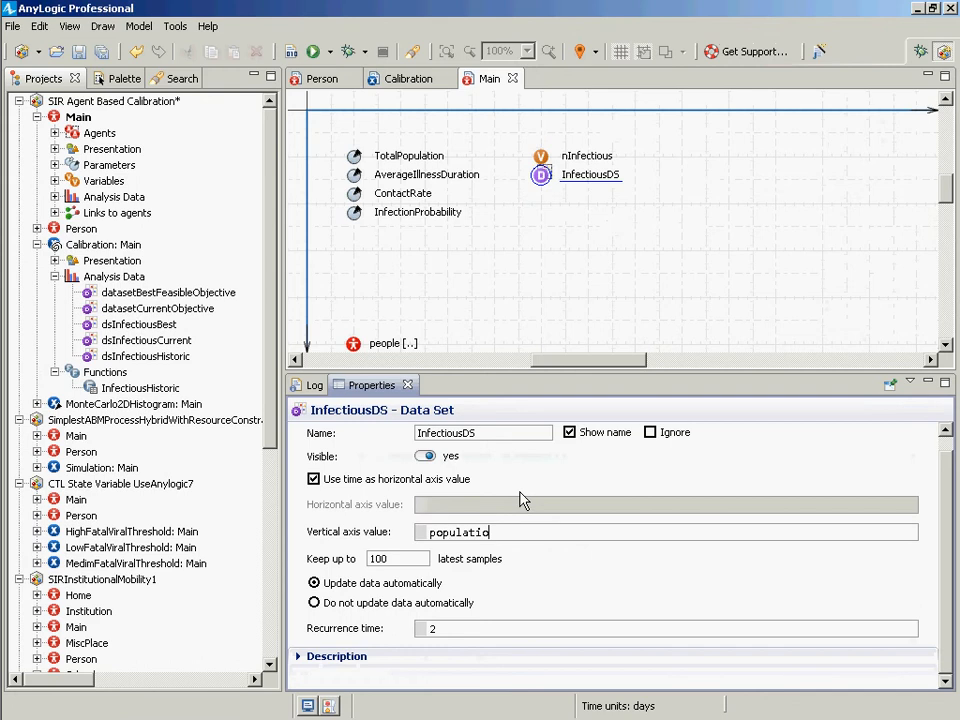
pyautogui.press('BackSpace')
pyautogui.press('BackSpace')
pyautogui.press('BackSpace')
pyautogui.press('BackSpace')
pyautogui.press('BackSpace')
pyautogui.press('BackSpace')
pyautogui.press('BackSpace')
pyautogui.press('BackSpace')
pyautogui.press('BackSpace')
pyautogui.press('BackSpace')
pyautogui.write('people.countInfective()')
pyautogui.moveTo(575, 532); pyautogui.dragTo(308, 531)
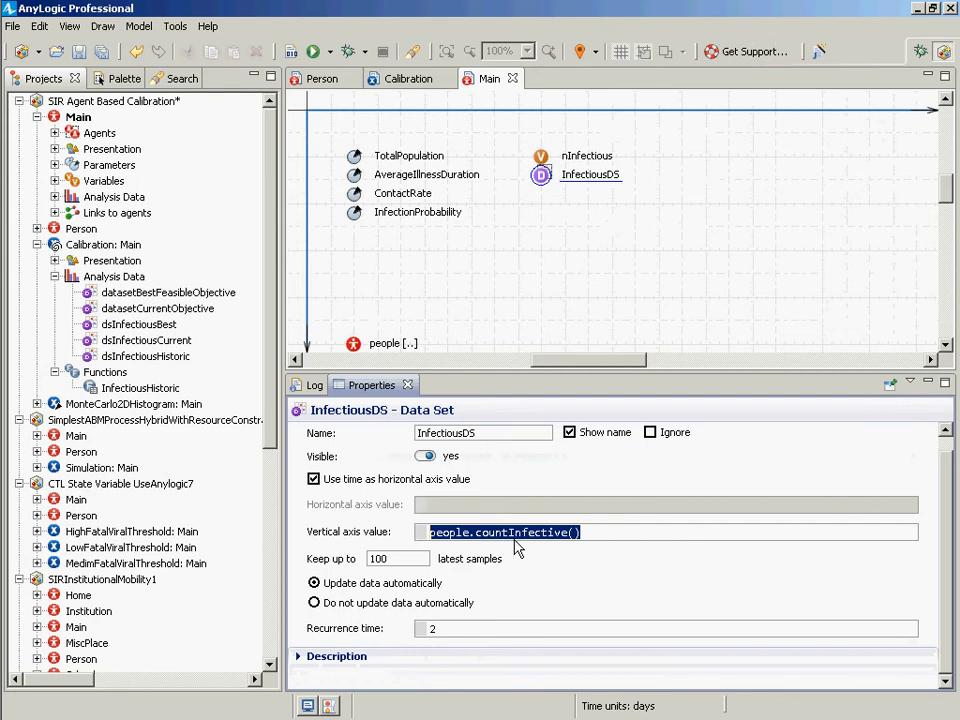
# Undo the edits to the InfectiousDS vertical axis value back to nInfectious
pyautogui.hotkey('ctrl', 'z')
pyautogui.hotkey('ctrl', 'z')
pyautogui.hotkey('ctrl', 'z')
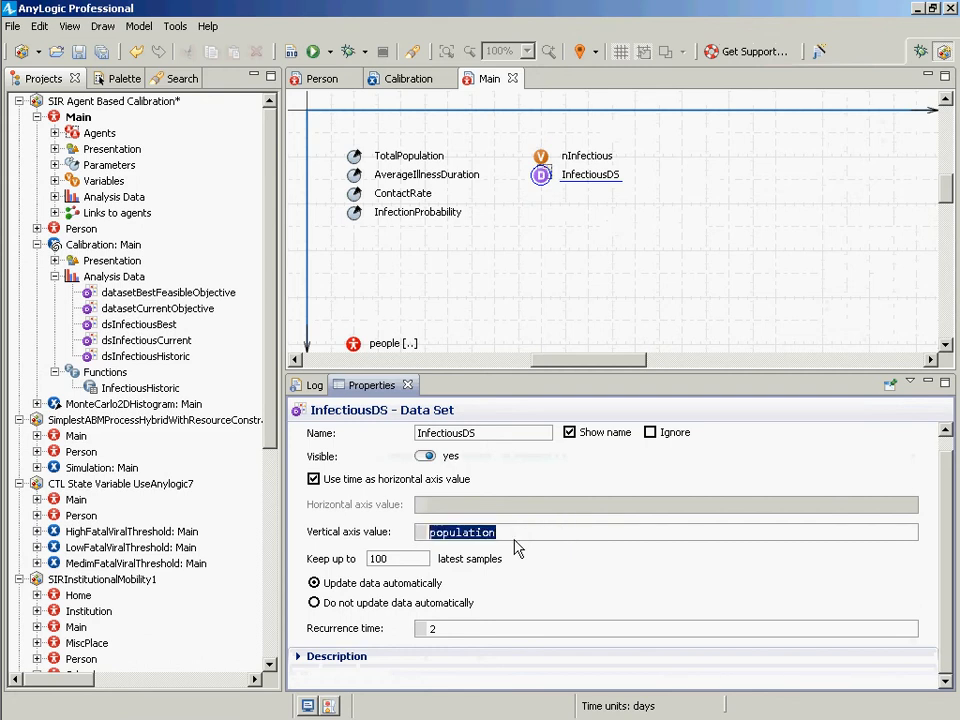
pyautogui.hotkey('ctrl', 'z')
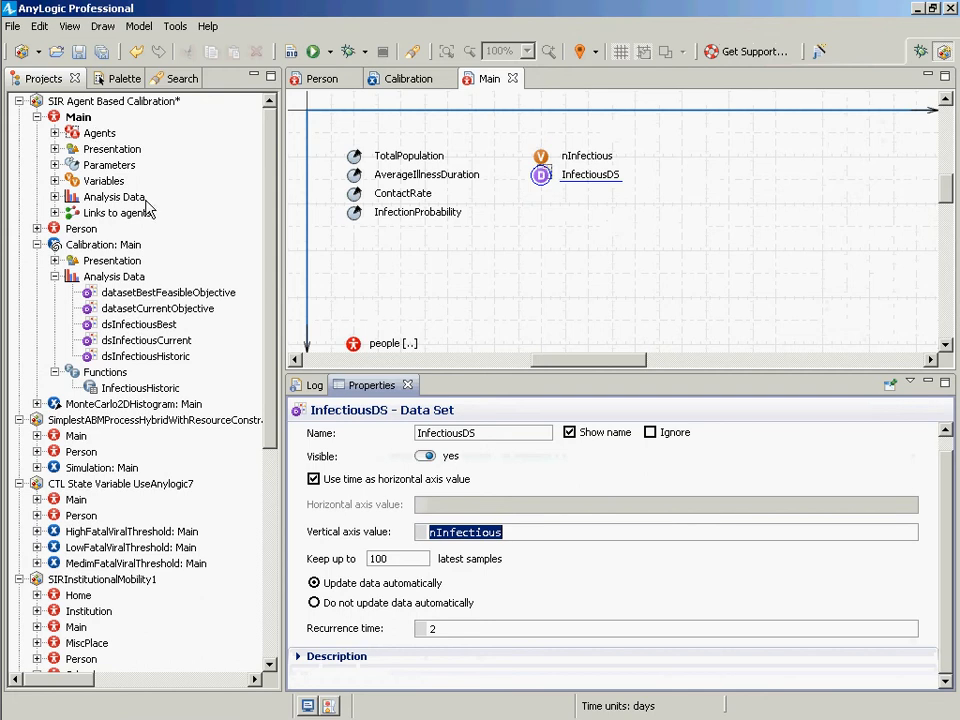
# Create a new experiment of type Simulation for Main, named Simulation, with model time settings copied from Calibration
pyautogui.click(15, 26)
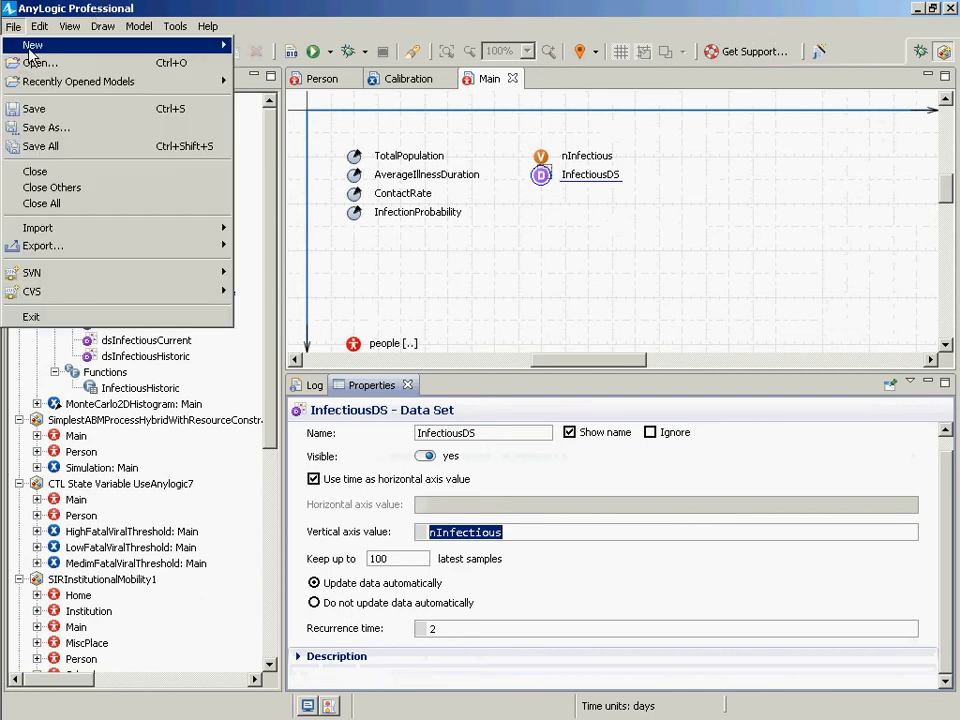
pyautogui.moveTo(30, 50)
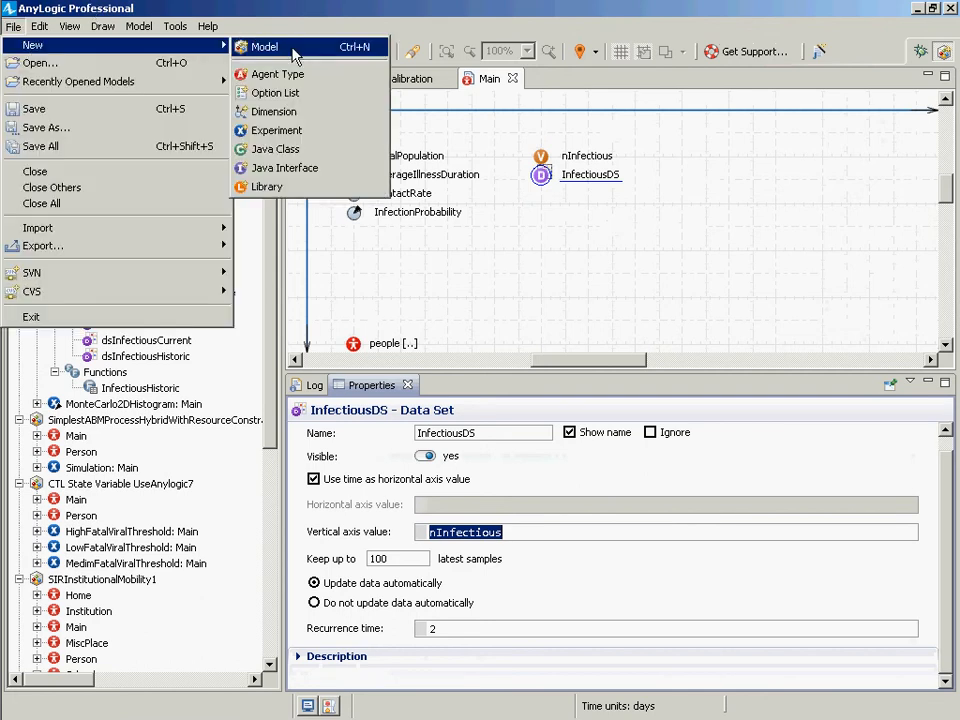
pyautogui.click(278, 130)
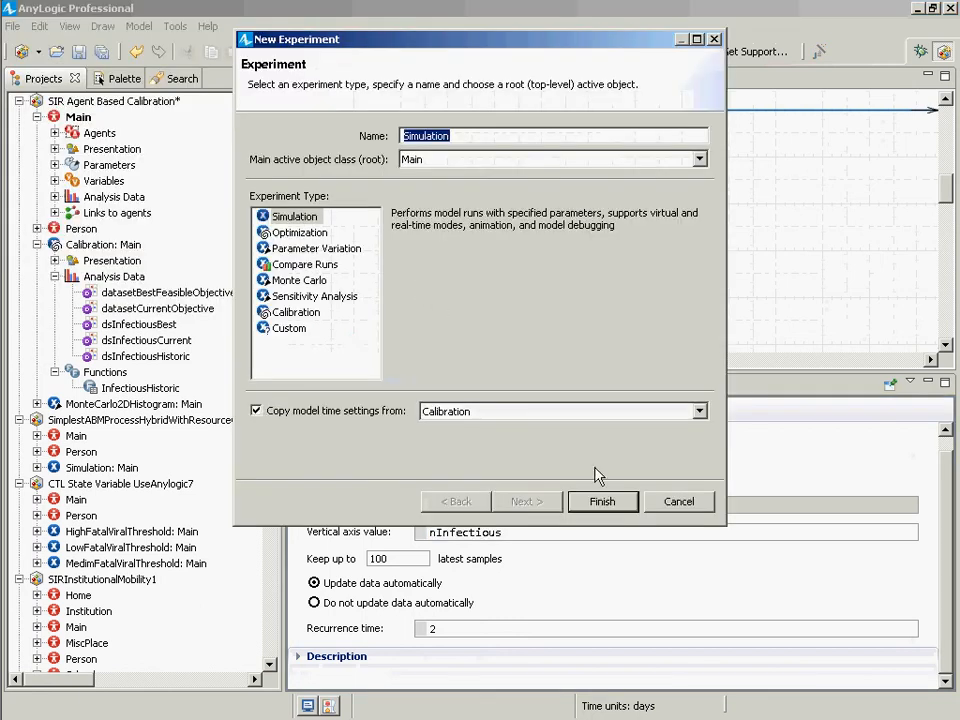
pyautogui.click(600, 501)
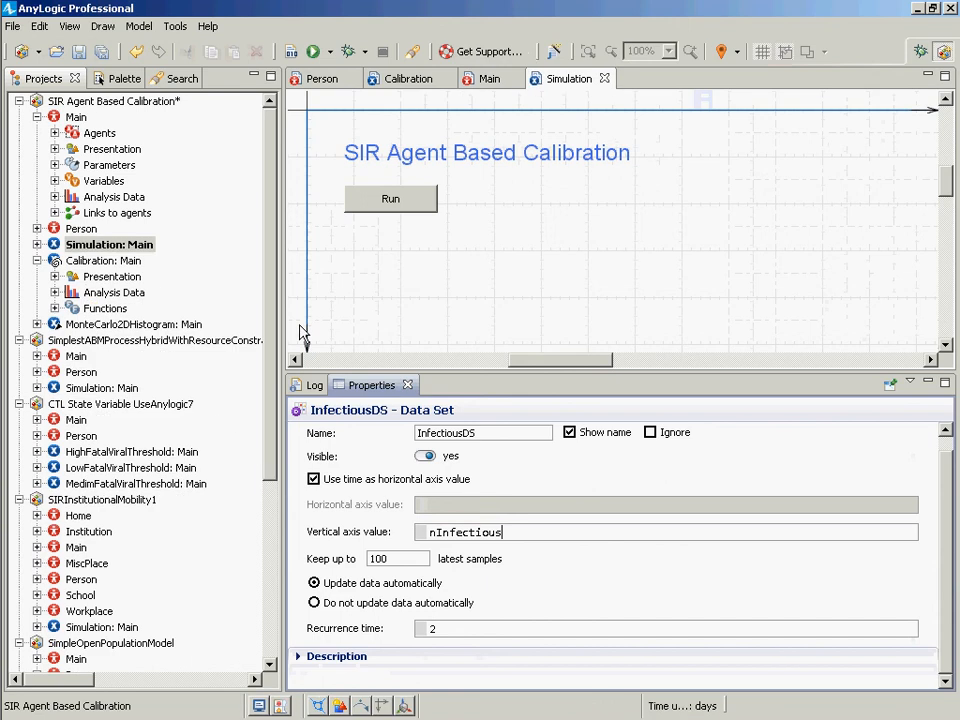
# Run the new Simulation experiment of SIR Agent Based Calibration and switch it to virtual time for maximum speed
pyautogui.click(105, 245)
pyautogui.rightClick(84, 245)
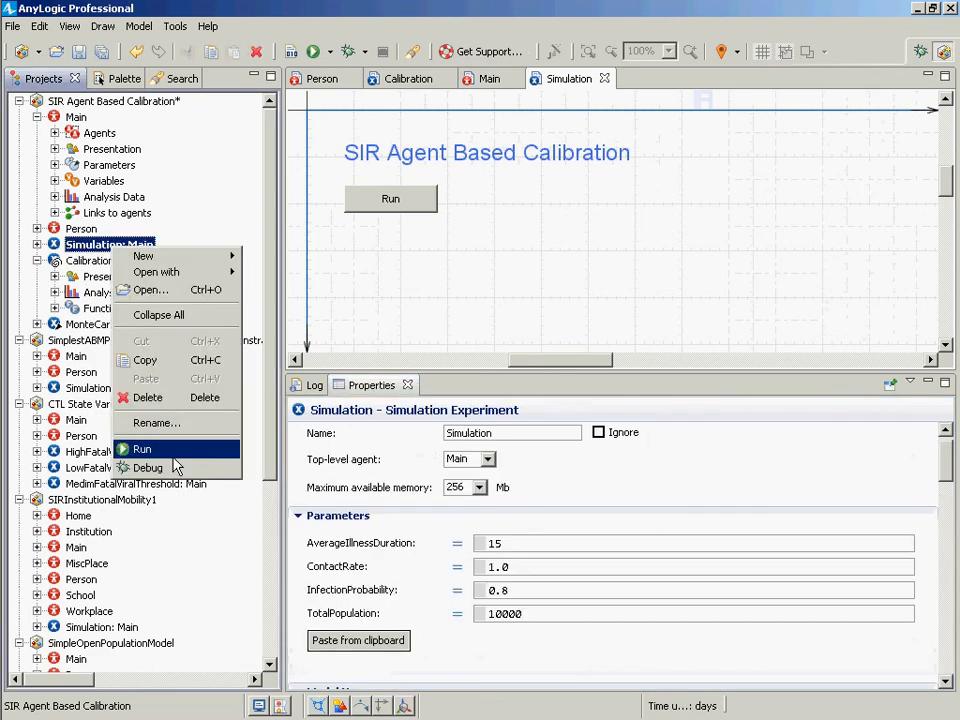
pyautogui.click(182, 446)
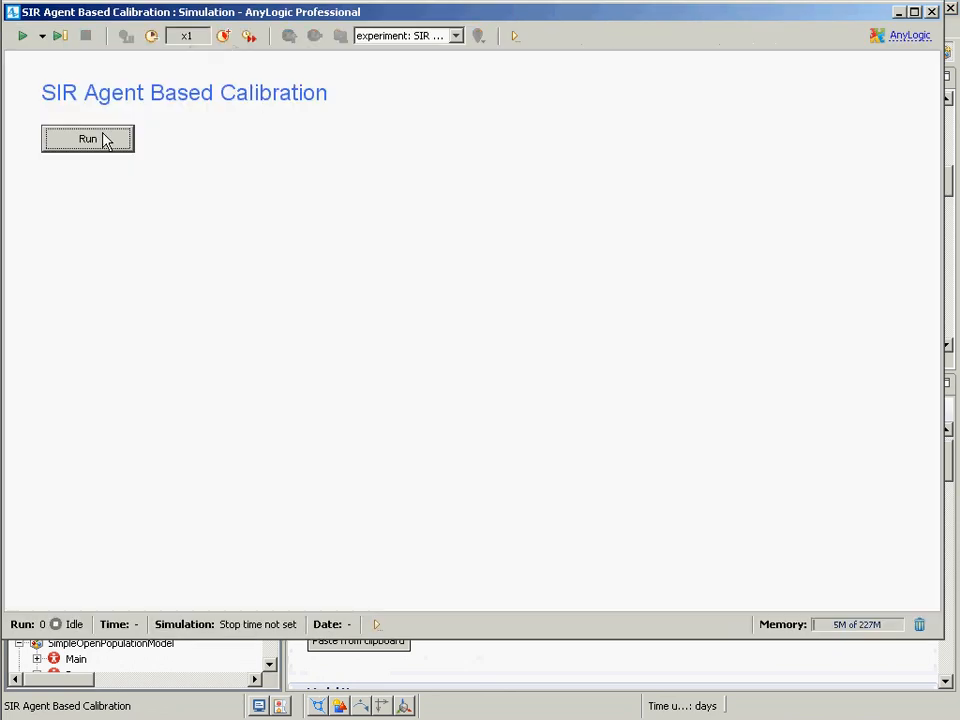
pyautogui.click(105, 140)
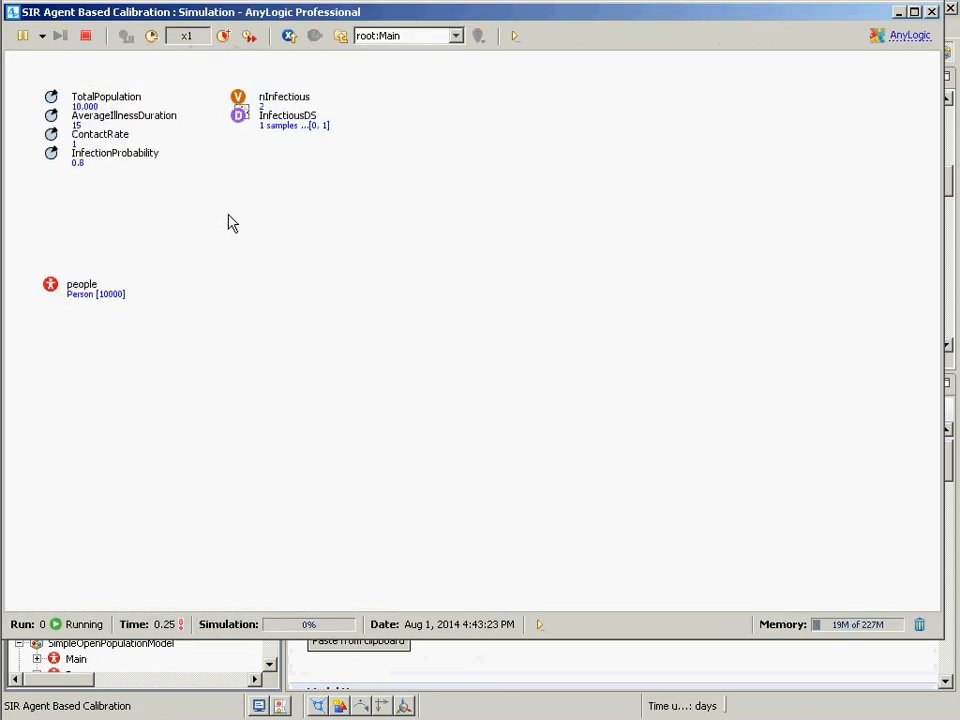
pyautogui.click(249, 36)
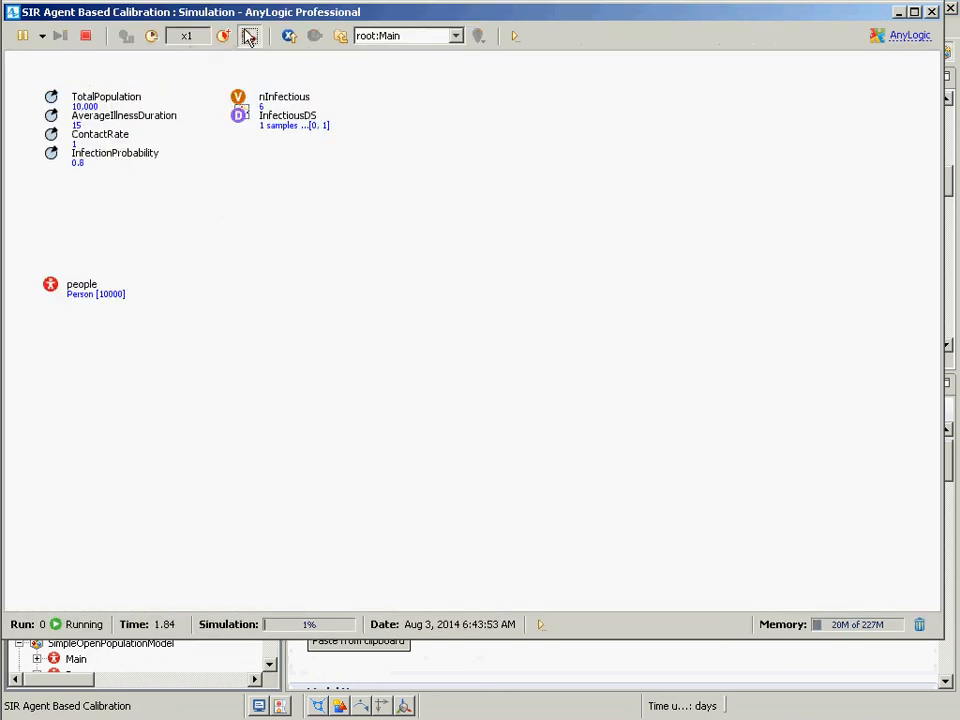
# Inspect the InfectiousDS samples in the running model as an enlarged table and as a chart, and close the inspection window
pyautogui.click(240, 122)
pyautogui.moveTo(348, 322); pyautogui.dragTo(657, 497)
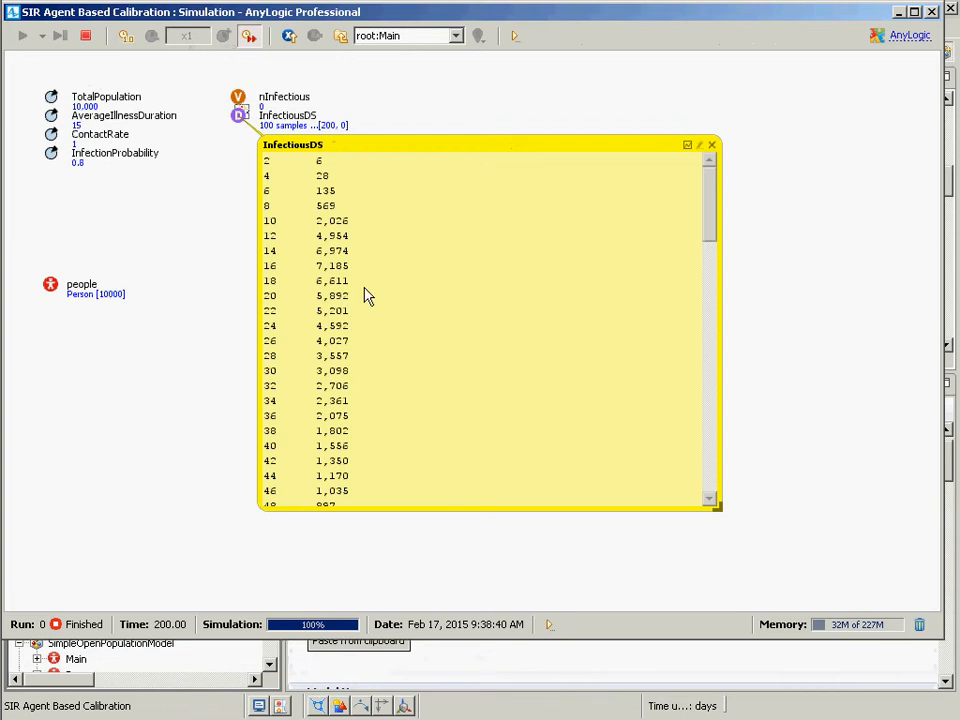
pyautogui.click(688, 146)
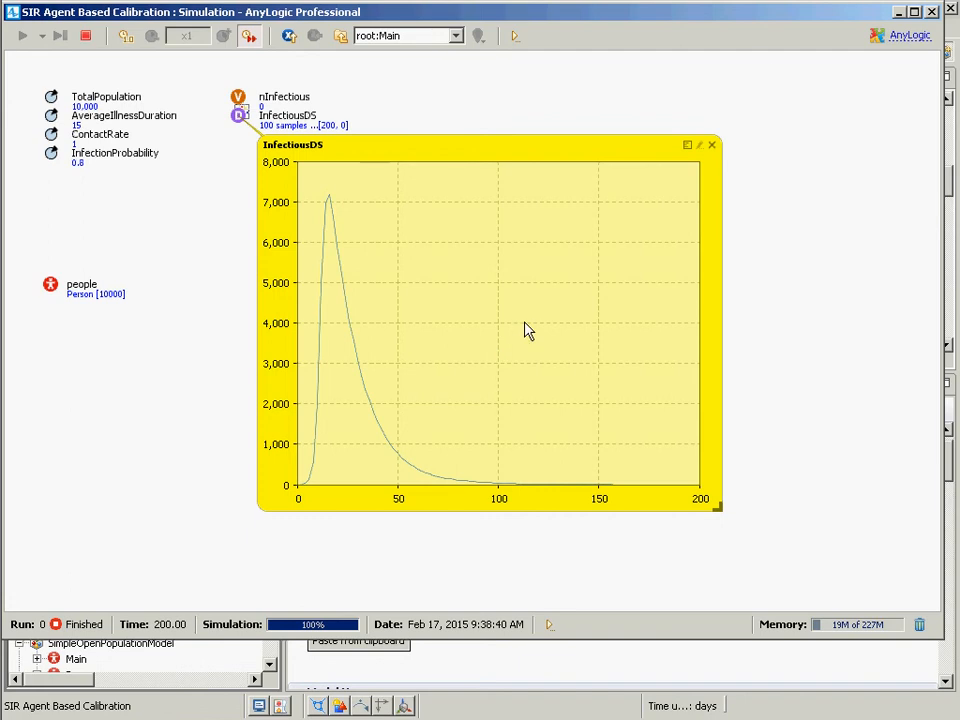
pyautogui.click(711, 145)
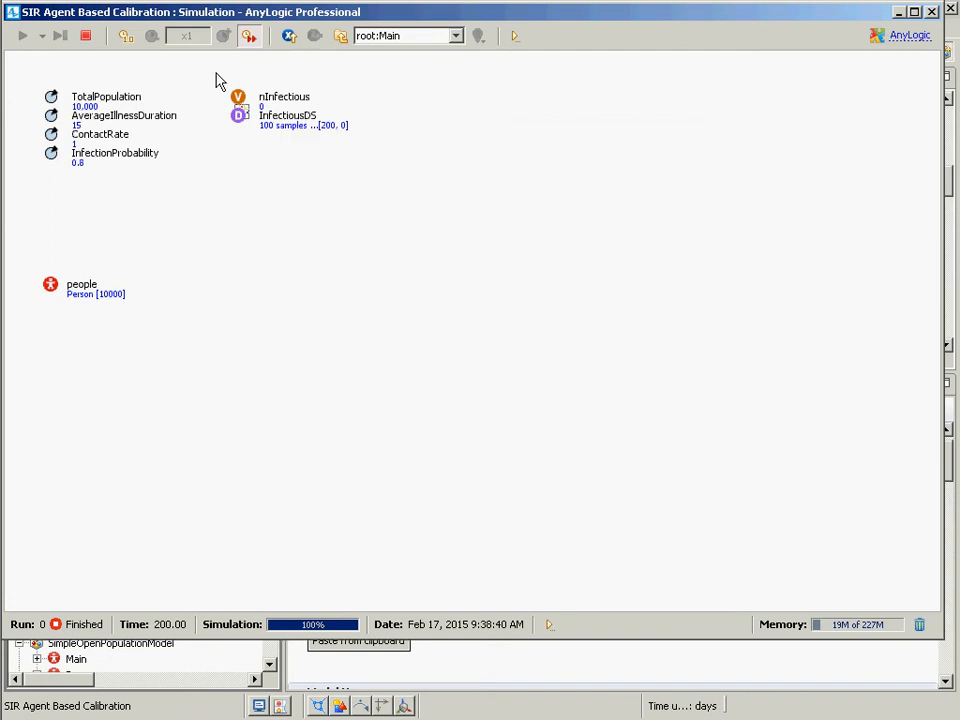
# Reopen the InfectiousDS sample list in the simulation window, look at it briefly and close it
pyautogui.click(240, 116)
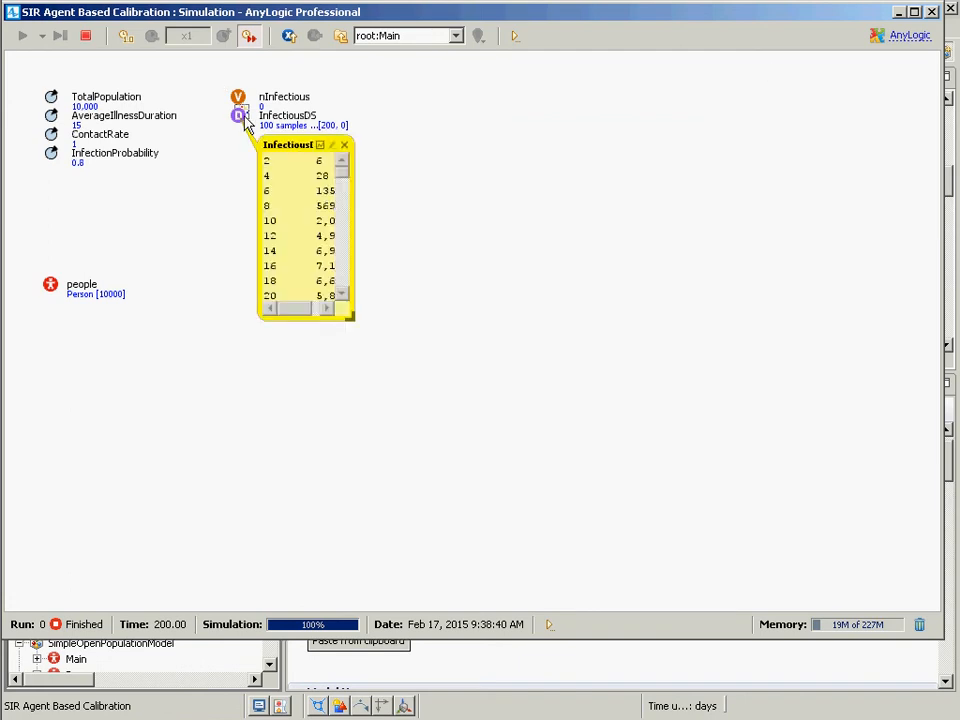
pyautogui.rightClick(331, 194)
pyautogui.click(348, 205)
pyautogui.click(344, 145)
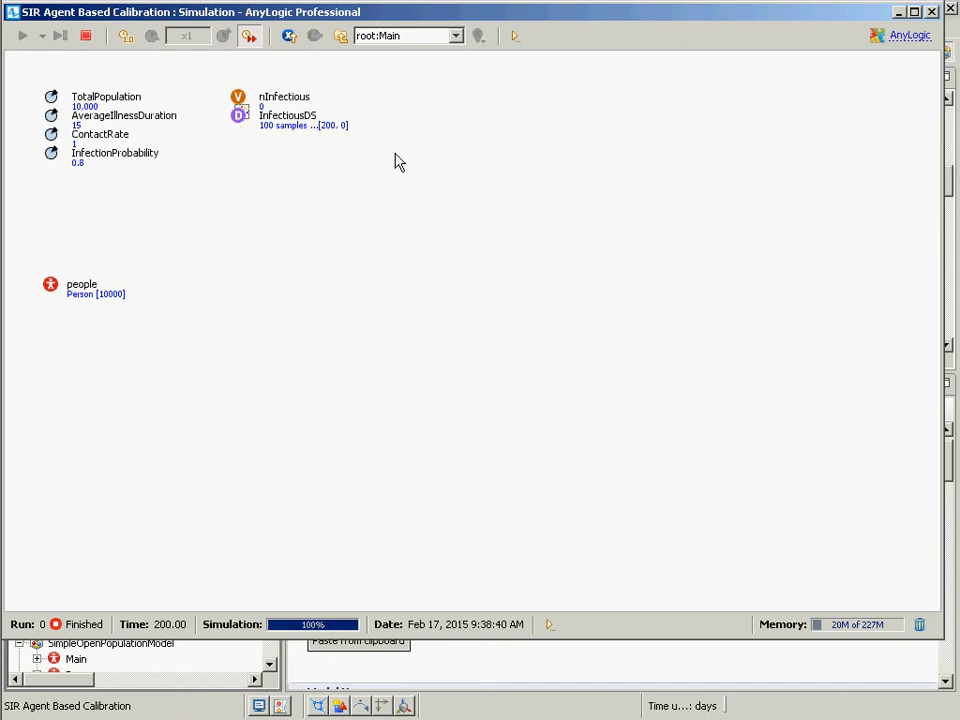
# Return to the model editor and examine the Calibration experiment's objective and the properties of its dsInfectiousCurrent data set
pyautogui.hotkey('alt', 'Tab')
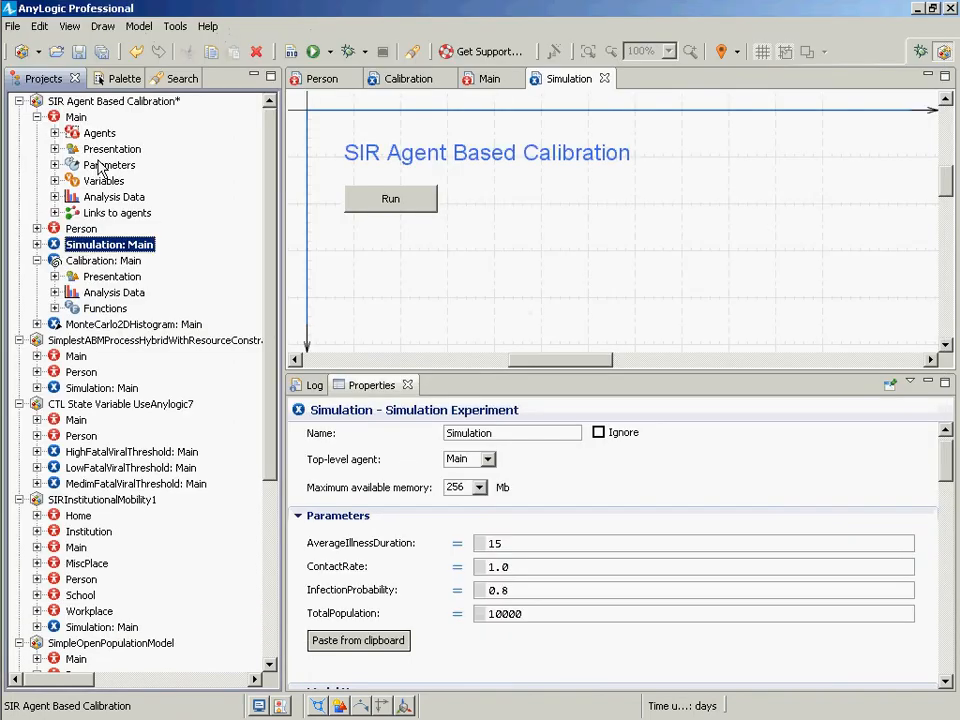
pyautogui.hotkey('alt', 'Tab')
pyautogui.click(90, 261)
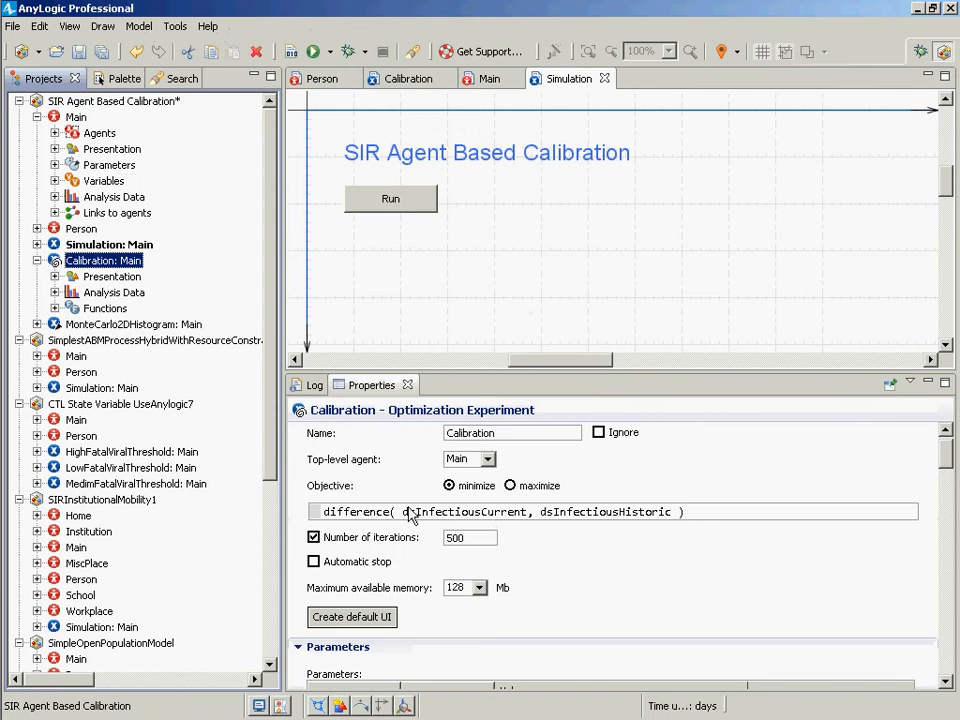
pyautogui.click(55, 292)
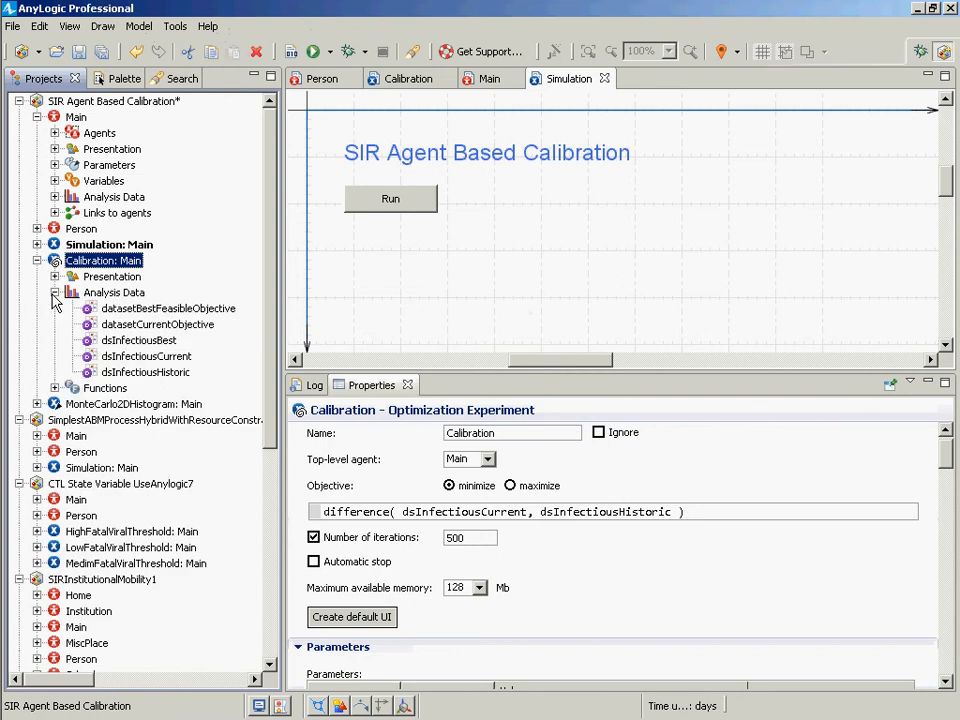
pyautogui.click(113, 361)
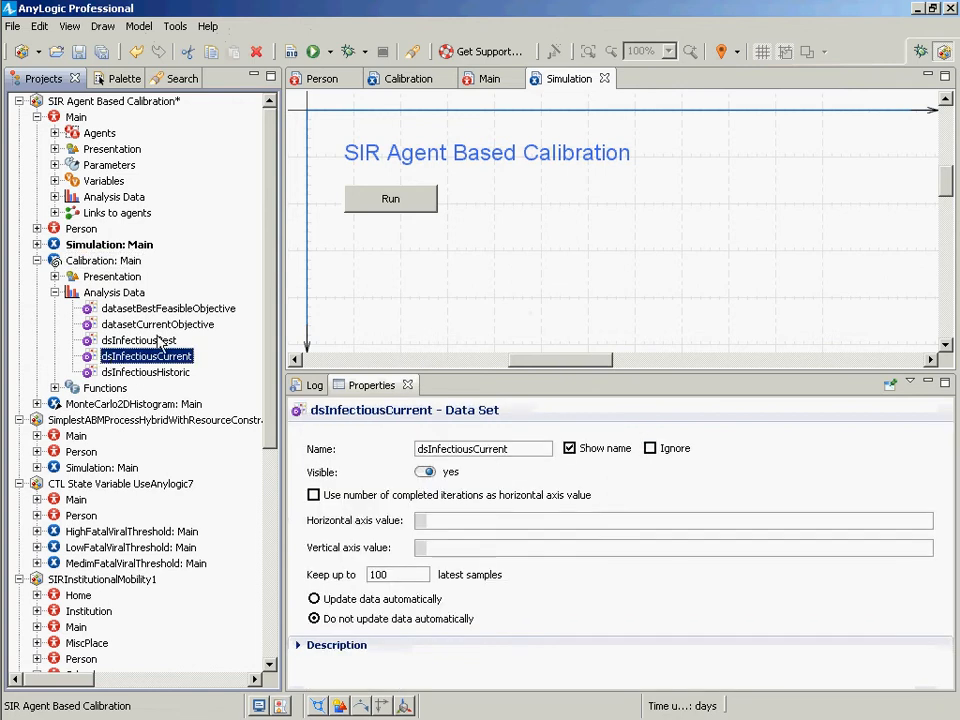
# Highlight dsInfectiousCurrent and dsInfectiousHistoric in the difference objective of the Calibration experiment
pyautogui.click(102, 262)
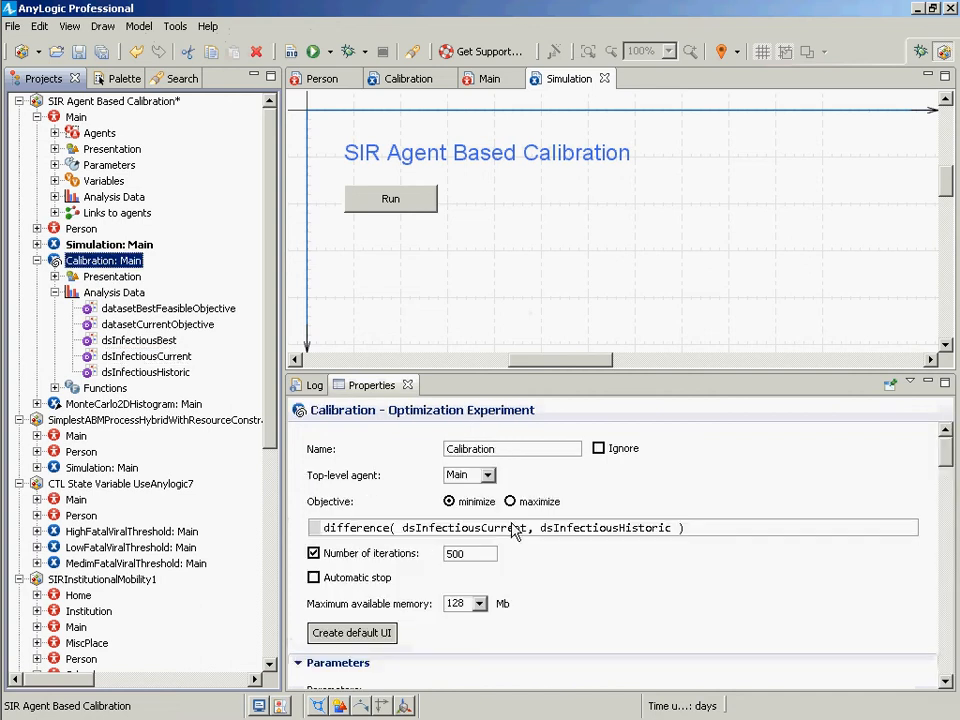
pyautogui.doubleClick(528, 530)
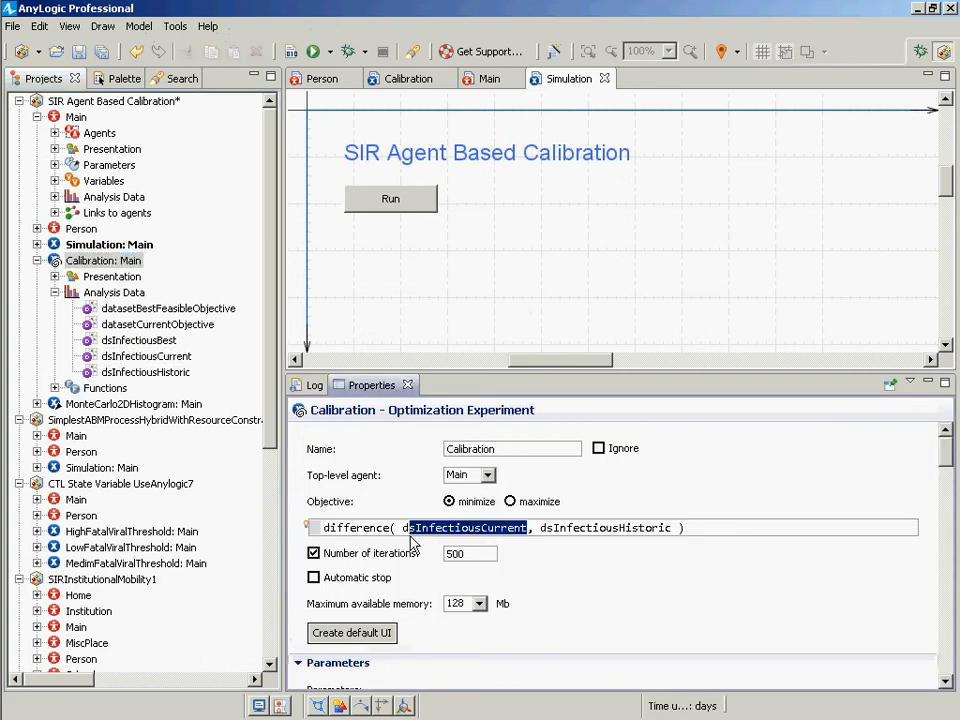
pyautogui.click(541, 530)
pyautogui.moveTo(541, 530); pyautogui.dragTo(678, 530)
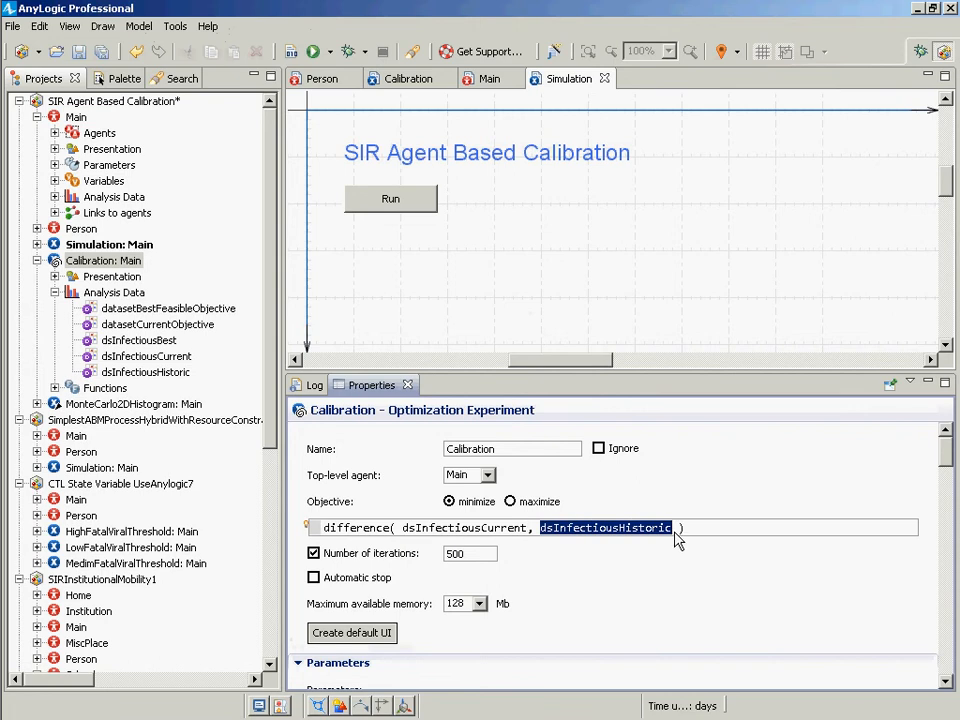
# Examine the table data and preview chart of the Calibration experiment's InfectiousHistoric table function
pyautogui.click(54, 388)
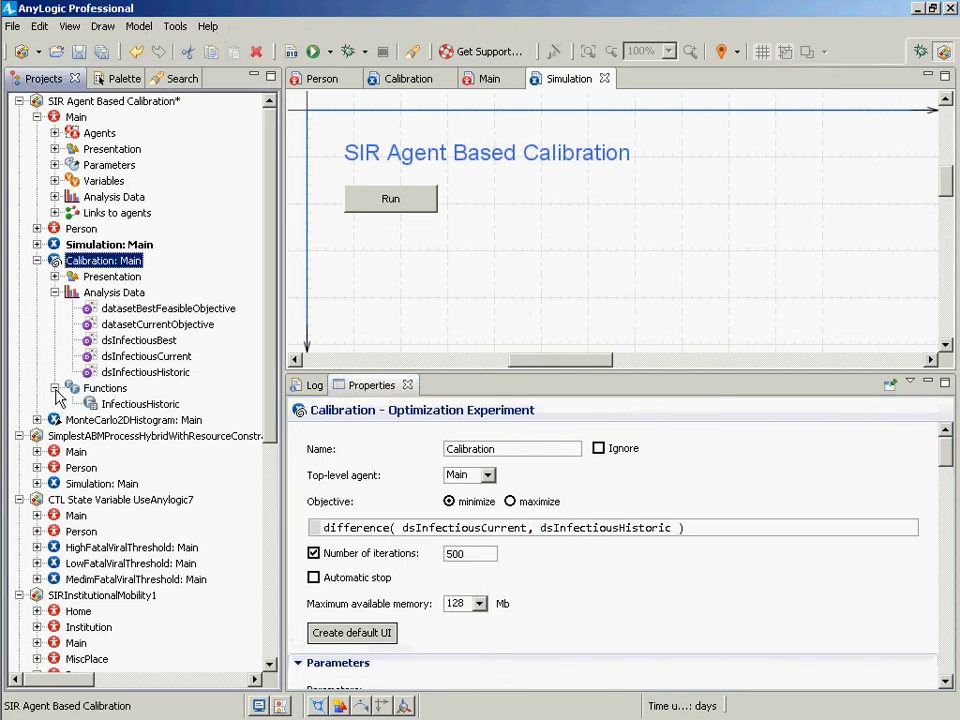
pyautogui.click(115, 403)
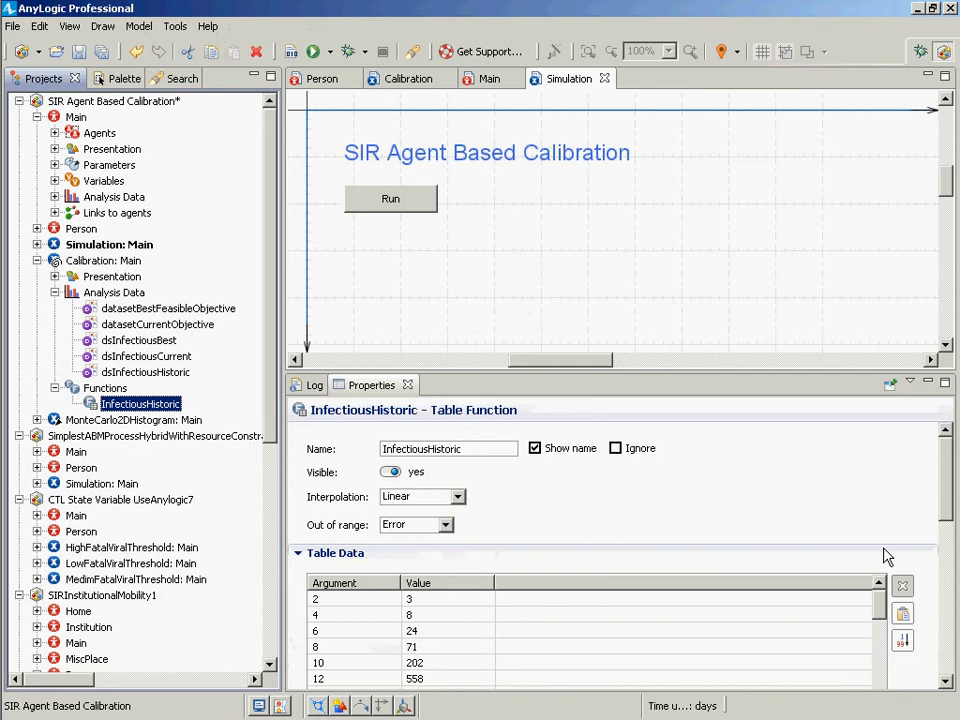
pyautogui.scroll(-10, 885, 555)
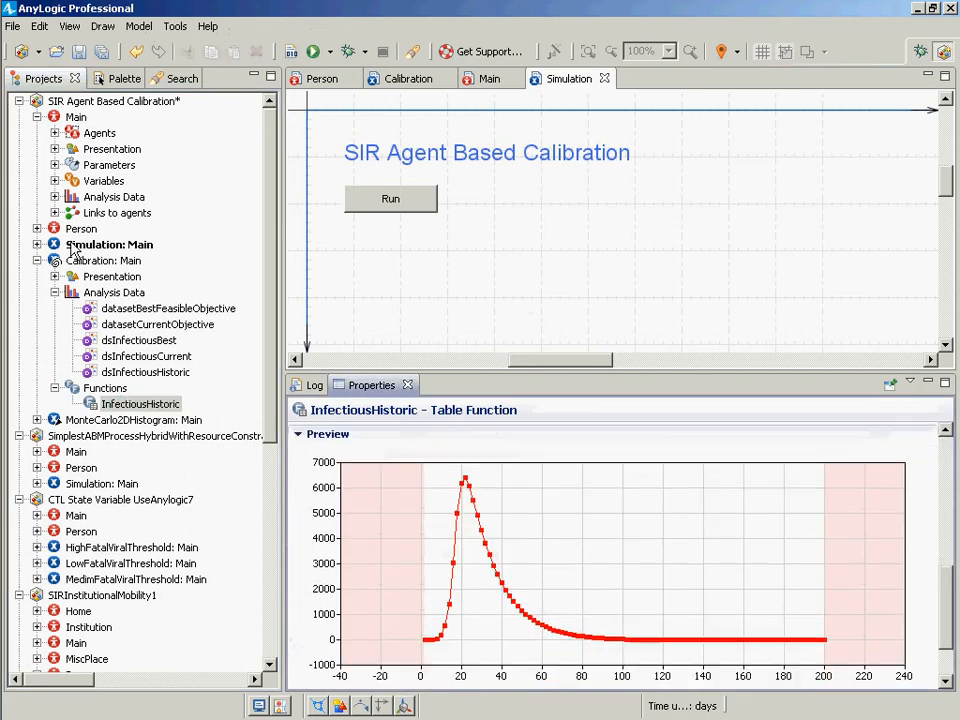
# Highlight the Calibration experiment's after-simulation-run code that fills dsInfectiousCurrent from root.InfectiousDS
pyautogui.click(87, 265)
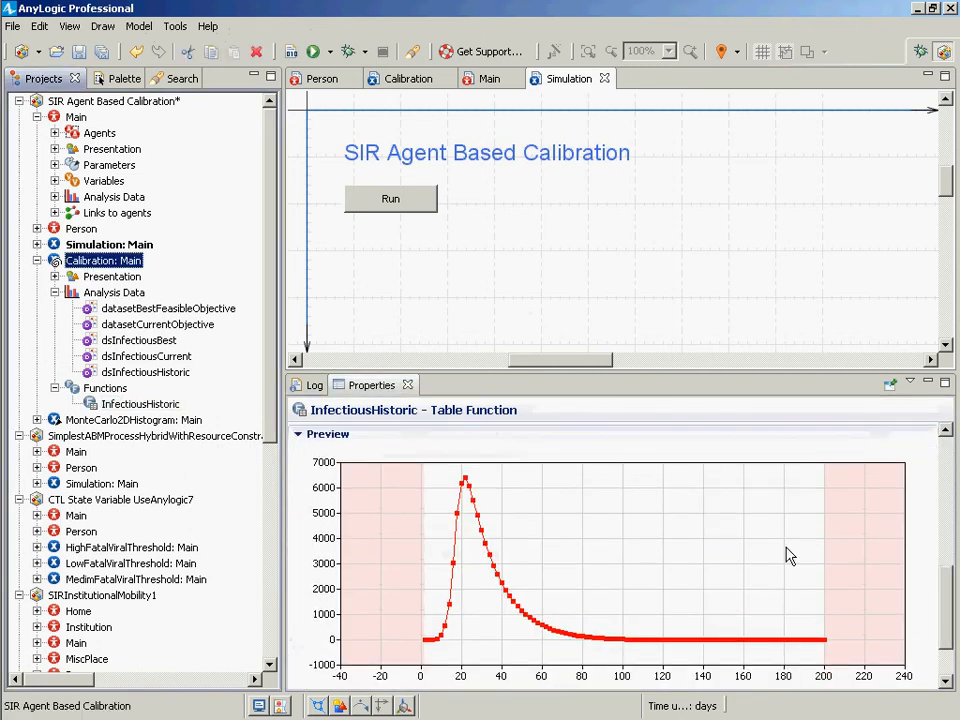
pyautogui.moveTo(950, 506); pyautogui.dragTo(945, 641)
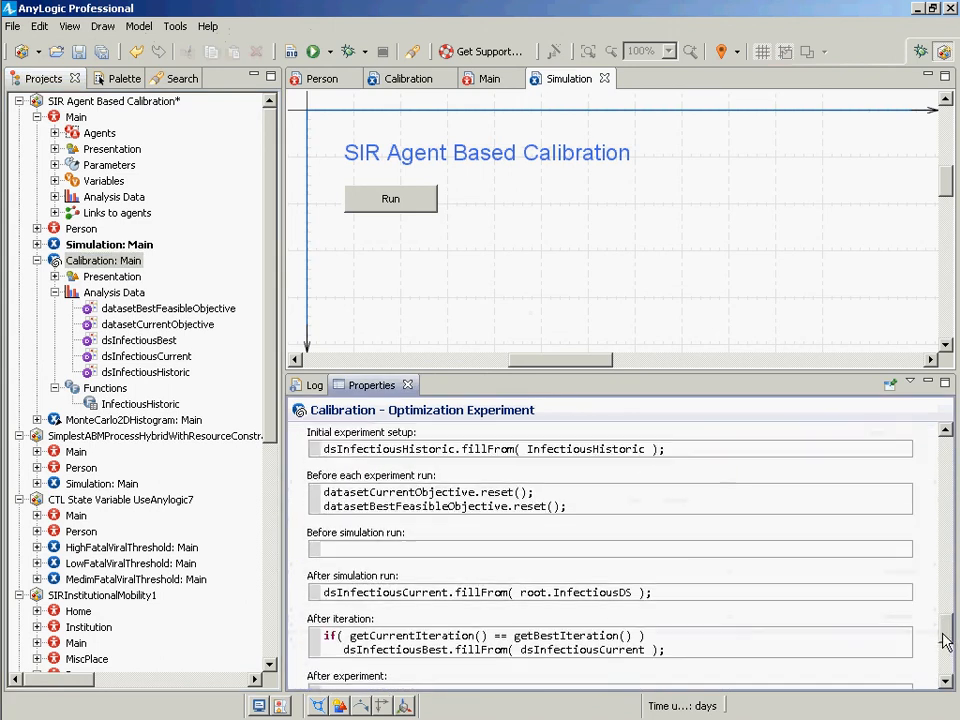
pyautogui.click(651, 593)
pyautogui.moveTo(655, 598); pyautogui.dragTo(322, 594)
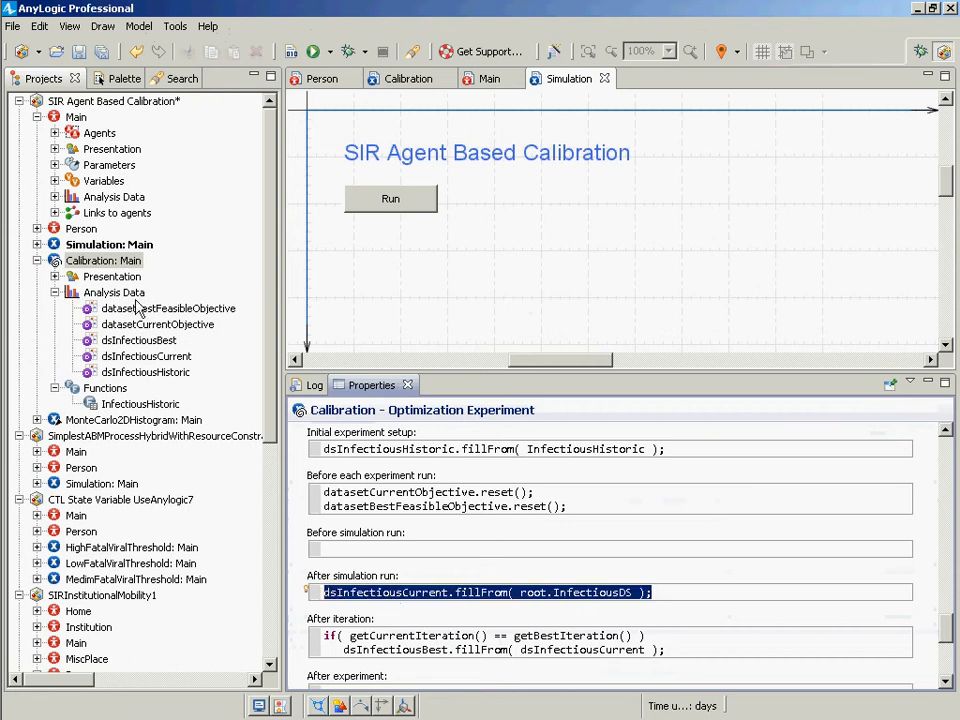
# Highlight the whole difference expression in the Calibration objective, and examine the experiment's after-iteration code that fills dsInfectiousBest
pyautogui.moveTo(948, 623); pyautogui.dragTo(953, 462)
pyautogui.moveTo(690, 476); pyautogui.dragTo(400, 510)
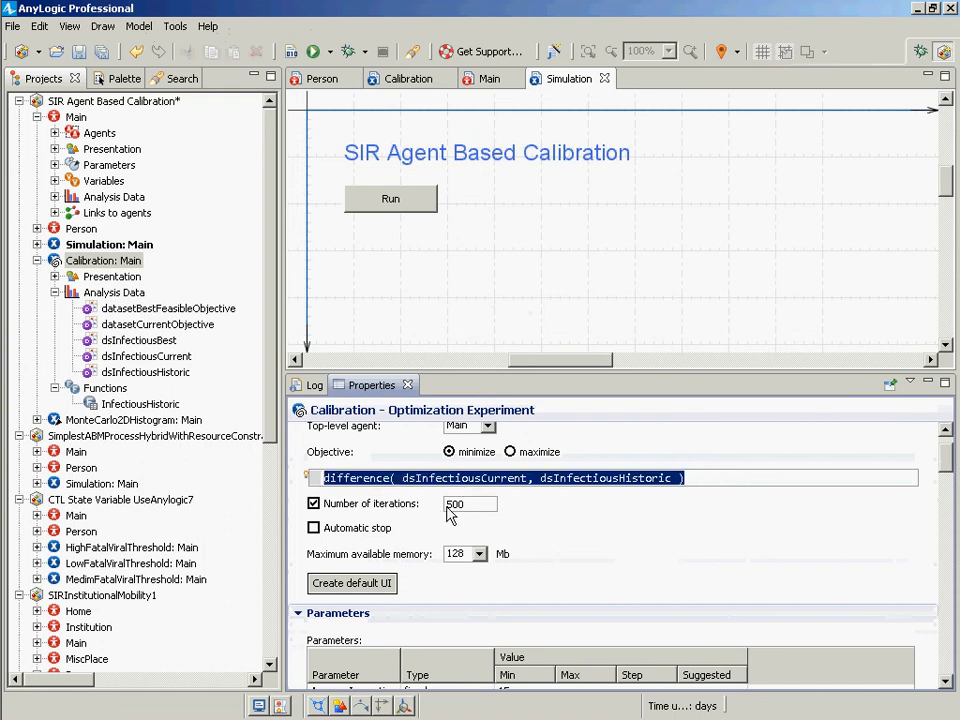
pyautogui.click(449, 504)
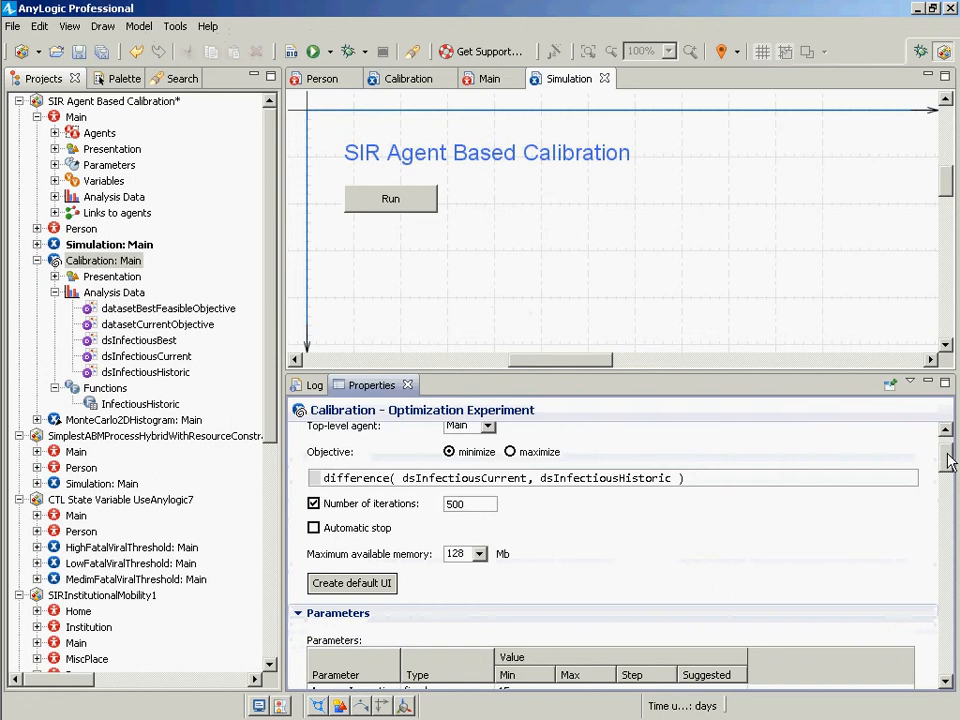
pyautogui.moveTo(945, 455); pyautogui.dragTo(935, 668)
pyautogui.scroll(10, 683, 580)
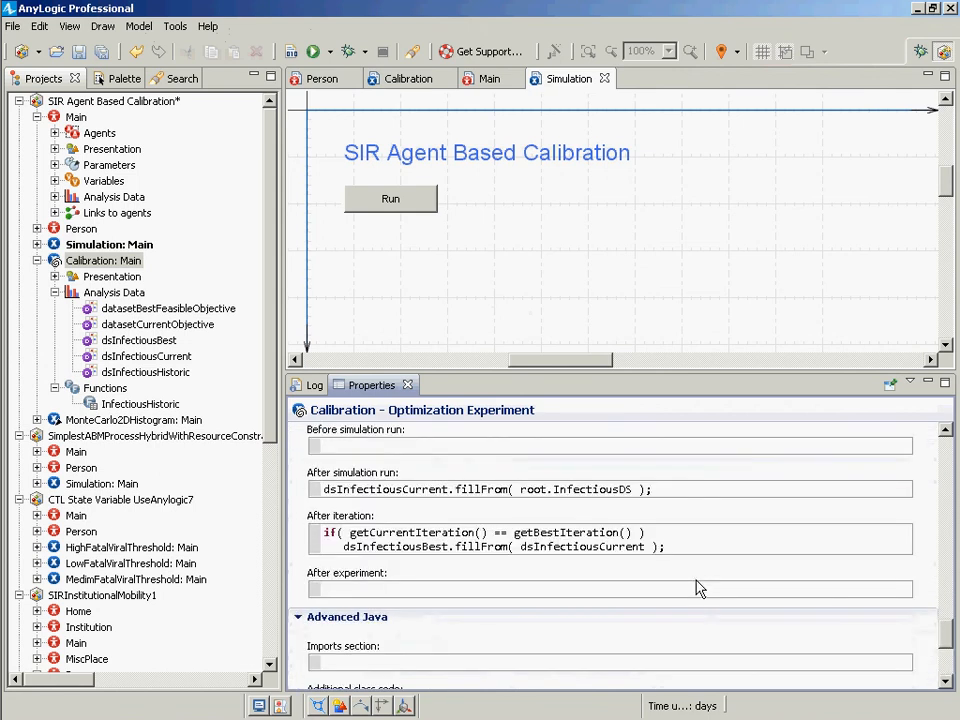
# Examine the Calibration experiment's replication settings and highlight the number of replications per iteration
pyautogui.scroll(5, 683, 580)
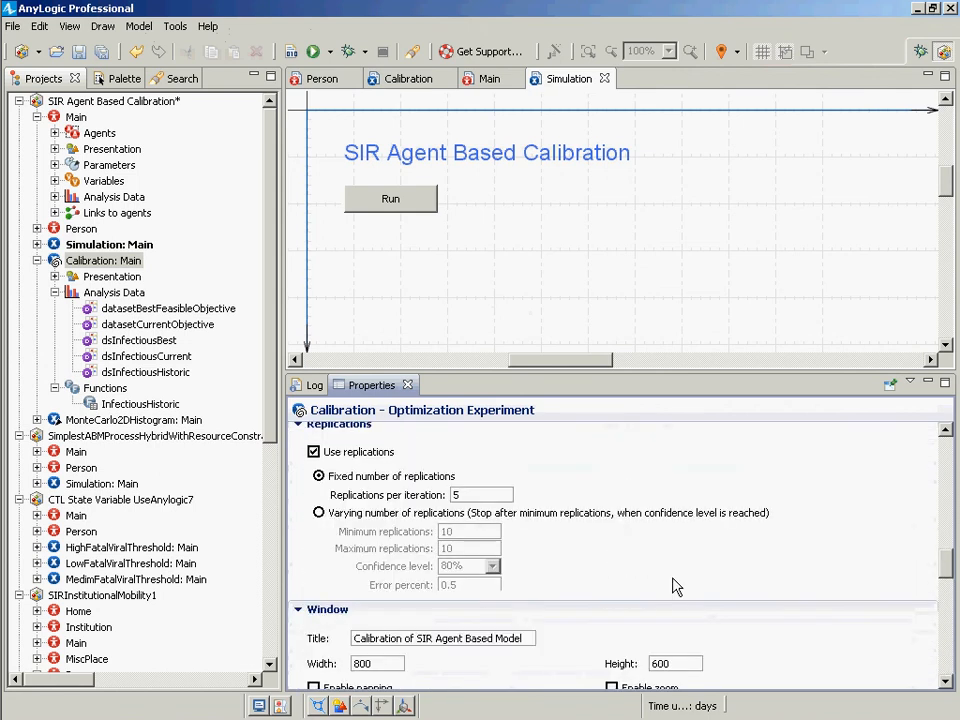
pyautogui.click(474, 498)
pyautogui.moveTo(474, 498); pyautogui.dragTo(407, 476)
pyautogui.write('353353')
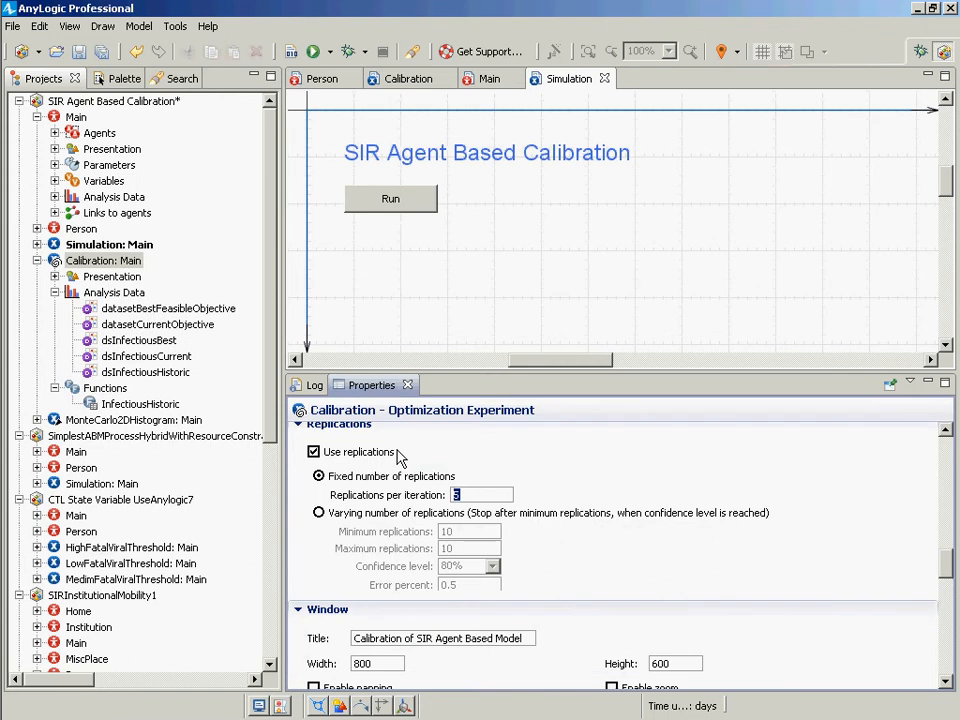
pyautogui.write('535')
# Append a copy of the difference expression to the Calibration experiment's objective, joined with a plus sign
pyautogui.click(138, 260)
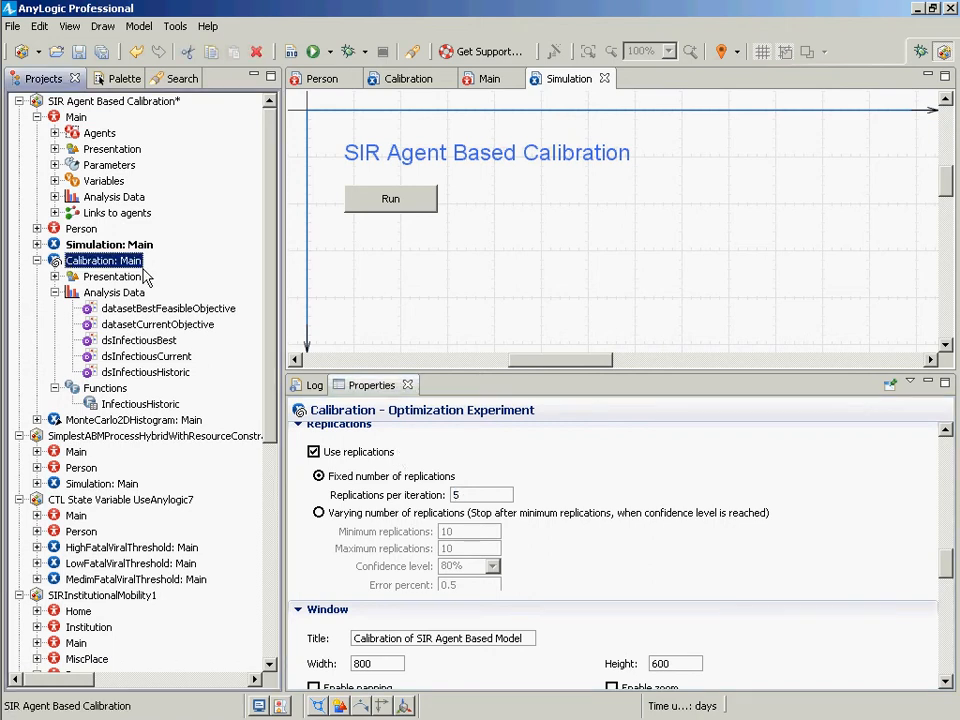
pyautogui.moveTo(945, 564); pyautogui.dragTo(936, 456)
pyautogui.click(729, 531)
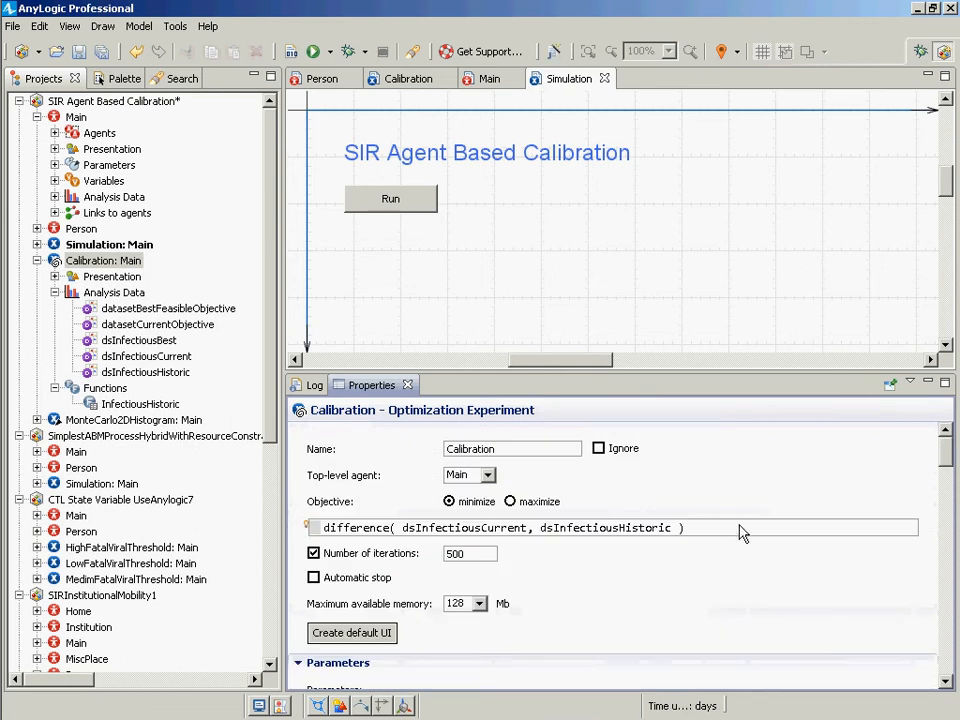
pyautogui.hotkey('ctrl', 'a')
pyautogui.hotkey('ctrl', 'c')
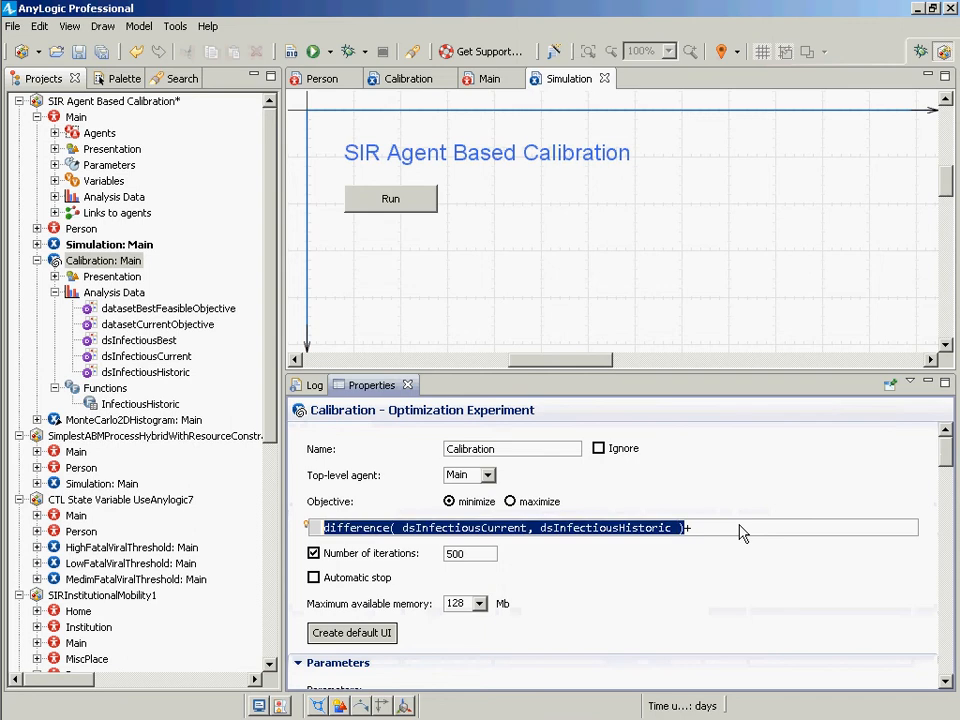
pyautogui.click(740, 532)
pyautogui.hotkey('ctrl', 'v')
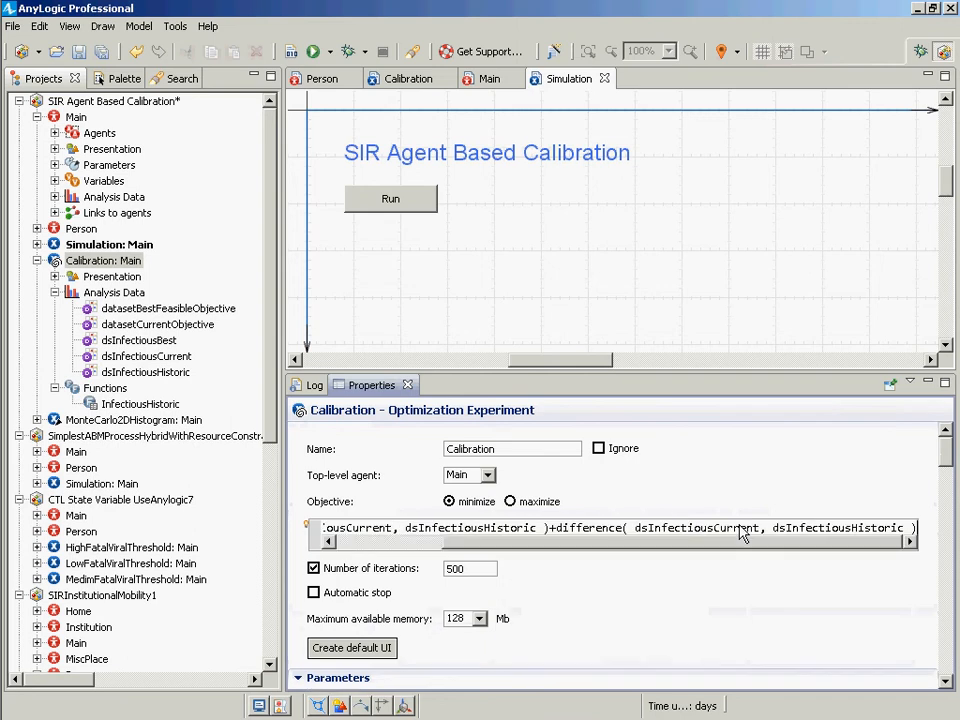
# Change the second difference term's arguments to dsInfectiousCurrent2 and dsInfectiousHistoric2, and move that term to its own line
pyautogui.write('1')
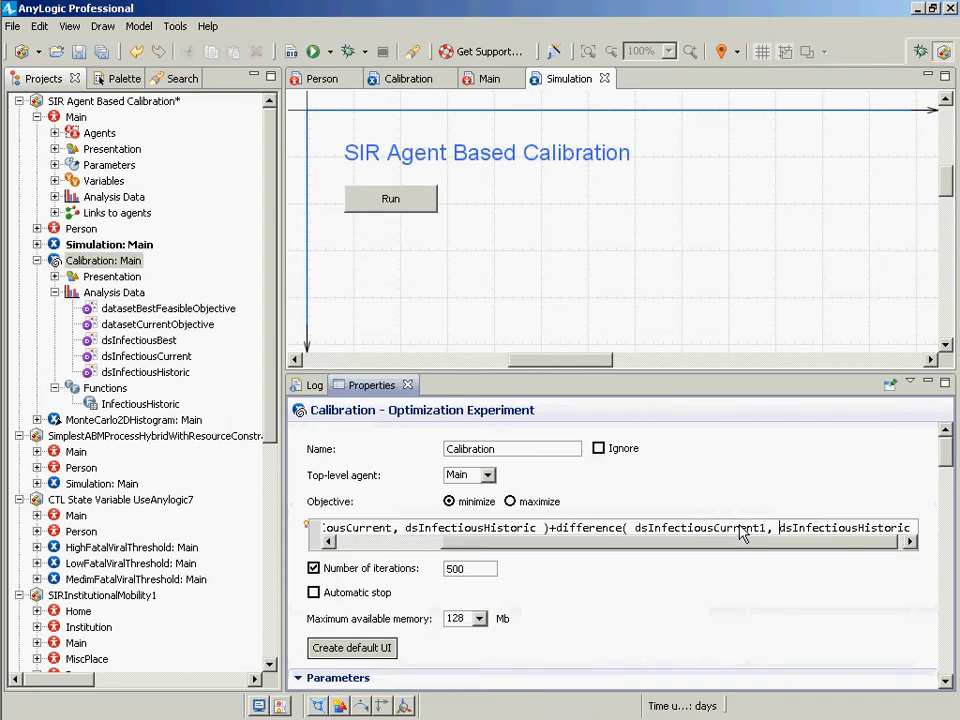
pyautogui.press('Left')
pyautogui.press('Left')
pyautogui.hotkey('shift', 'Left')
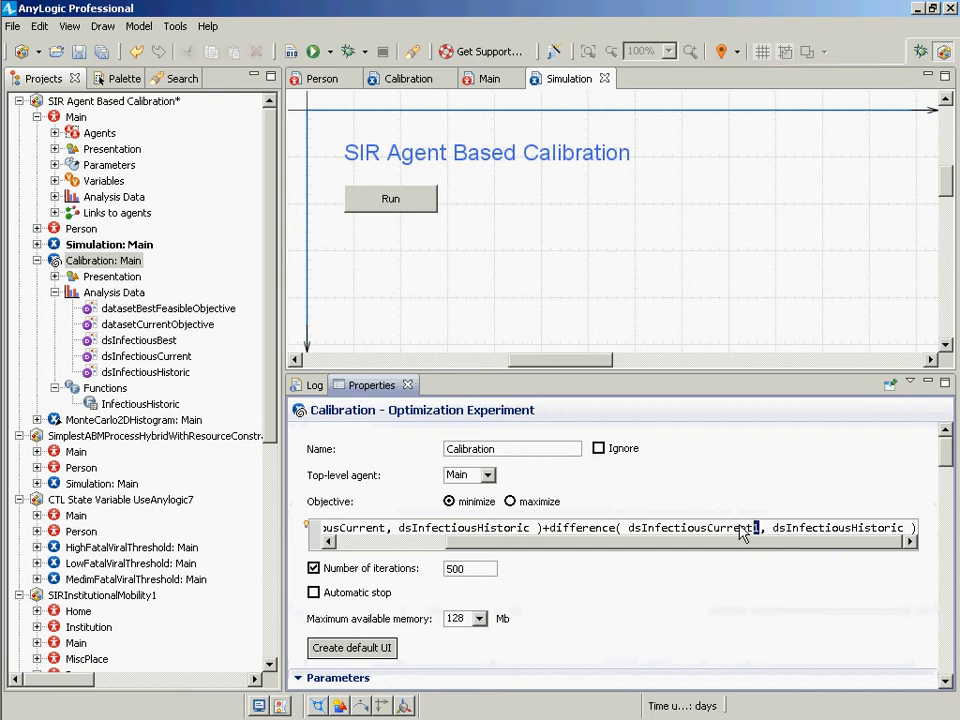
pyautogui.write('2')
pyautogui.write('2')
pyautogui.press('End')
pyautogui.hotkey('ctrl', 'Left')
pyautogui.hotkey('ctrl', 'Left')
pyautogui.hotkey('ctrl', 'Left')
pyautogui.hotkey('ctrl', 'Left')
pyautogui.hotkey('ctrl', 'Left')
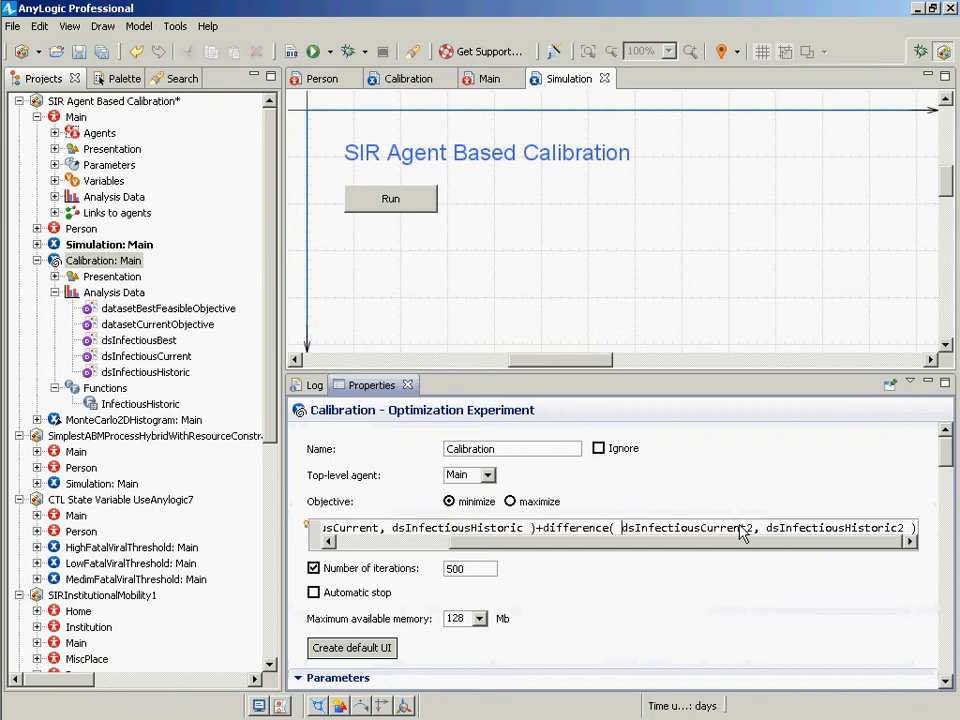
pyautogui.hotkey('ctrl', 'Right')
pyautogui.hotkey('ctrl', 'Right')
pyautogui.press('Return')
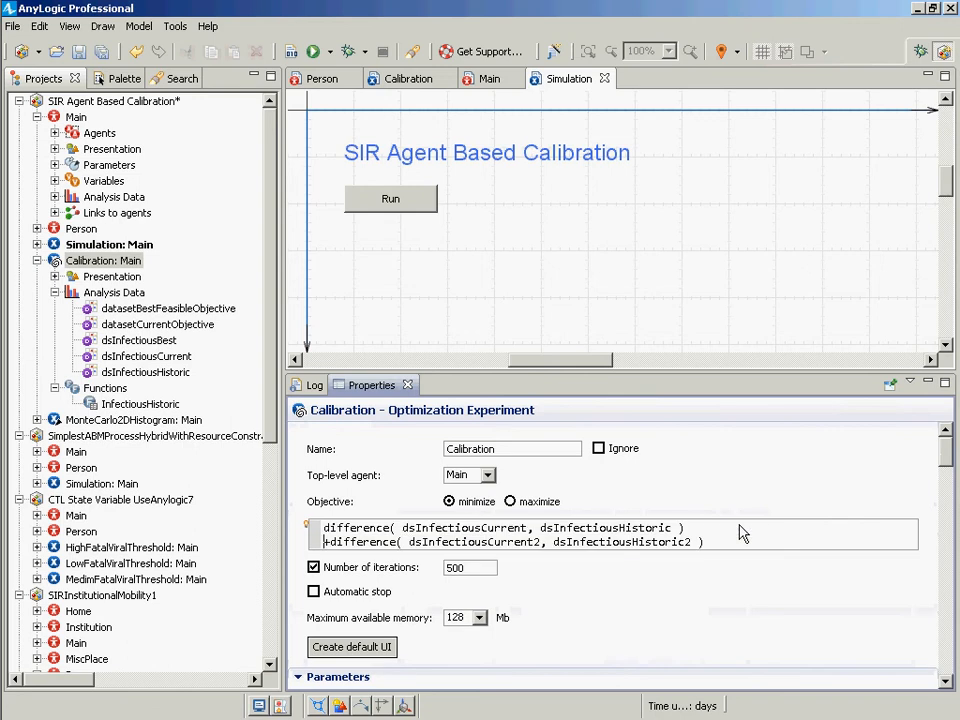
# Add a third plus-joined line to the objective by duplicating the second difference term
pyautogui.press('End')
pyautogui.press('Return')
pyautogui.write('+')
pyautogui.hotkey('shift', 'Up')
pyautogui.hotkey('ctrl', 'c')
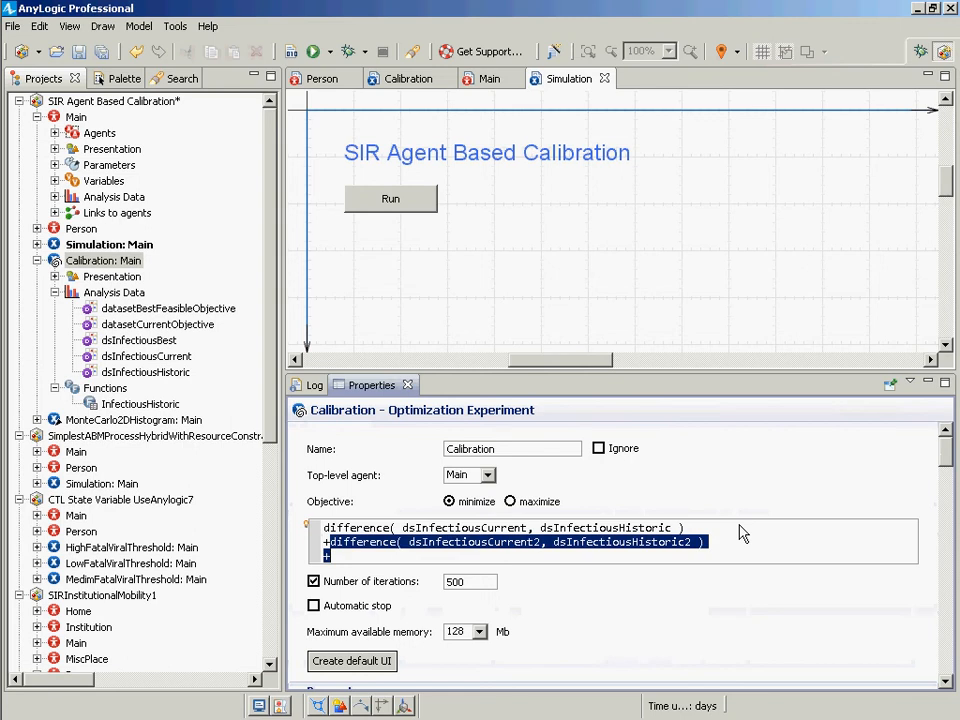
pyautogui.press('Home')
pyautogui.hotkey('shift', 'Down')
pyautogui.press('Right')
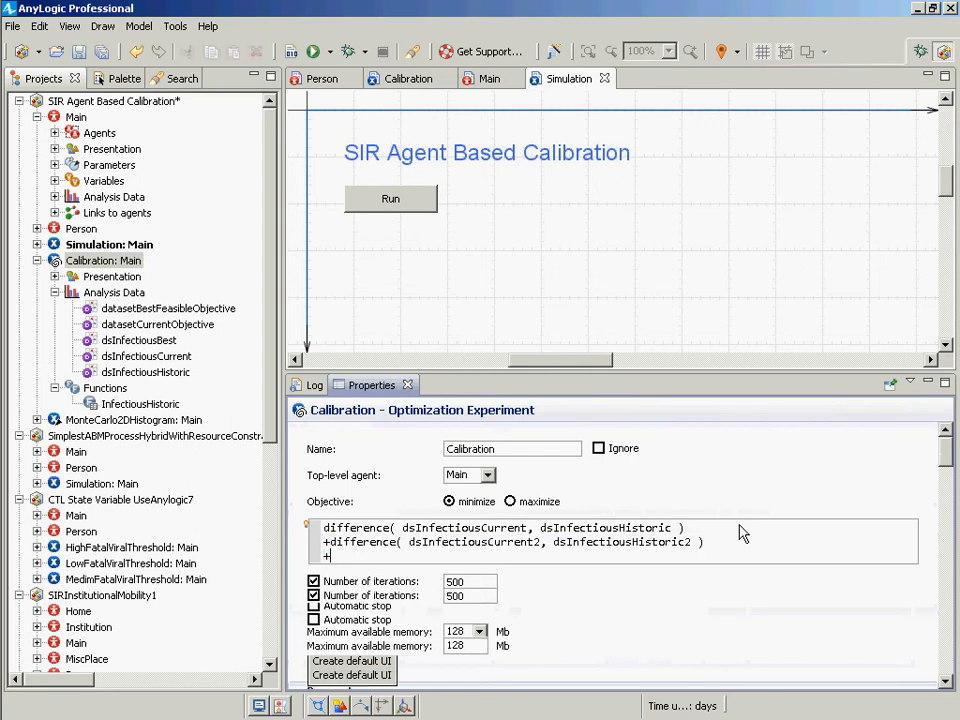
pyautogui.hotkey('ctrl', 'v')
# Change the third difference term's arguments to dsInfectiousCurrent3 and dsInfectiousHistoric3
pyautogui.press('Left')
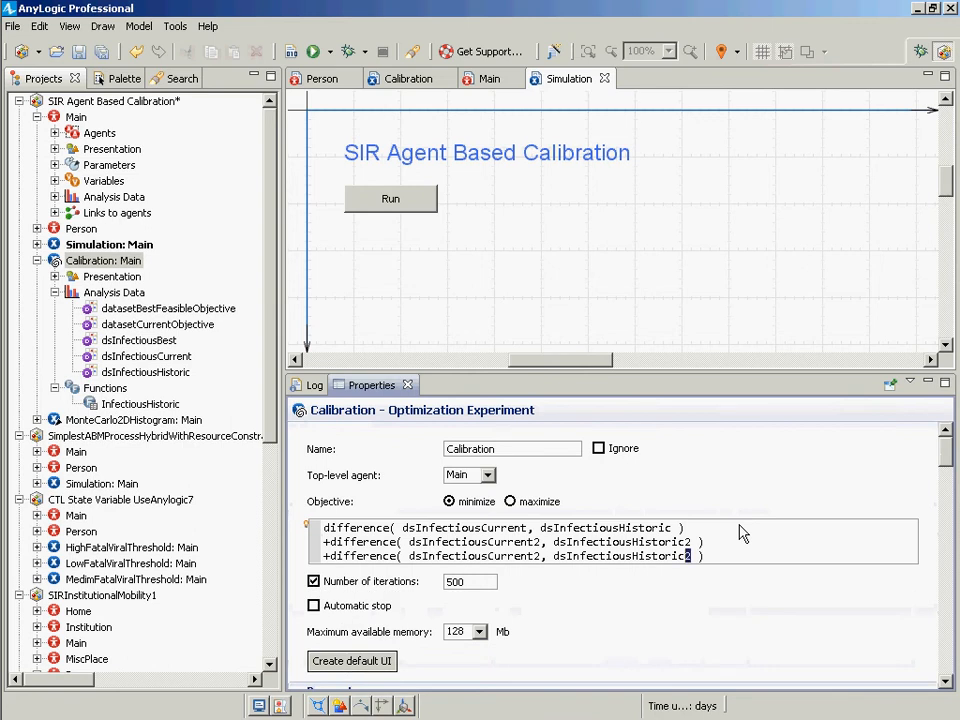
pyautogui.press('BackSpace')
pyautogui.write('3')
pyautogui.hotkey('ctrl', 'Left')
pyautogui.hotkey('ctrl', 'Left')
pyautogui.press('BackSpace')
pyautogui.write('3')
pyautogui.press('End')
# Add a fourth line to the objective by duplicating the third difference term
pyautogui.press('Return')
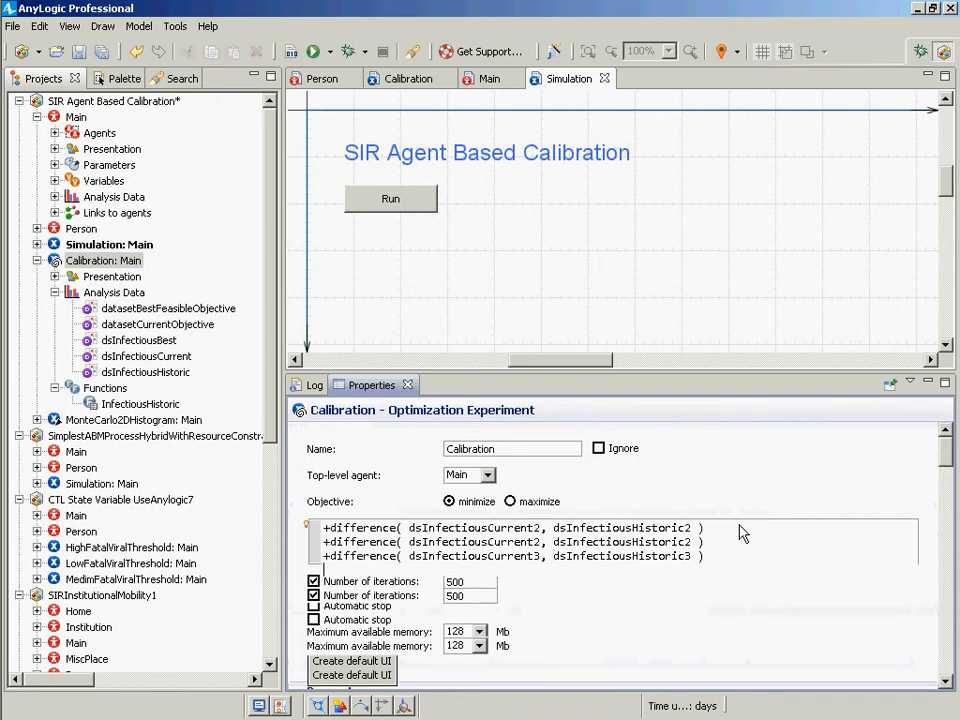
pyautogui.hotkey('shift', 'Up')
pyautogui.hotkey('ctrl', 'c')
pyautogui.press('Right')
pyautogui.hotkey('ctrl', 'v')
pyautogui.press('Up')
pyautogui.press('End')
pyautogui.press('Left')
pyautogui.press('Left')
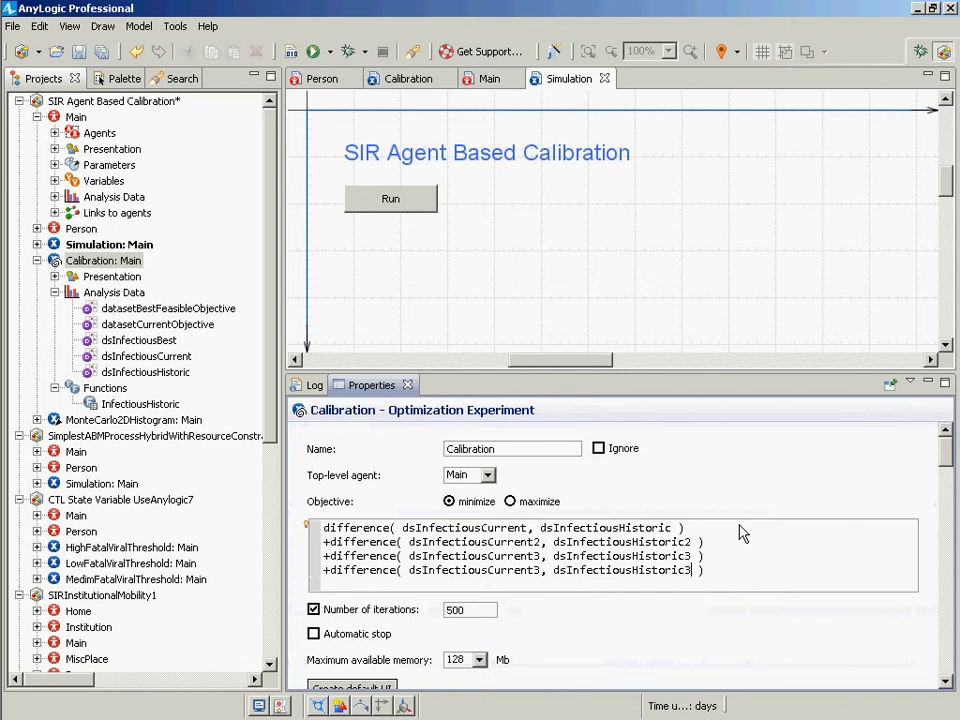
# Change the fourth difference term's arguments to dsInfectiousCurrent4 and dsInfectiousHistoric4
pyautogui.hotkey('shift', 'Left')
pyautogui.write('4')
pyautogui.press('Left')
pyautogui.press('Left')
pyautogui.press('Left')
pyautogui.press('Left')
pyautogui.press('Left')
pyautogui.press('Left')
pyautogui.press('Left')
pyautogui.press('Left')
pyautogui.press('Left')
pyautogui.press('Left')
pyautogui.press('Left')
pyautogui.press('Left')
pyautogui.press('Left')
pyautogui.press('Left')
pyautogui.press('Left')
pyautogui.press('Left')
pyautogui.press('Left')
pyautogui.press('Left')
pyautogui.press('Left')
pyautogui.press('Left')
pyautogui.hotkey('shift', 'Left')
pyautogui.write('4')
# Rename the first argument of the second difference term to dsIncidentCaseCountCurrent2
pyautogui.moveTo(421, 542); pyautogui.dragTo(494, 542)
pyautogui.write('NC')
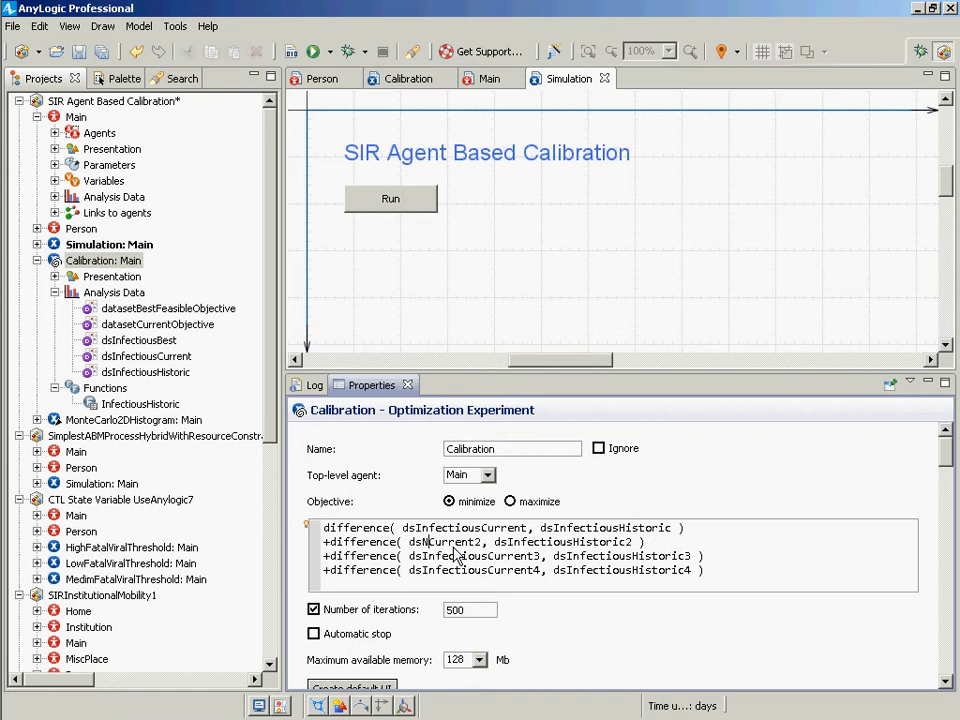
pyautogui.write('ewIn')
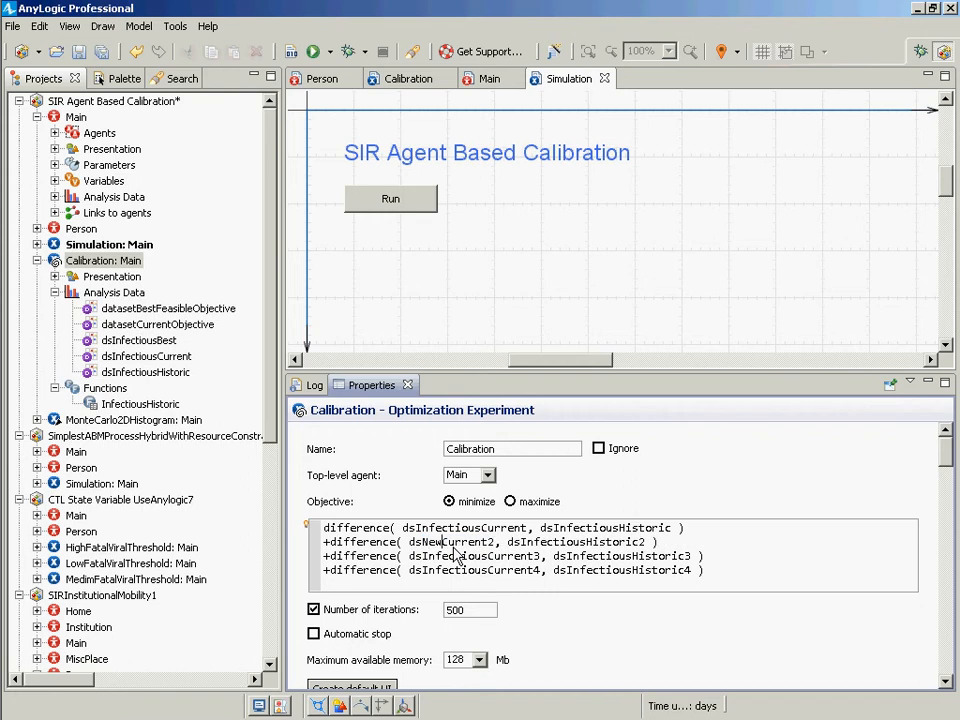
pyautogui.write('c')
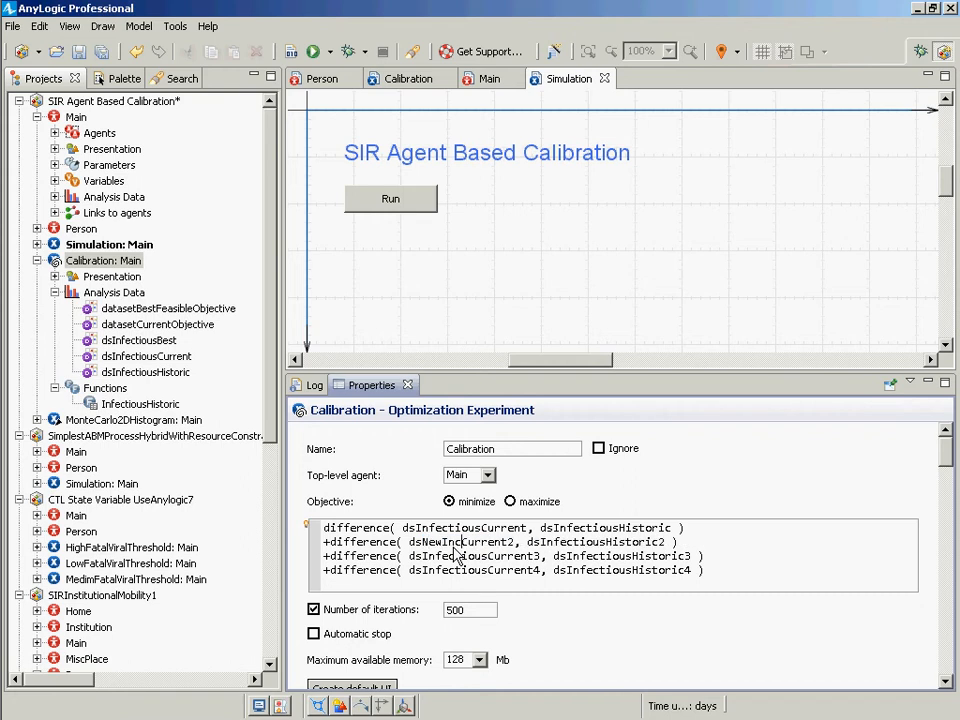
pyautogui.write('iden')
pyautogui.press('BackSpace')
pyautogui.press('BackSpace')
pyautogui.press('BackSpace')
pyautogui.press('BackSpace')
pyautogui.press('BackSpace')
pyautogui.press('BackSpace')
pyautogui.press('BackSpace')
pyautogui.press('BackSpace')
pyautogui.press('BackSpace')
pyautogui.press('BackSpace')
pyautogui.write('Inc')
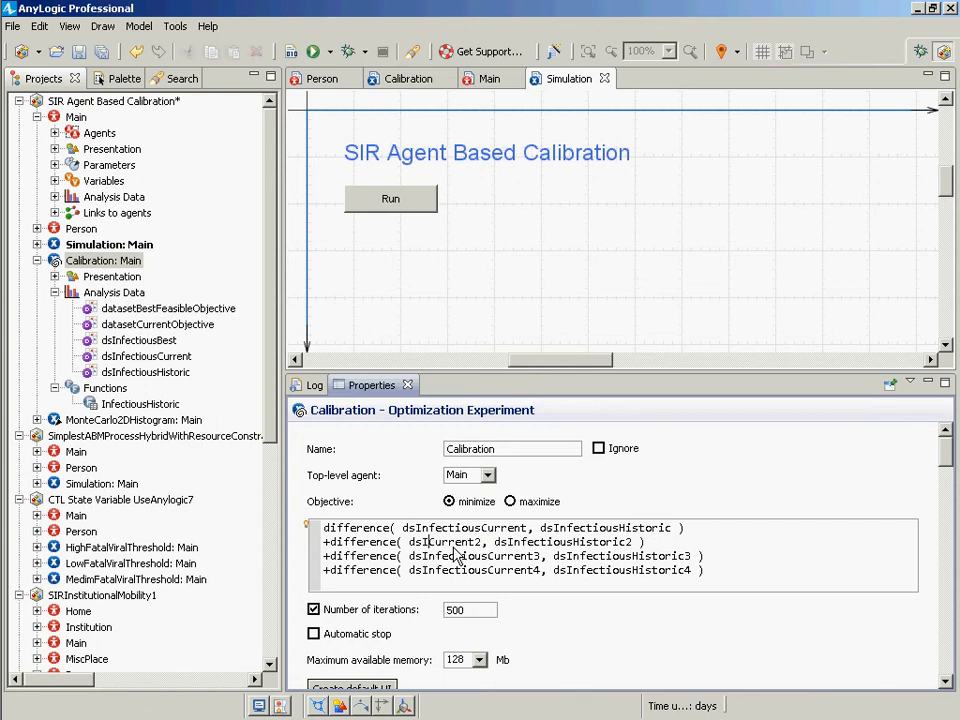
pyautogui.write('identCase')
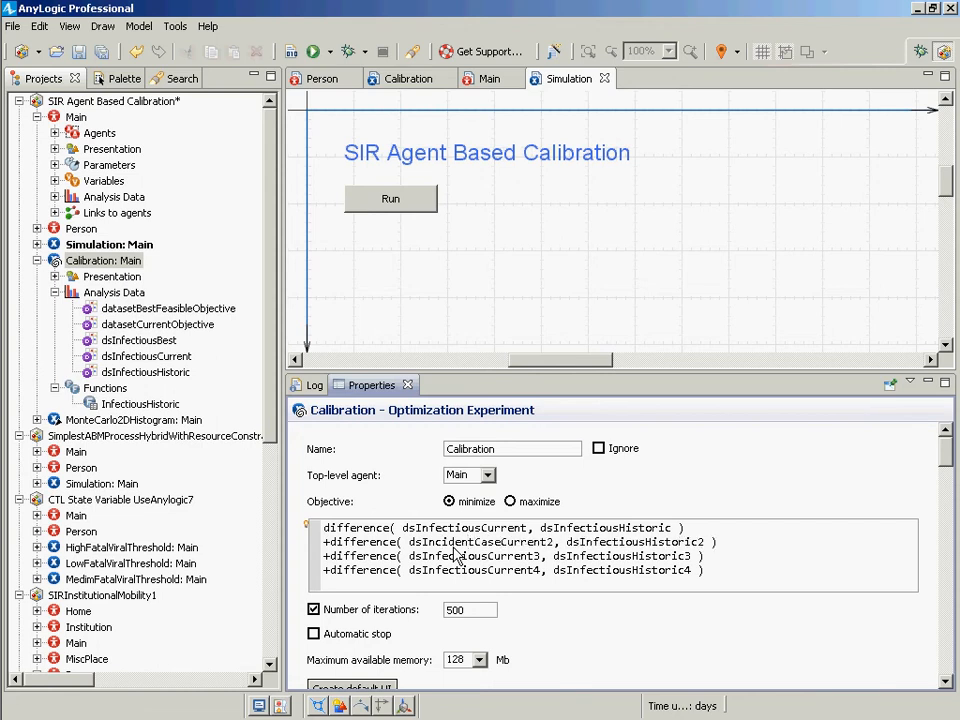
pyautogui.write('Count')
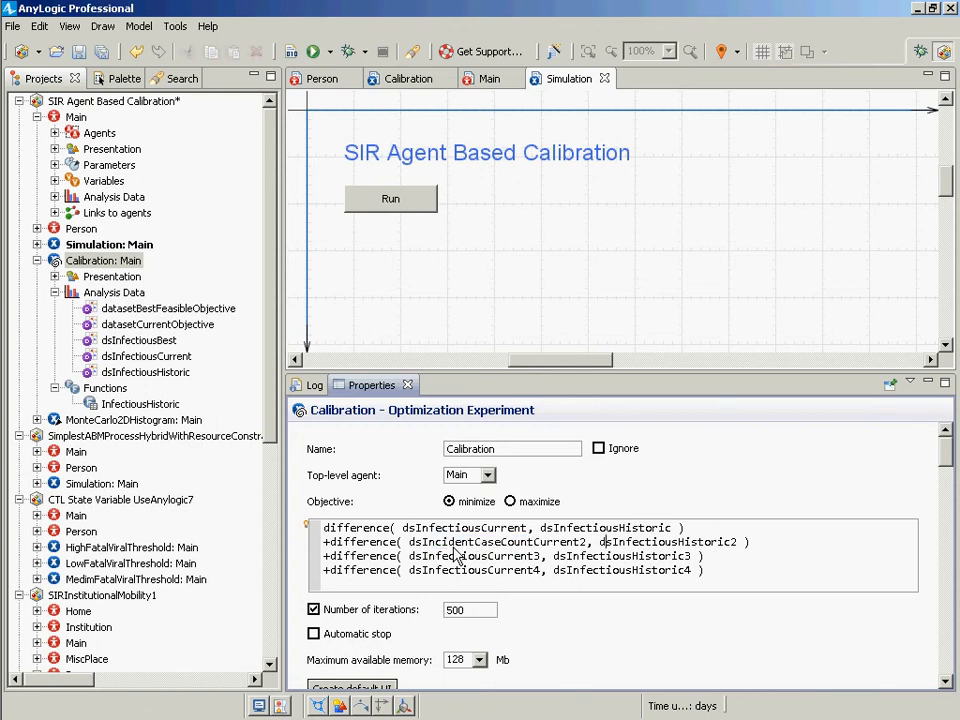
# Rename the second argument of the second difference term to dsIncidentCaseCountHistoric2
pyautogui.press('Right')
pyautogui.hotkey('shift', 'Right')
pyautogui.hotkey('shift', 'Right')
pyautogui.hotkey('shift', 'Right')
pyautogui.hotkey('shift', 'Right')
pyautogui.hotkey('shift', 'Right')
pyautogui.hotkey('shift', 'Right')
pyautogui.hotkey('shift', 'Right')
pyautogui.hotkey('shift', 'Right')
pyautogui.hotkey('shift', 'Right')
pyautogui.hotkey('shift', 'Right')
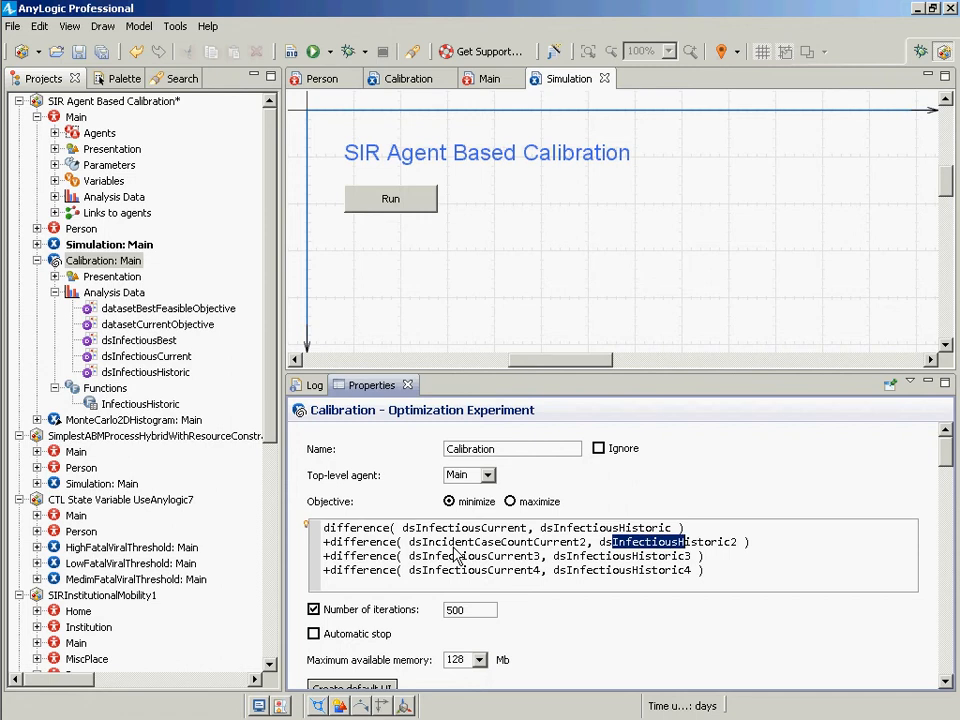
pyautogui.hotkey('ctrl', 'v')
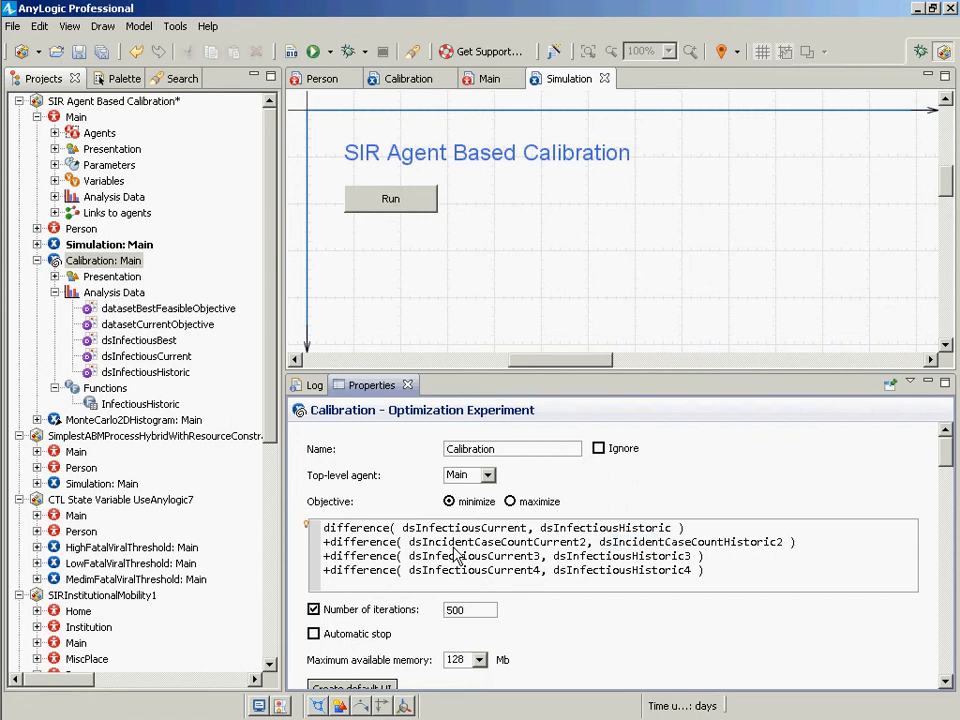
# Rename the first argument of the third difference term to dsNewDeathsCurrent3
pyautogui.press('Home')
pyautogui.hotkey('ctrl', 'Right')
pyautogui.hotkey('ctrl', 'Right')
pyautogui.hotkey('ctrl', 'Right')
pyautogui.hotkey('shift', 'Right')
pyautogui.hotkey('shift', 'Right')
pyautogui.hotkey('shift', 'Right')
pyautogui.hotkey('shift', 'Right')
pyautogui.hotkey('shift', 'Right')
pyautogui.hotkey('shift', 'Right')
pyautogui.hotkey('shift', 'Right')
pyautogui.hotkey('shift', 'Right')
pyautogui.hotkey('shift', 'Right')
pyautogui.hotkey('shift', 'Right')
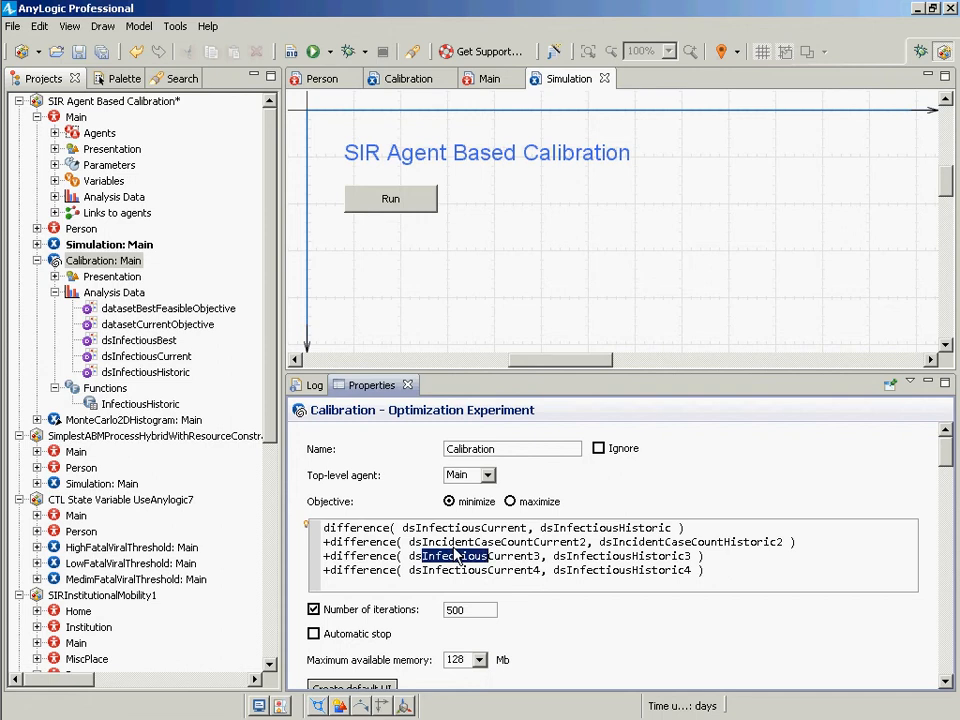
pyautogui.write('Death')
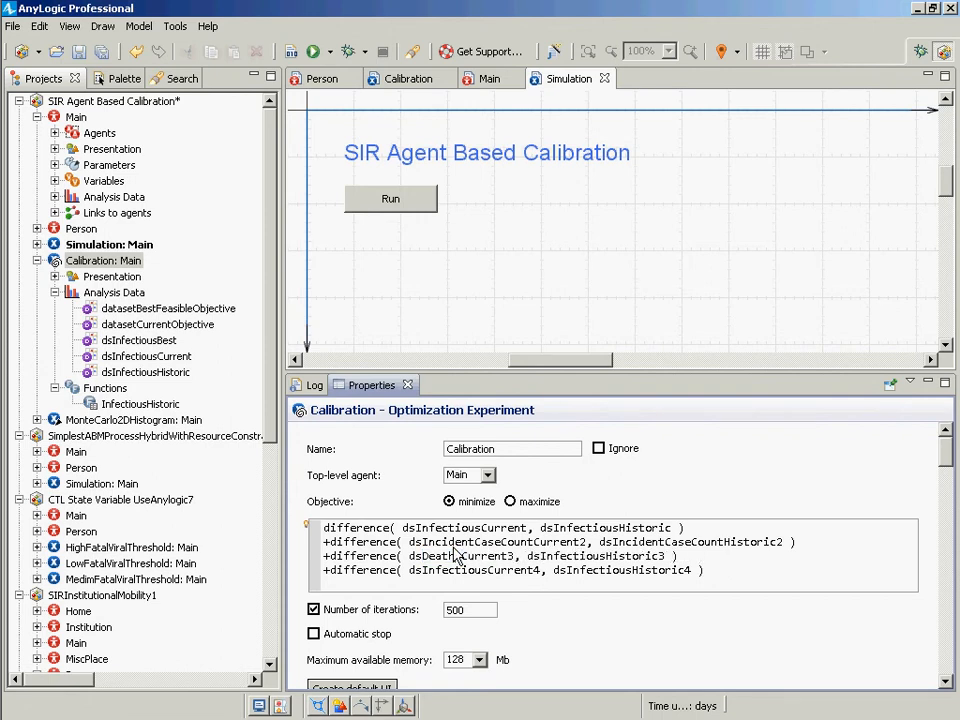
pyautogui.hotkey('ctrl', 'space')
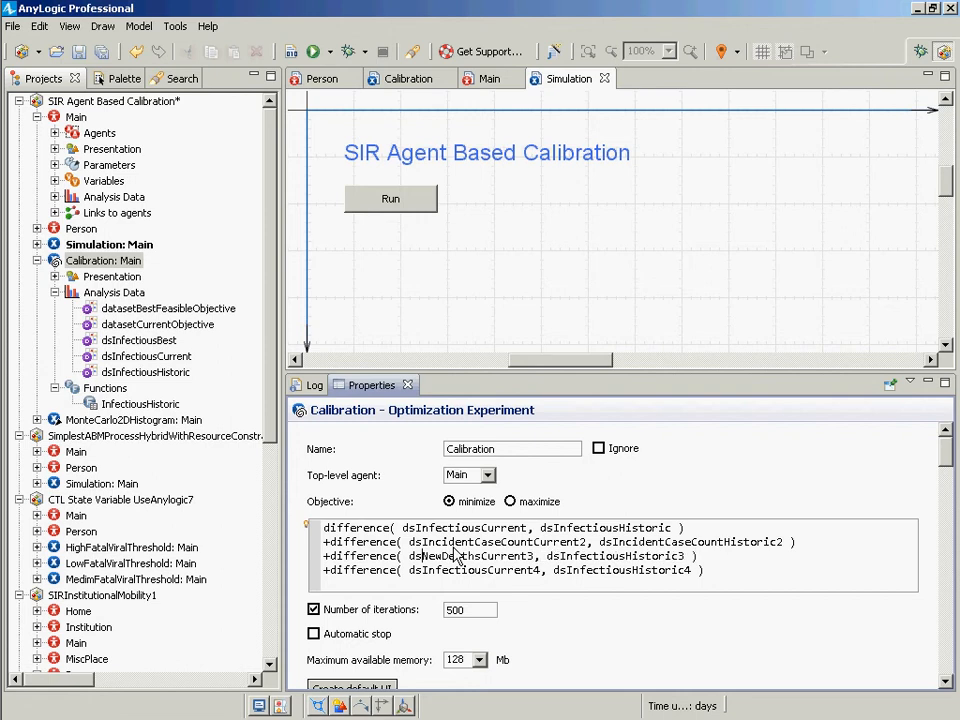
# Rename the second argument of the third difference term to dsNewDeathsHistoric3
pyautogui.press('Right')
pyautogui.press('Right')
pyautogui.press('Right')
pyautogui.press('Right')
pyautogui.press('Right')
pyautogui.press('Right')
pyautogui.hotkey('shift', 'Right')
pyautogui.hotkey('shift', 'Right')
pyautogui.hotkey('shift', 'Right')
pyautogui.hotkey('shift', 'Right')
pyautogui.hotkey('shift', 'Right')
pyautogui.hotkey('shift', 'Right')
pyautogui.hotkey('shift', 'Right')
pyautogui.hotkey('shift', 'Right')
pyautogui.hotkey('shift', 'Right')
pyautogui.hotkey('shift', 'Right')
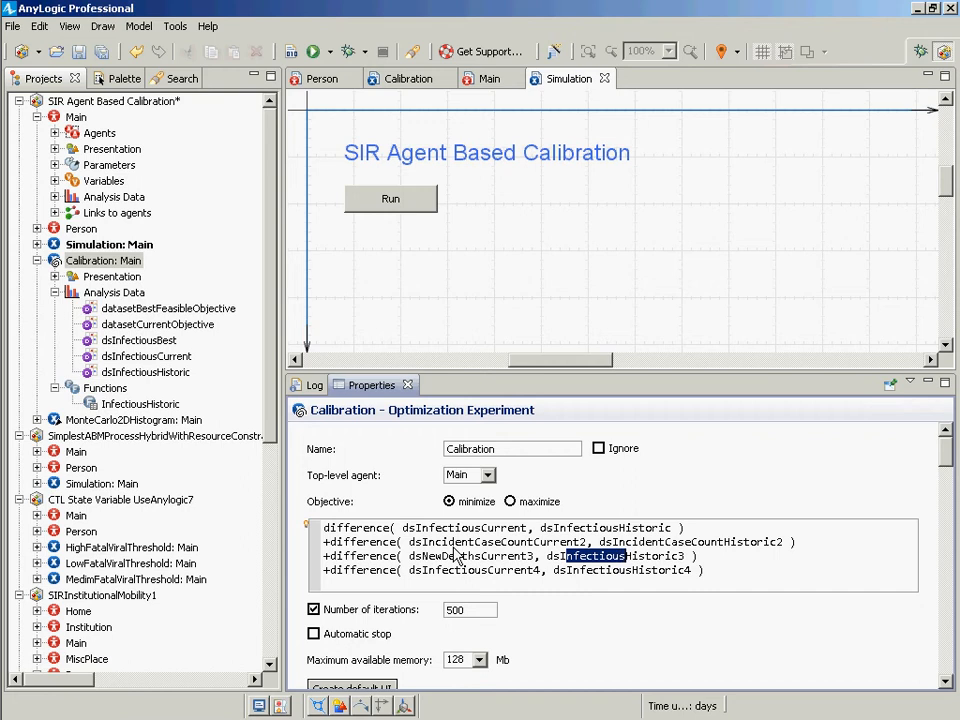
pyautogui.write('NewDeaths')
# Delete the three added difference terms from the objective, keeping only difference( dsInfectiousCurrent, dsInfectiousHistoric )
pyautogui.press('Down')
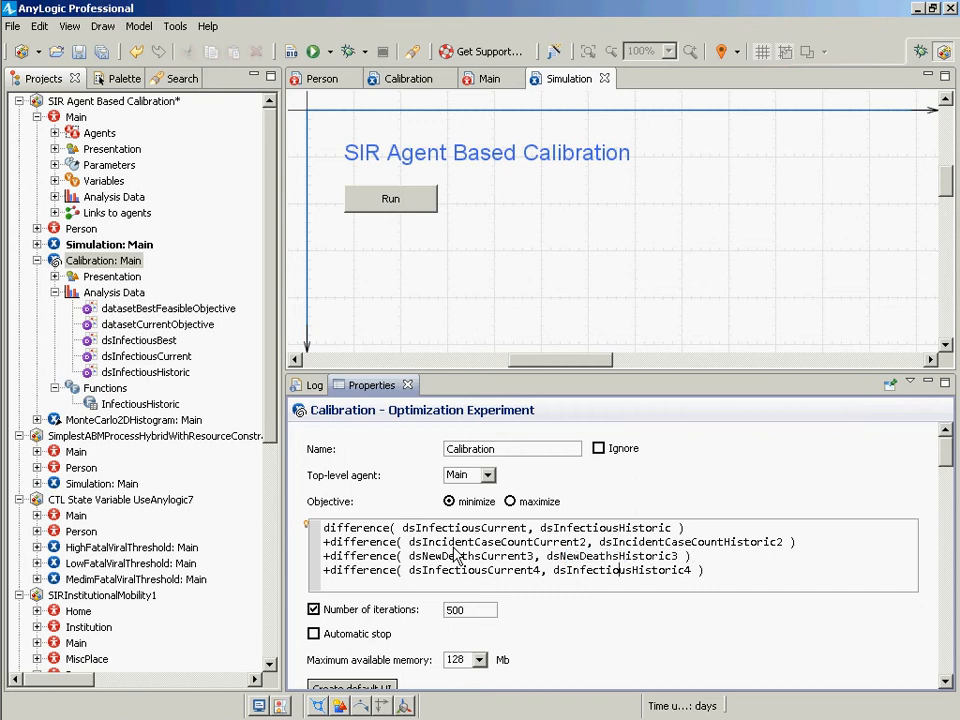
pyautogui.press('End')
pyautogui.hotkey('shift', 'Home')
pyautogui.press('Delete')
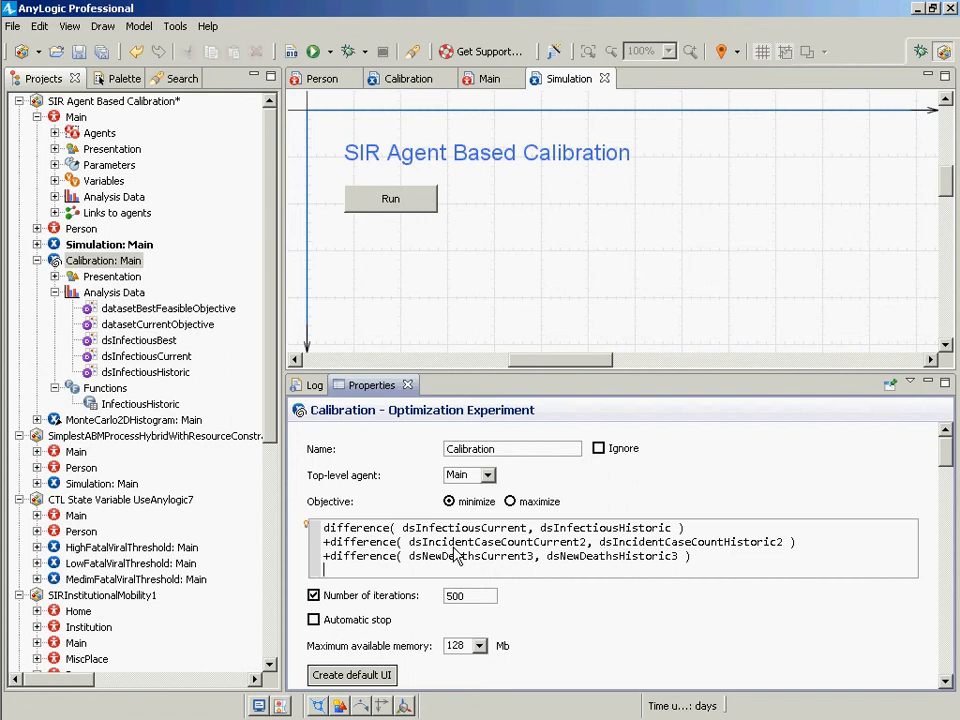
pyautogui.hotkey('shift', 'Up')
pyautogui.hotkey('shift', 'Up')
pyautogui.press('Delete')
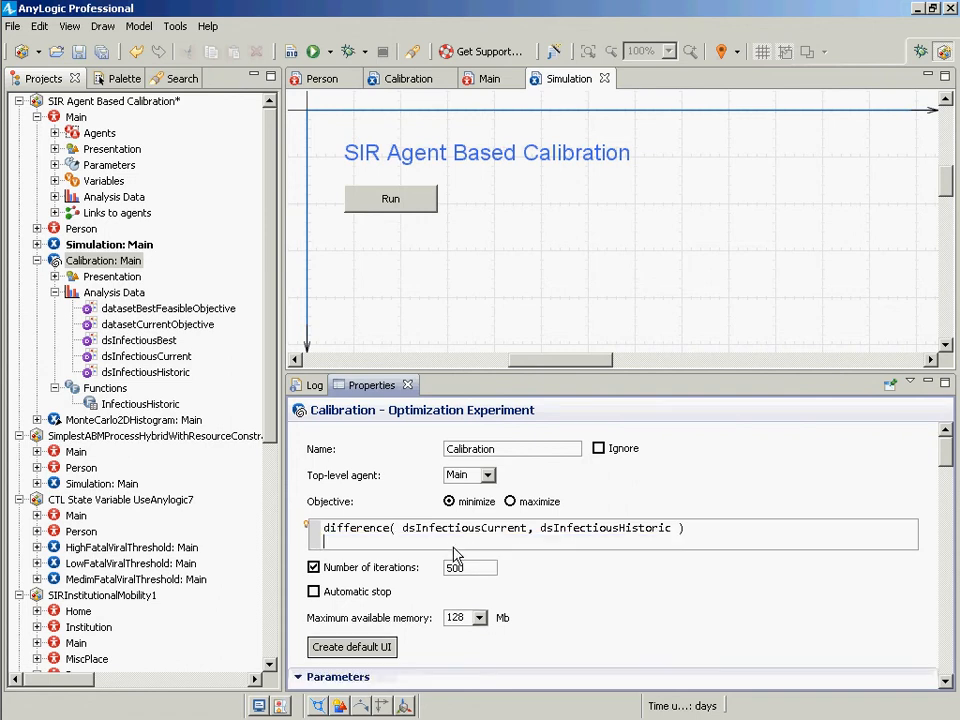
pyautogui.press('BackSpace')
# Look up the code-completion suggestions and documentation for the difference function in the Calibration objective
pyautogui.hotkey('ctrl', 'Left')
pyautogui.hotkey('ctrl', 'Left')
pyautogui.hotkey('ctrl', 'Left')
pyautogui.hotkey('ctrl', 'Left')
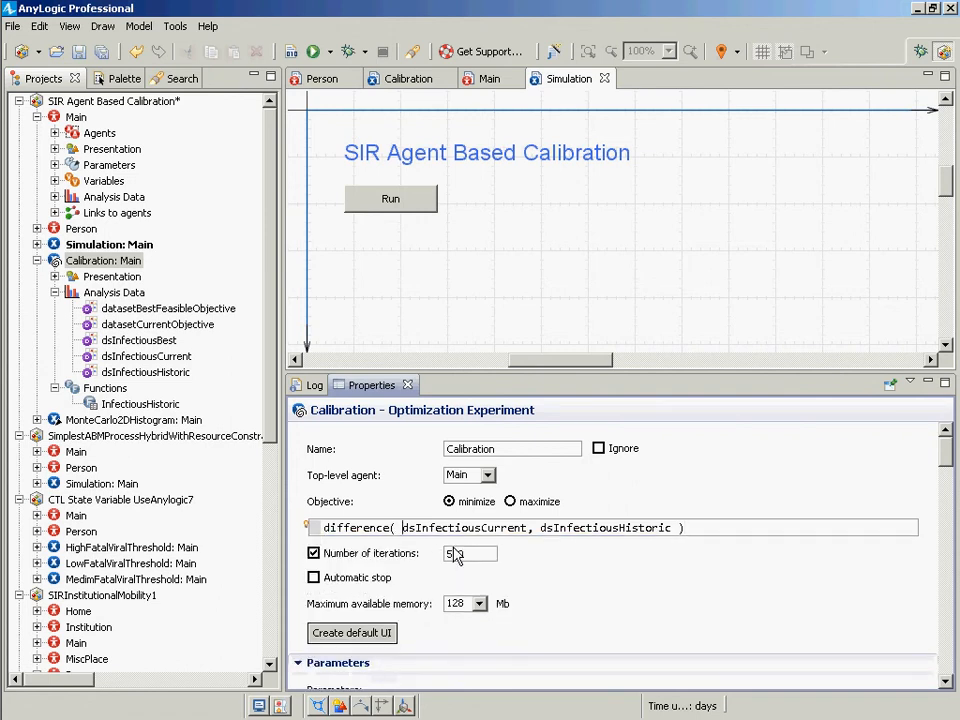
pyautogui.hotkey('ctrl', 'Left')
pyautogui.hotkey('ctrl', 'space')
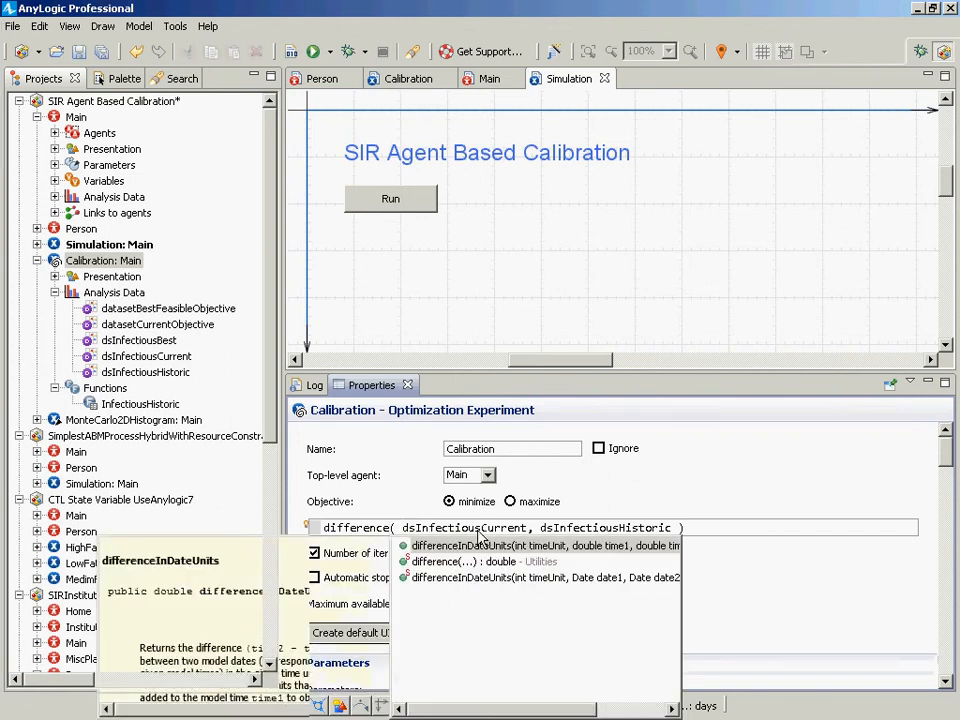
pyautogui.press('Escape')
# Highlight dsInfectiousHistoric and dsInfectiousCurrent in the objective, and check the code-completion suggestions for difference once more
pyautogui.moveTo(537, 530); pyautogui.dragTo(671, 531)
pyautogui.moveTo(522, 530); pyautogui.dragTo(405, 535)
pyautogui.click(390, 537)
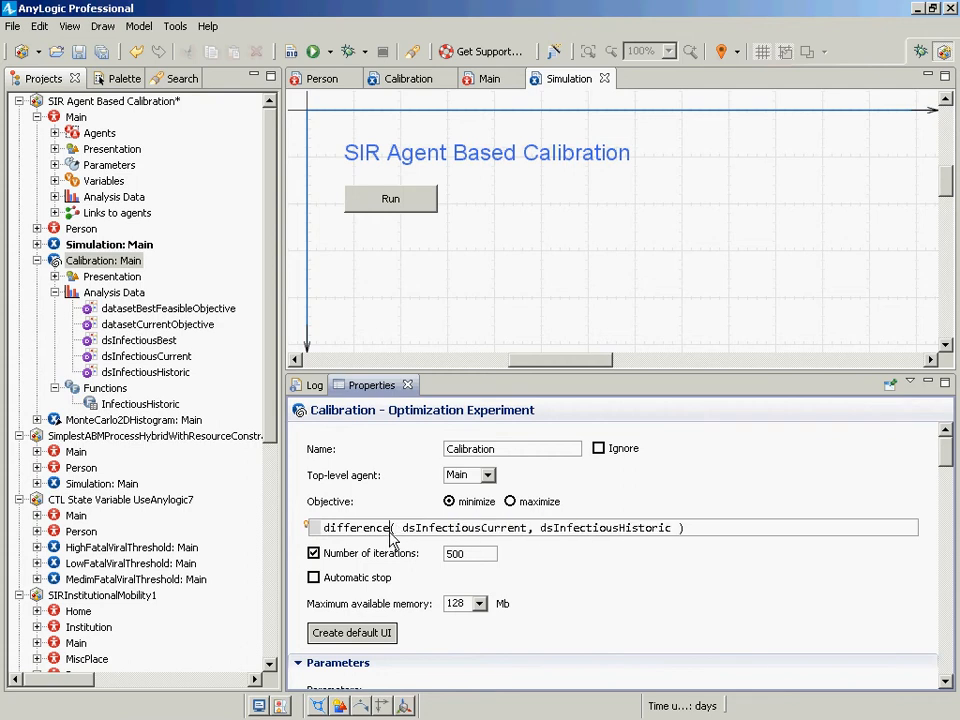
pyautogui.hotkey('ctrl', 'space')
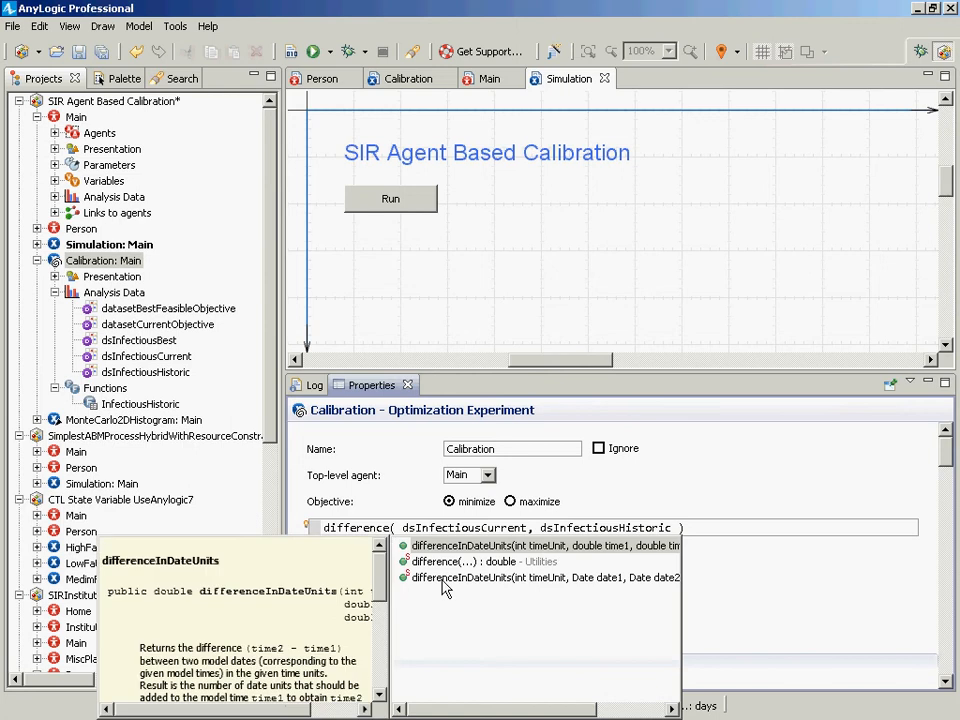
pyautogui.press('Escape')
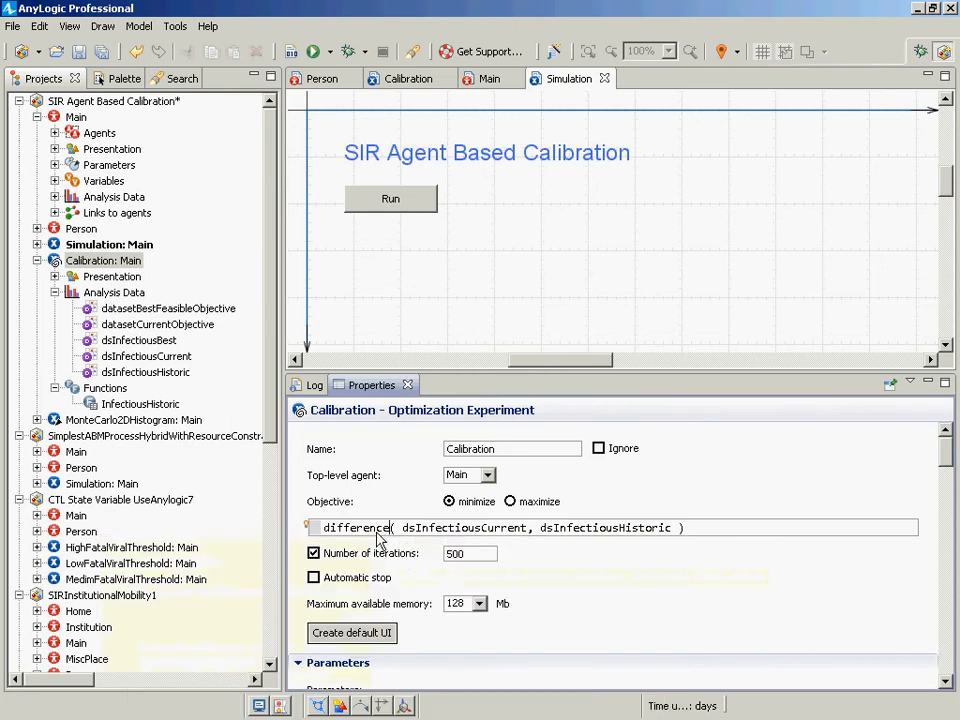
# Try prefixing the difference function in the Calibration objective with my, and restore the name difference
pyautogui.click(380, 537)
pyautogui.press('Home')
pyautogui.write('myD')
pyautogui.press('Delete')
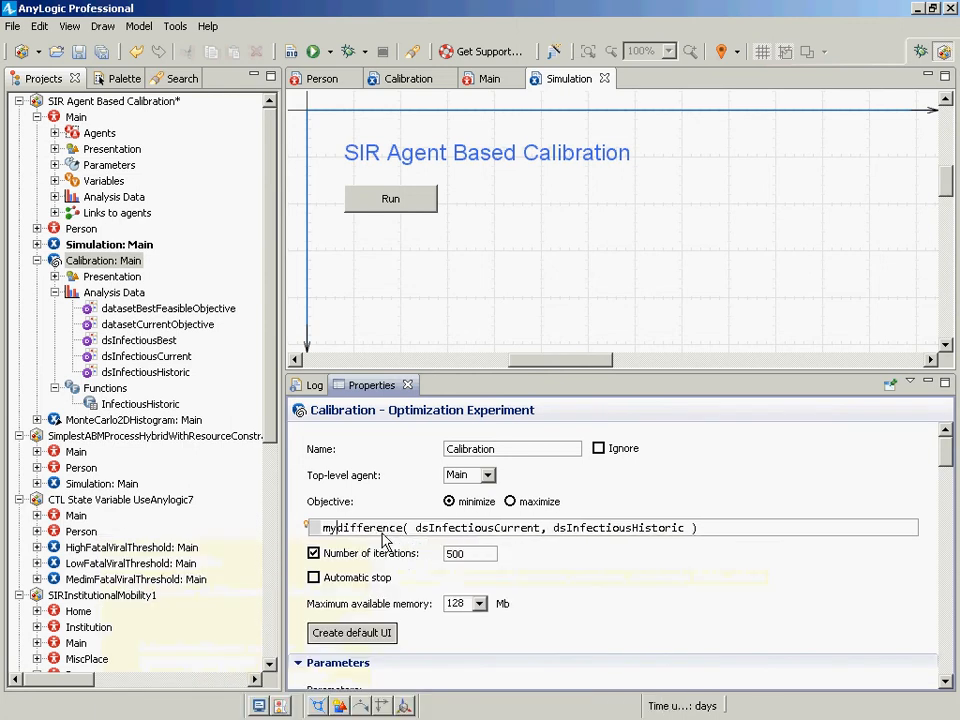
pyautogui.press('Home')
pyautogui.hotkey('shift', 'Right')
pyautogui.hotkey('shift', 'Right')
pyautogui.hotkey('shift', 'Right')
pyautogui.write('d')
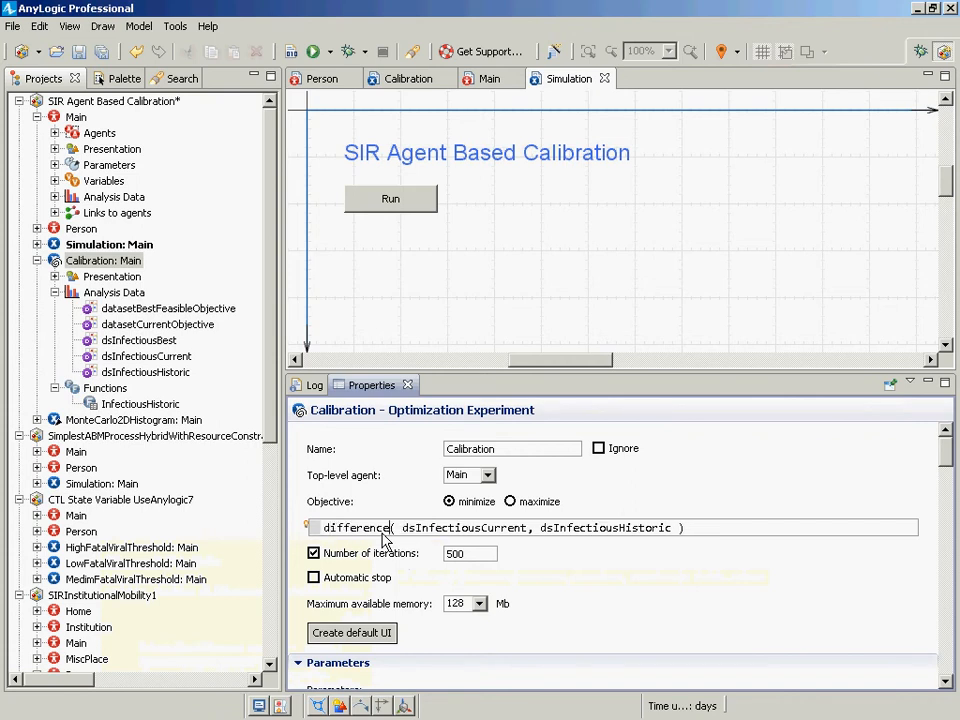
# Look up the documentation of difference(DataSet ds, TableFunction f) and highlight the passage describing how its return value is calculated
pyautogui.hotkey('ctrl', 'space')
pyautogui.press('Down')
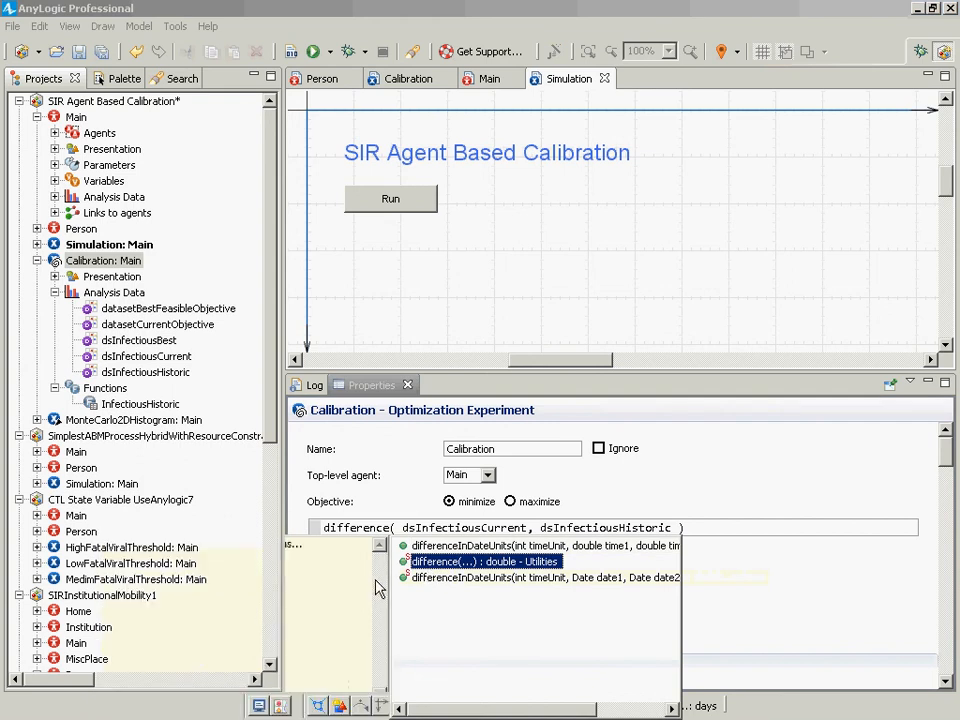
pyautogui.press('Return')
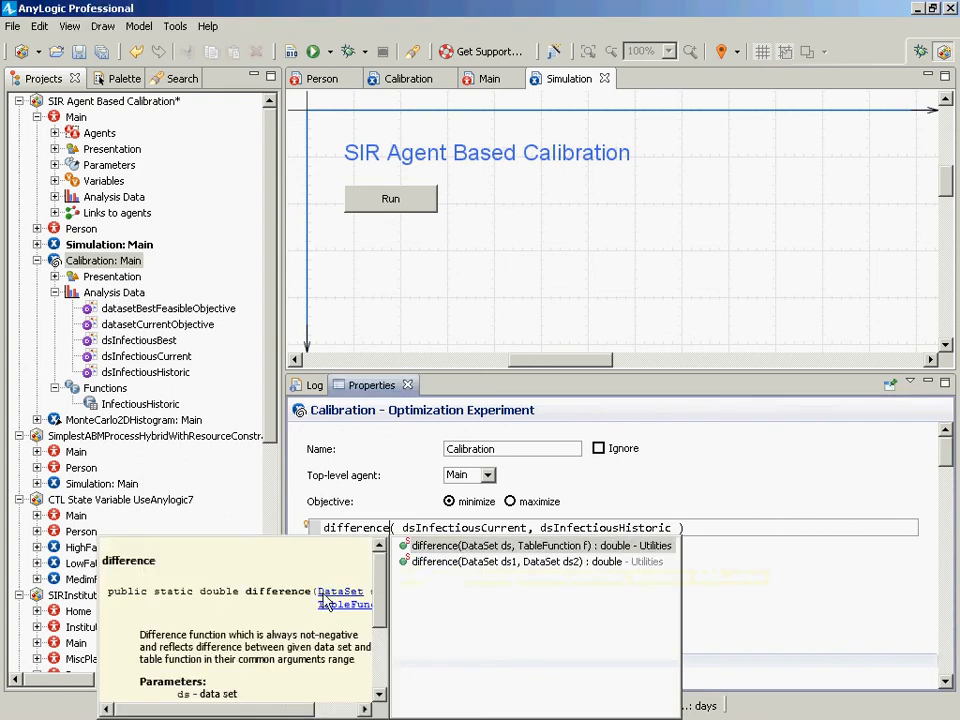
pyautogui.click(280, 610)
pyautogui.scroll(-3, 280, 610)
pyautogui.scroll(-2, 278, 608)
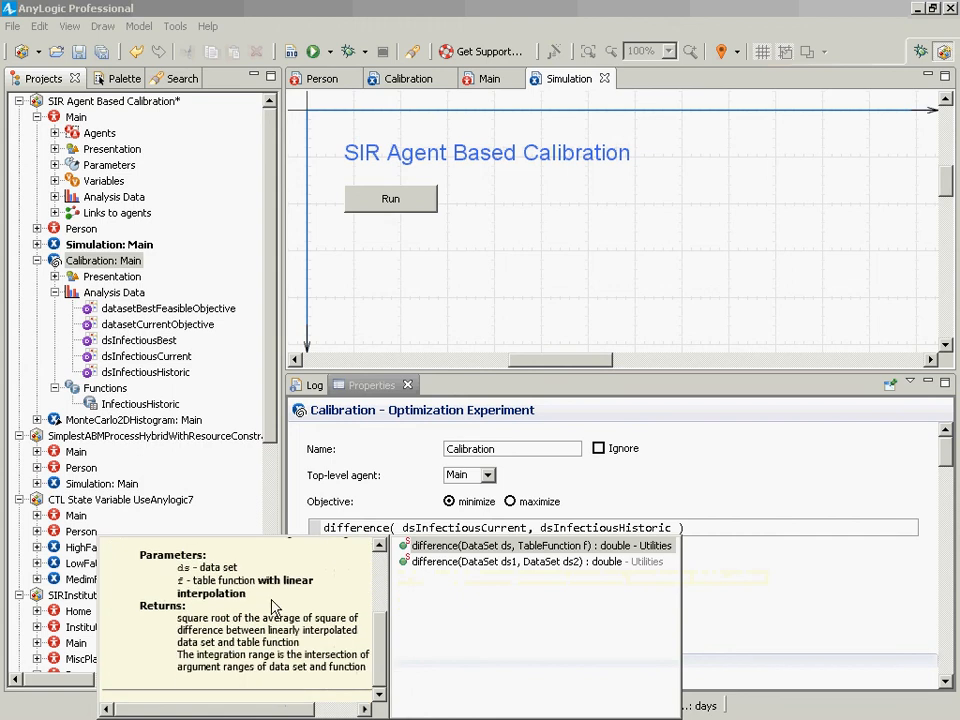
pyautogui.scroll(1, 275, 605)
pyautogui.scroll(-1, 250, 620)
pyautogui.moveTo(178, 618); pyautogui.dragTo(320, 645)
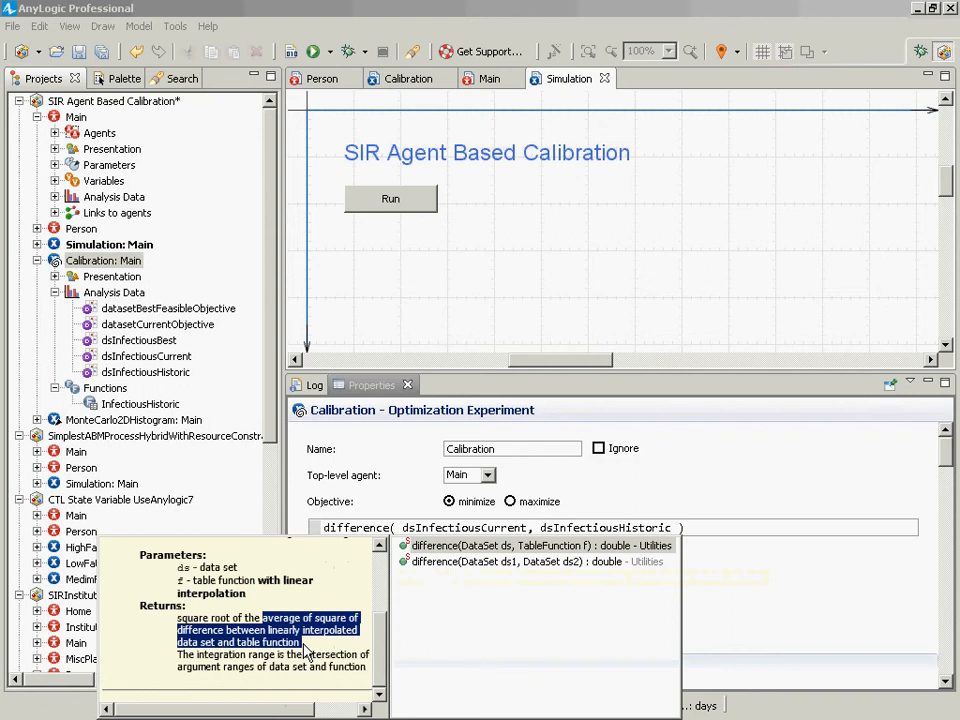
# Read the documentation of the difference(DataSet ds1, DataSet ds2) variant, including its parameters and return value, and dismiss the suggestions
pyautogui.click(503, 565)
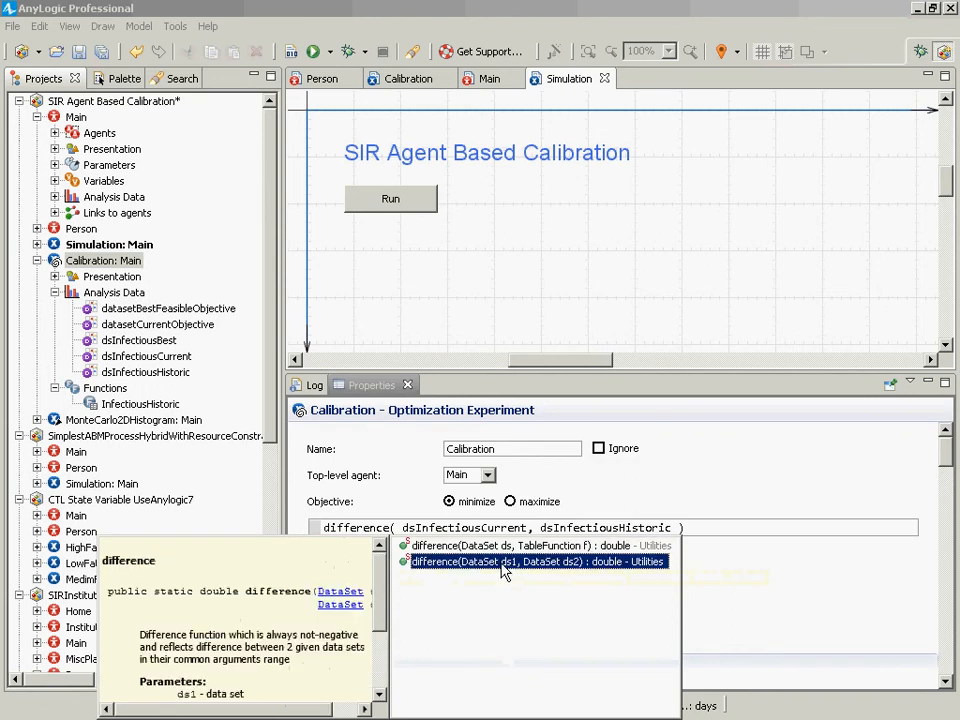
pyautogui.scroll(-1, 250, 680)
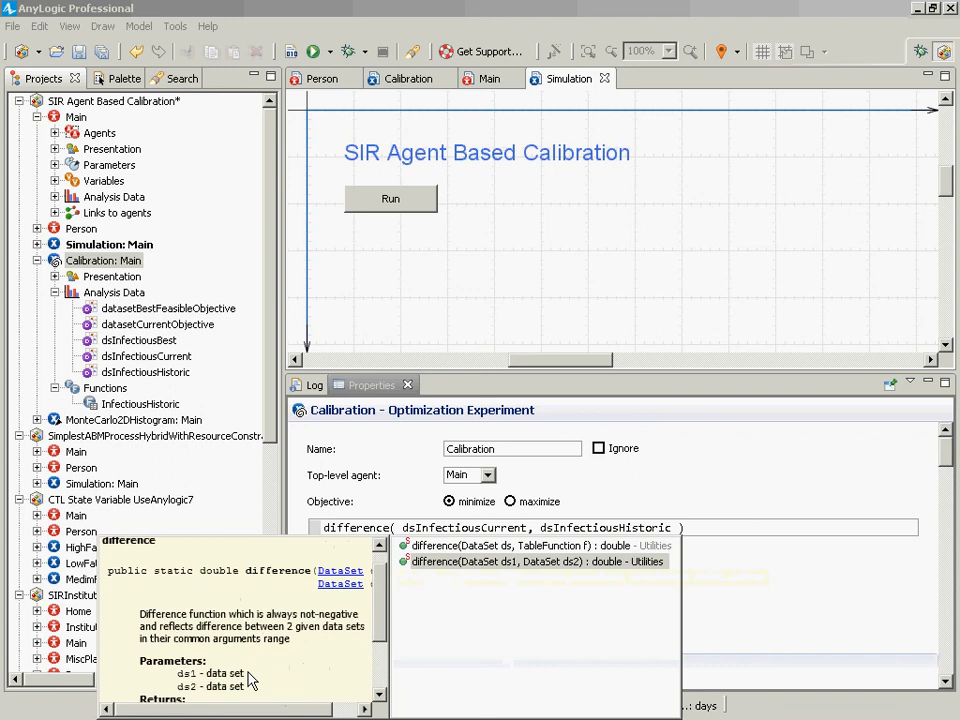
pyautogui.scroll(-4, 250, 680)
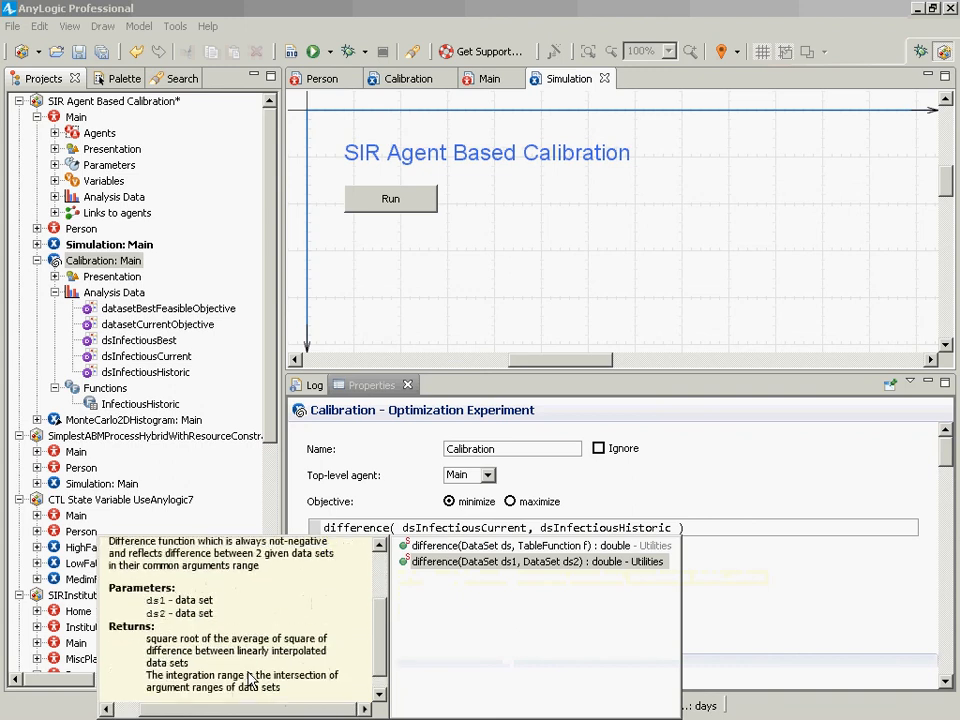
pyautogui.scroll(3, 250, 680)
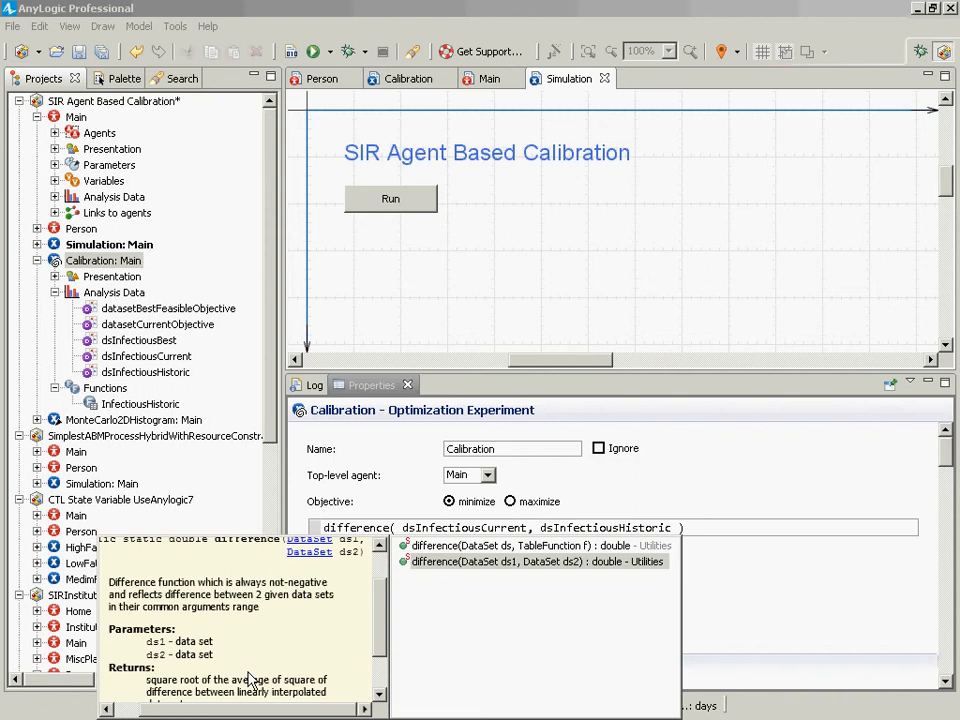
pyautogui.press('Escape')
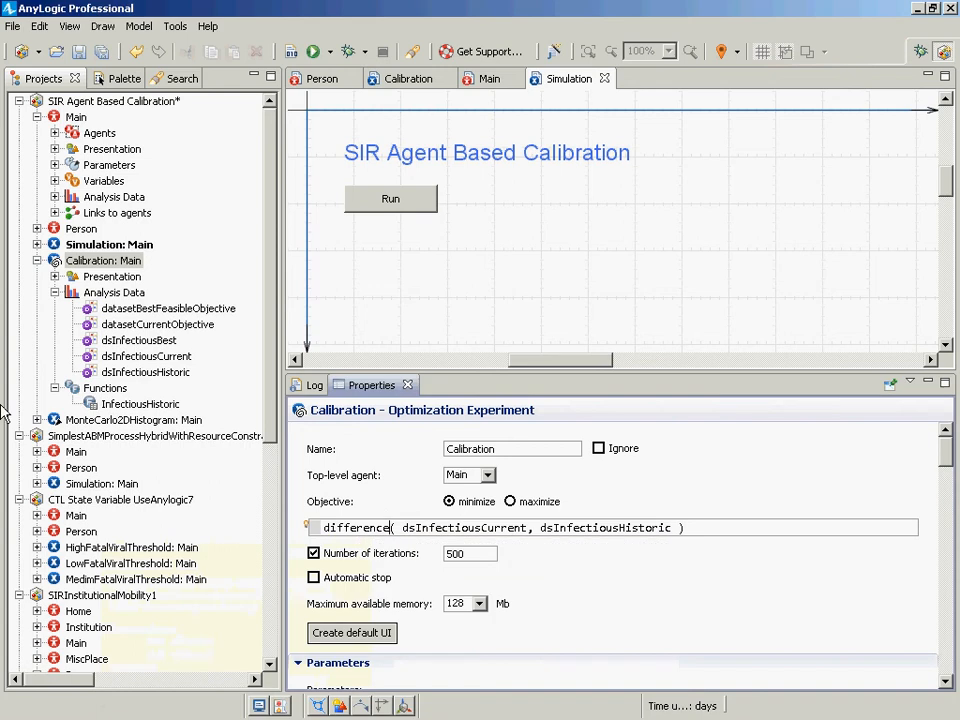
# Run the Calibration experiment to watch the best output against the historic data, and close its window
pyautogui.rightClick(110, 261)
pyautogui.click(172, 468)
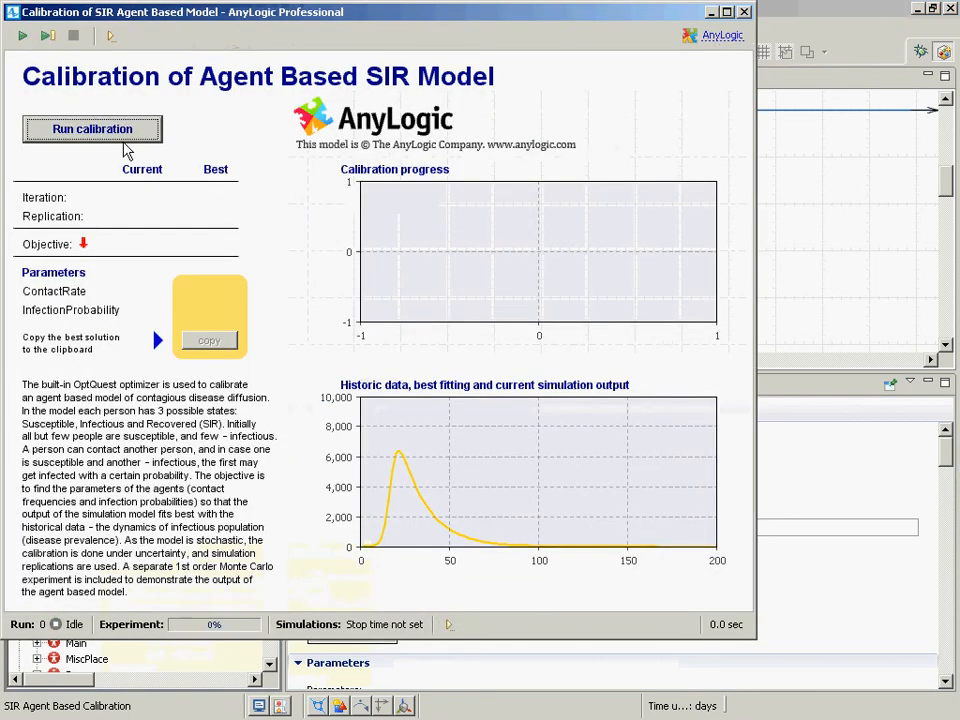
pyautogui.click(120, 130)
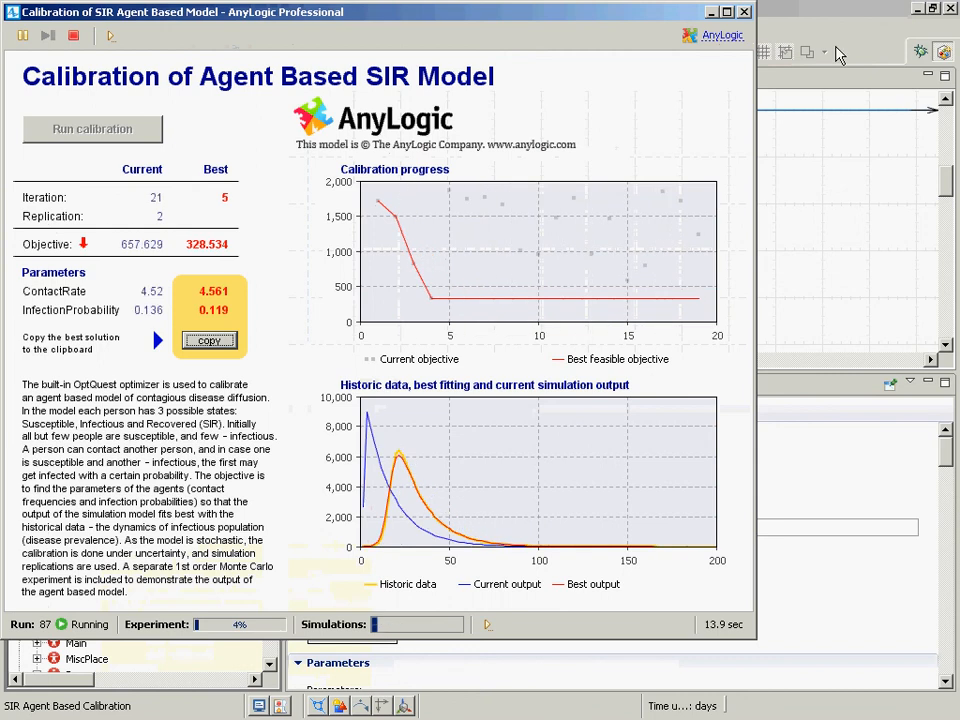
pyautogui.click(744, 12)
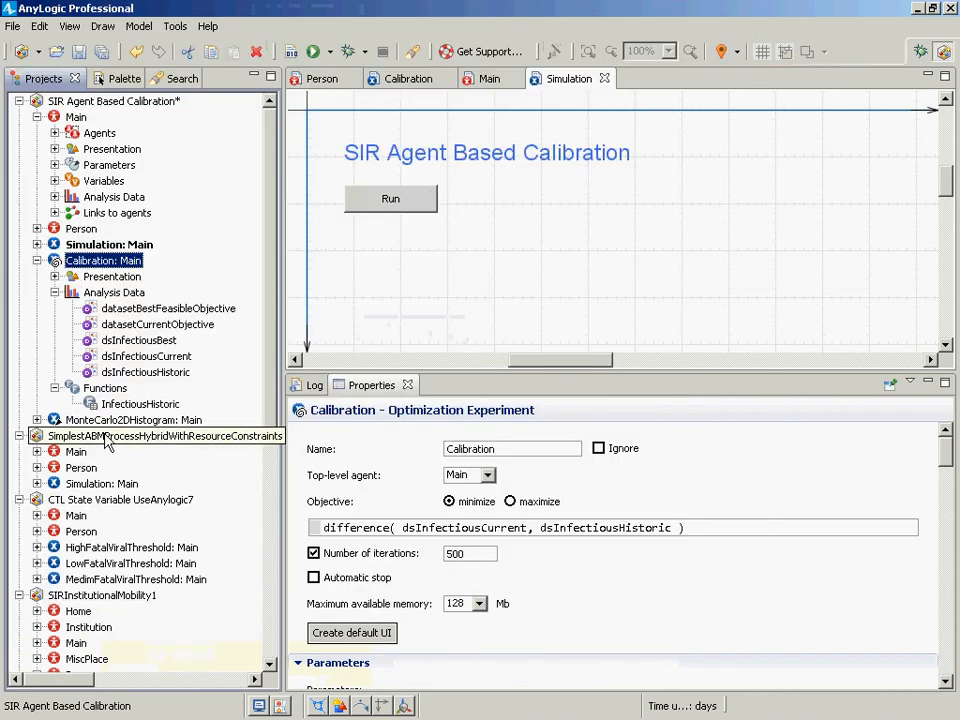
# Open the InfectiousHistoric table function and examine its table data and preview curve in an enlarged properties view
pyautogui.doubleClick(140, 403)
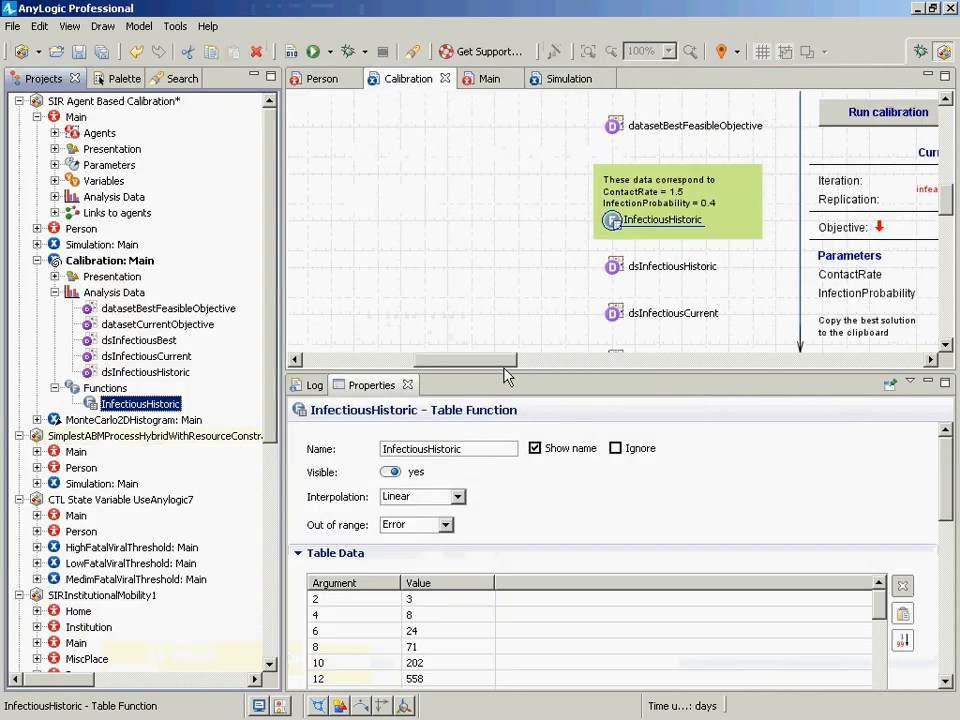
pyautogui.moveTo(498, 379); pyautogui.dragTo(492, 151)
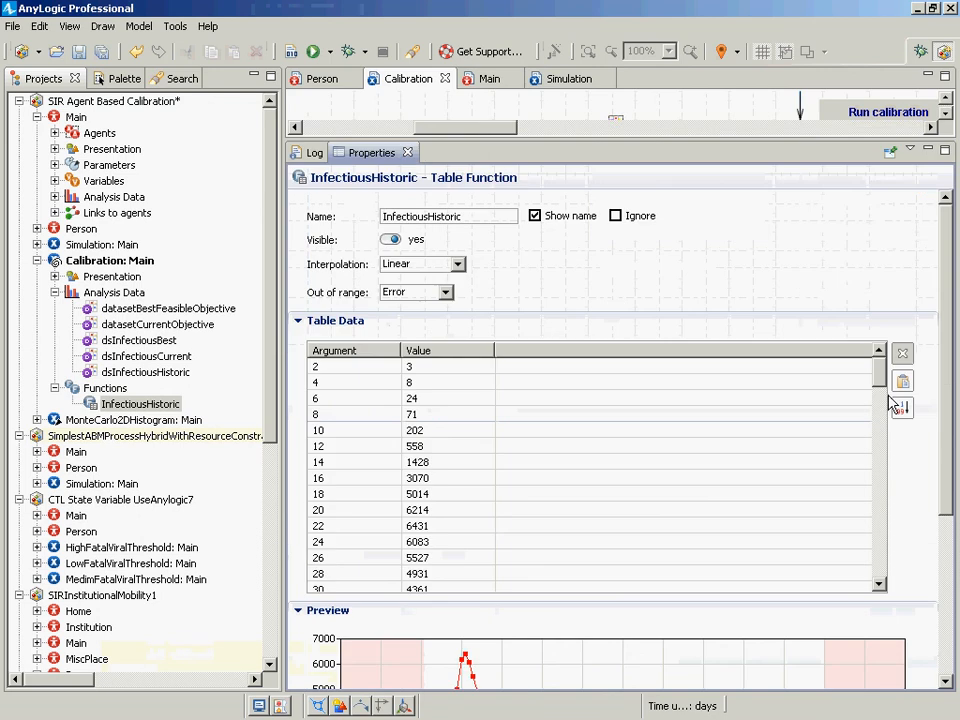
pyautogui.scroll(-3, 955, 484)
pyautogui.scroll(-3, 955, 484)
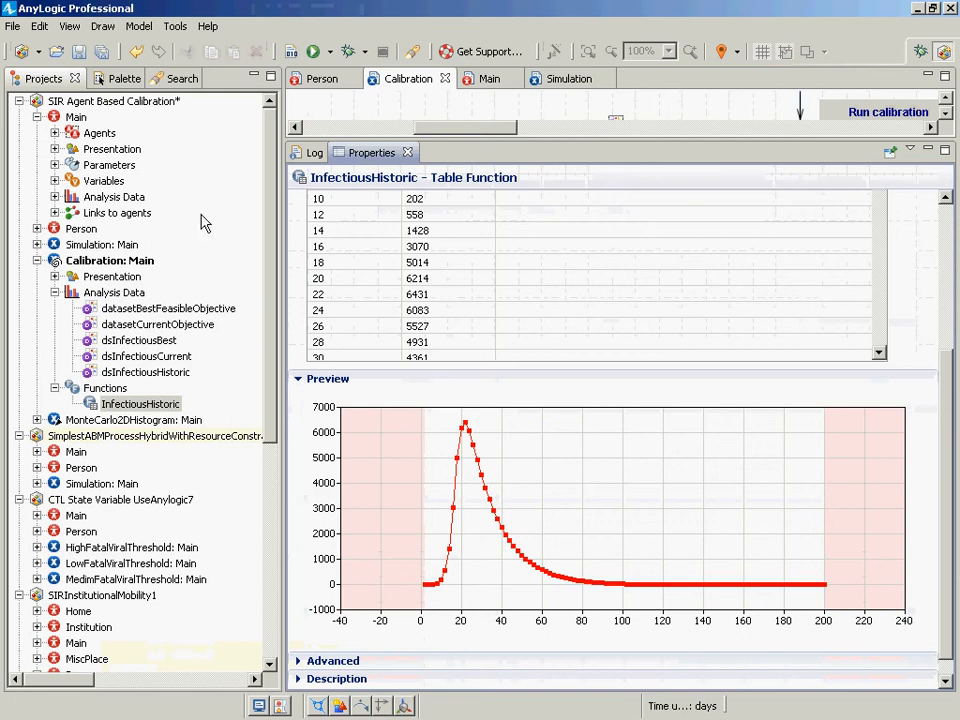
# Change the type of the AverageI...uration parameter in the Calibration experiment to continuous
pyautogui.click(120, 260)
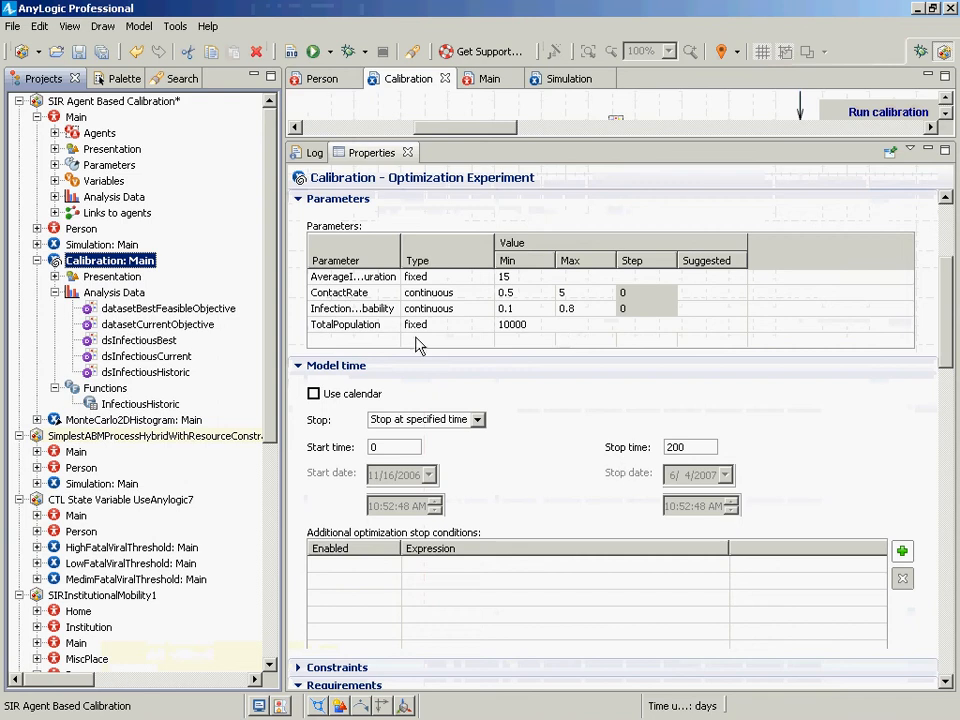
pyautogui.click(528, 280)
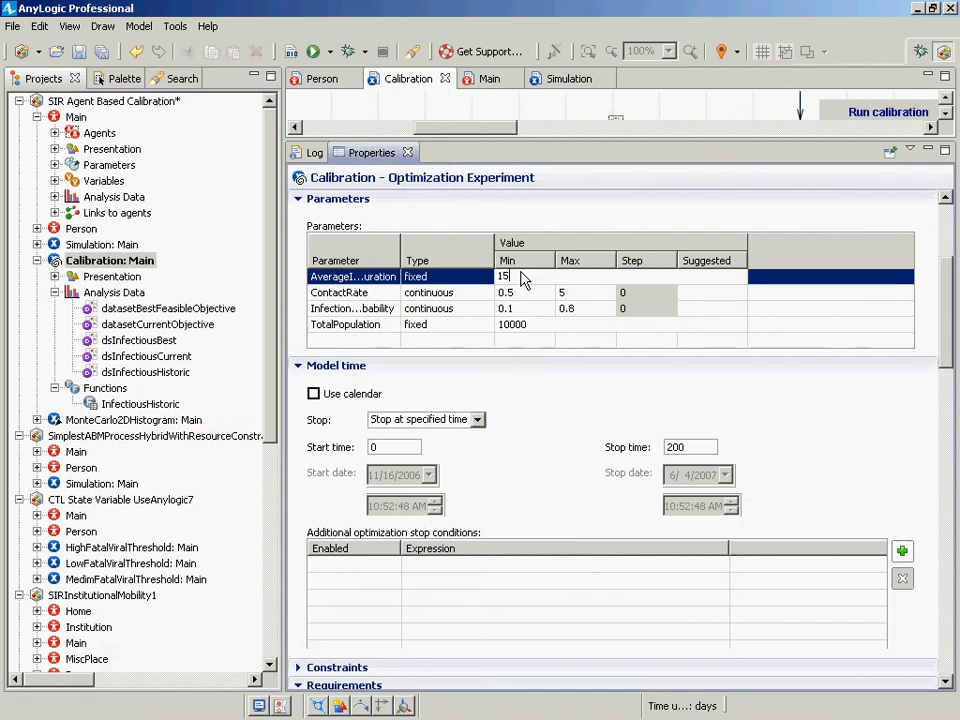
pyautogui.scroll(3, 429, 257)
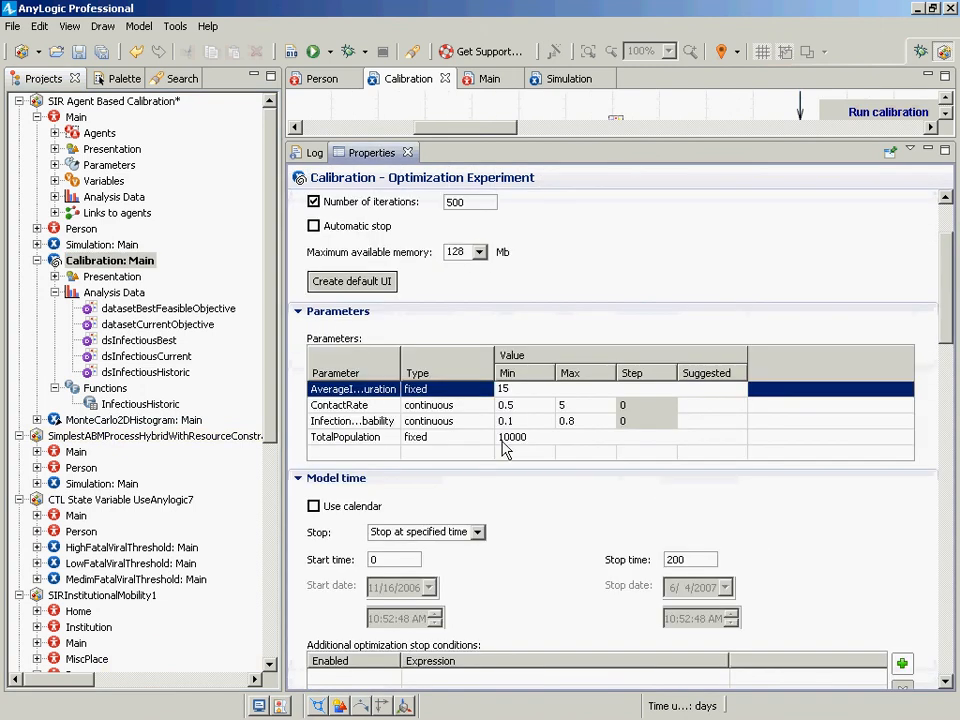
pyautogui.click(430, 389)
pyautogui.click(486, 390)
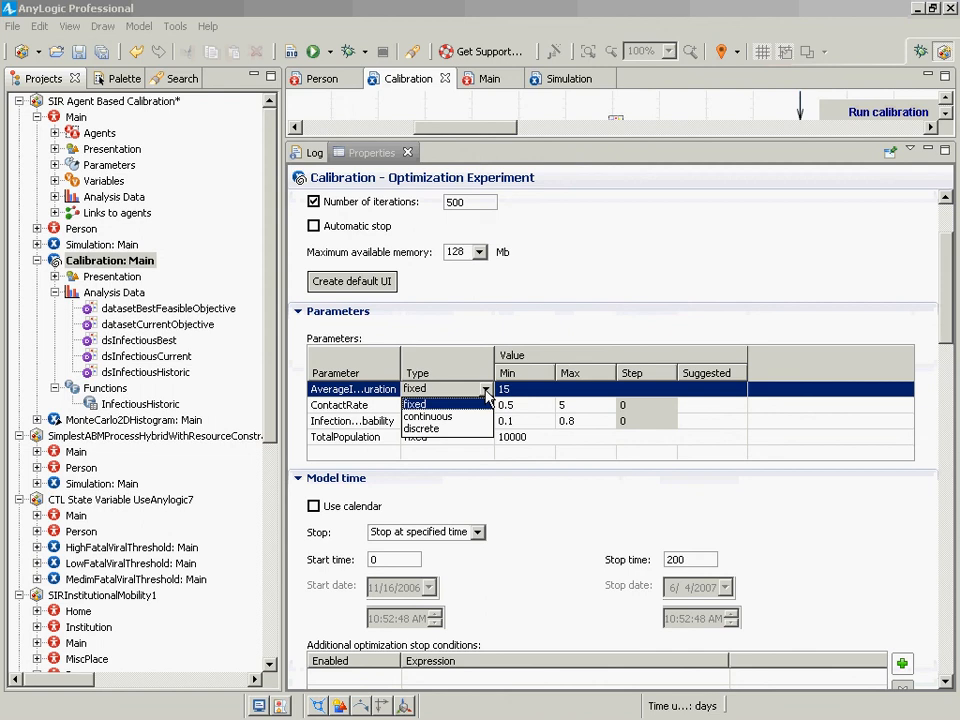
pyautogui.click(440, 416)
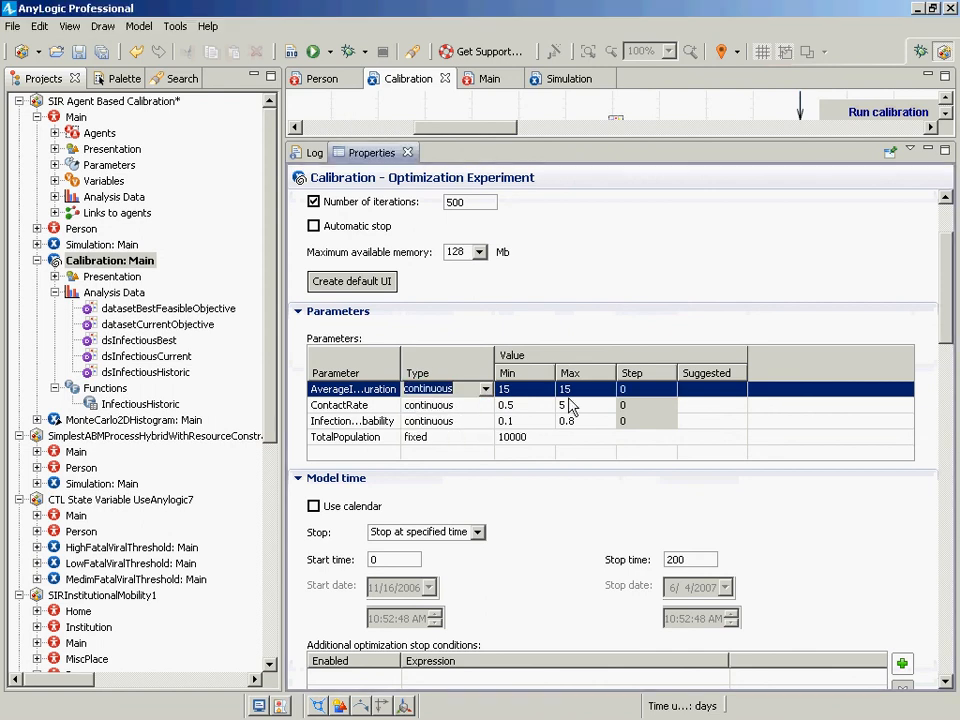
# Set the AverageI...uration parameter's range to a minimum of 0 and a maximum of 20, and save the model
pyautogui.click(516, 389)
pyautogui.press('BackSpace')
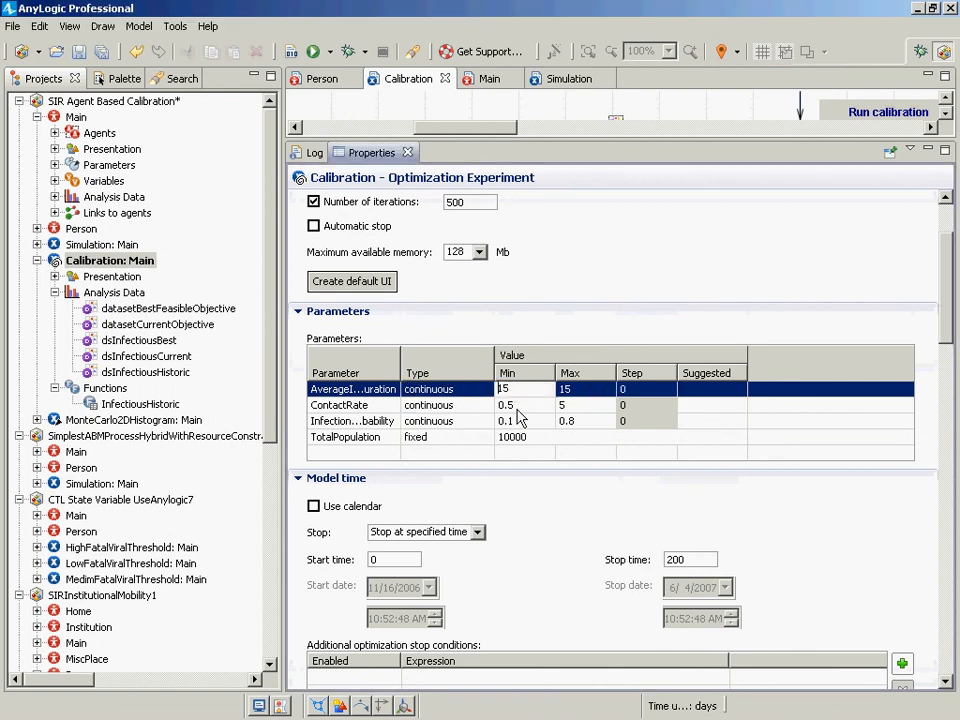
pyautogui.click(592, 391)
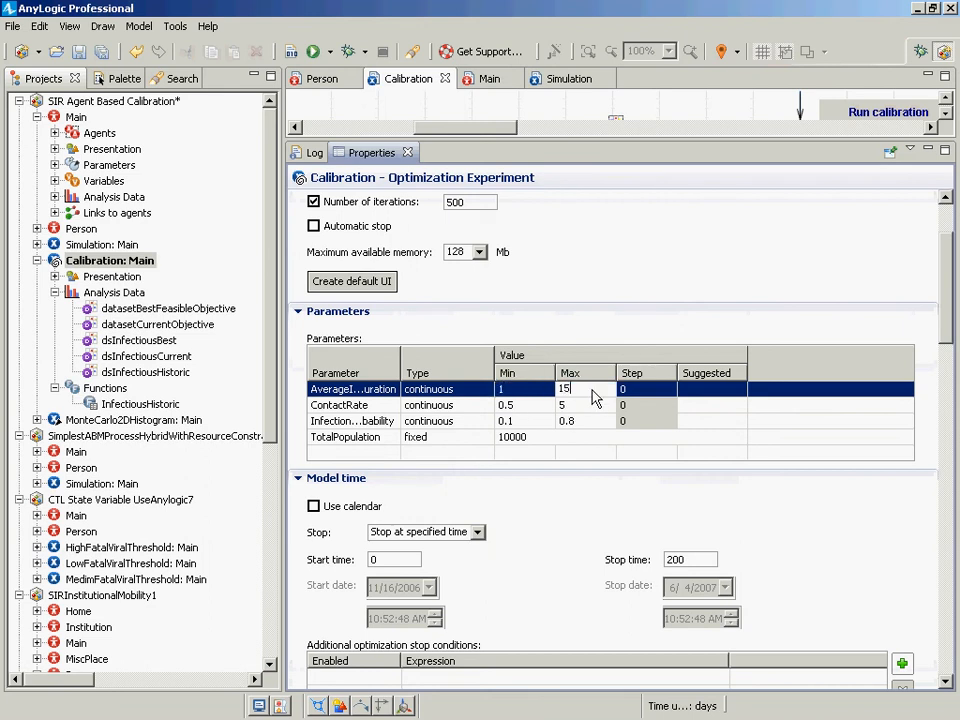
pyautogui.press('BackSpace')
pyautogui.press('BackSpace')
pyautogui.write('20')
pyautogui.click(525, 393)
pyautogui.press('BackSpace')
pyautogui.write('0')
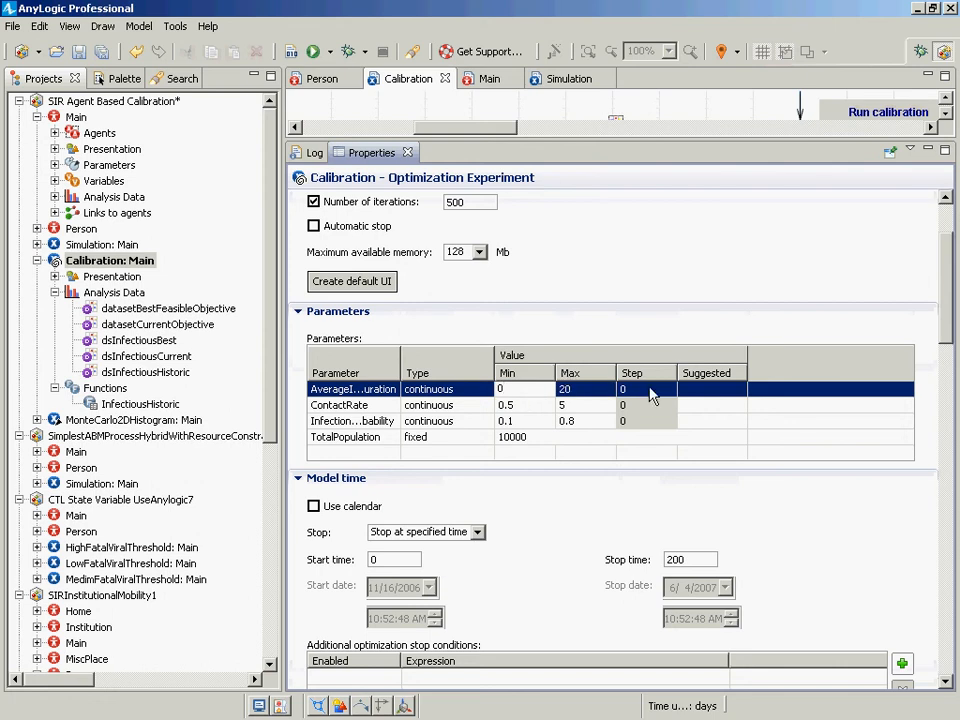
pyautogui.press('Return')
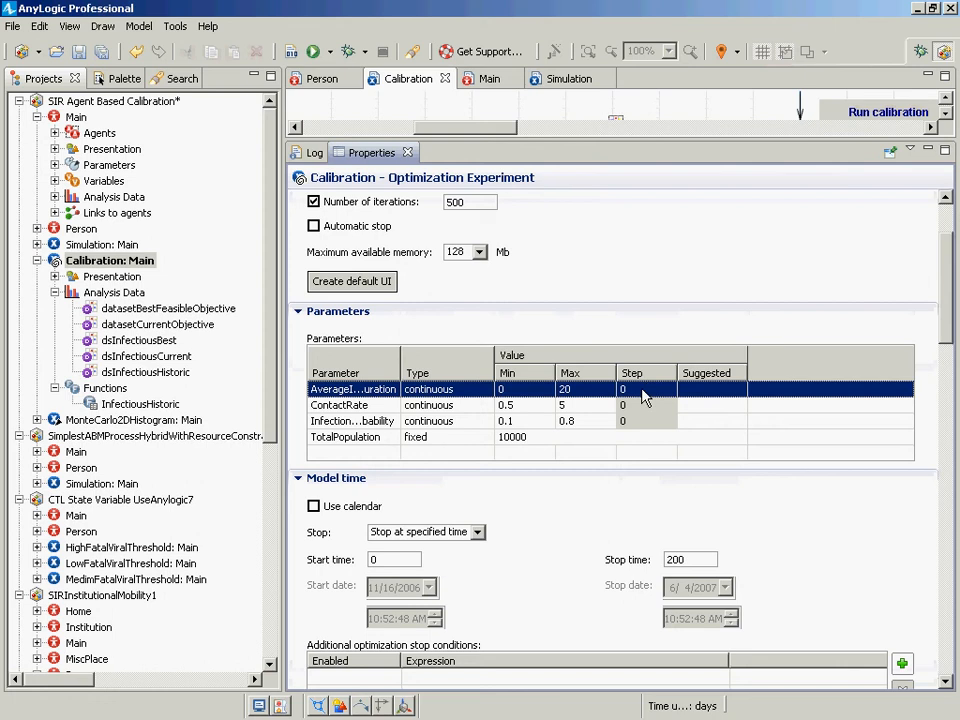
pyautogui.hotkey('ctrl', 's')
# Try the discrete type for the AverageI...uration parameter, and switch it back to continuous
pyautogui.click(455, 390)
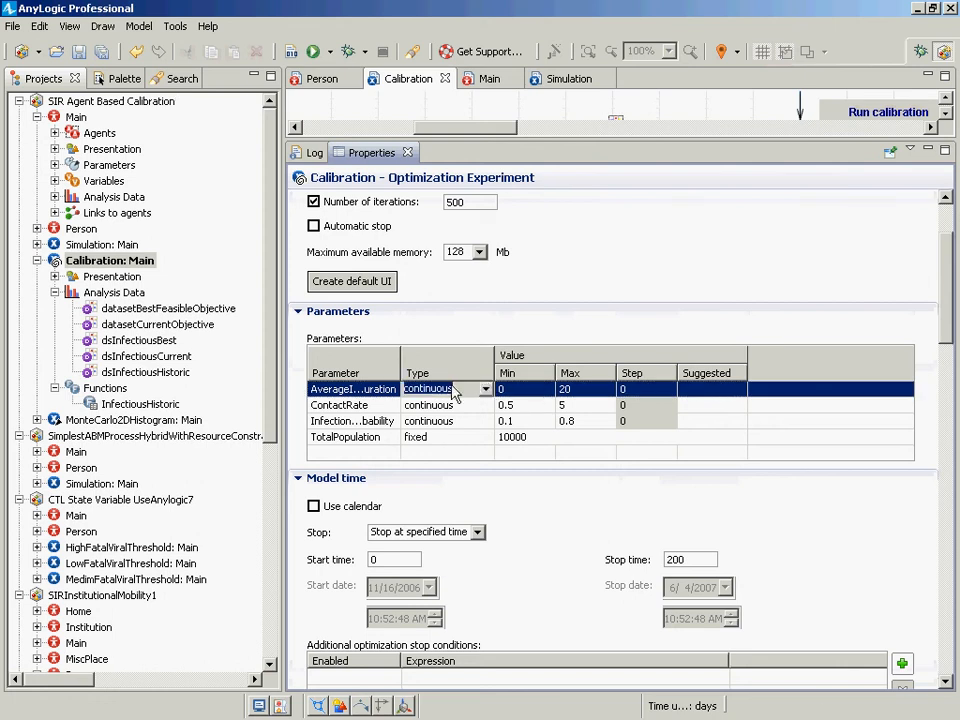
pyautogui.click(455, 390)
pyautogui.click(452, 431)
pyautogui.click(505, 405)
pyautogui.click(462, 389)
pyautogui.click(485, 389)
pyautogui.click(450, 420)
# Run the MonteCarlo2DHistogram experiment with its 100 replications, and close its window before the run completes
pyautogui.click(118, 421)
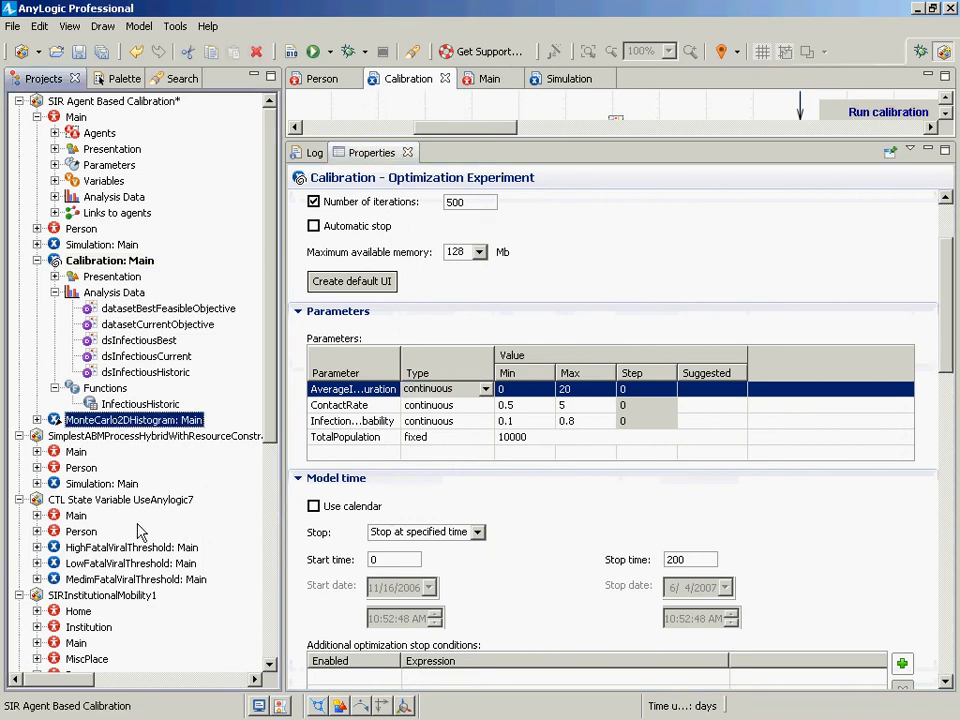
pyautogui.rightClick(118, 421)
pyautogui.click(150, 621)
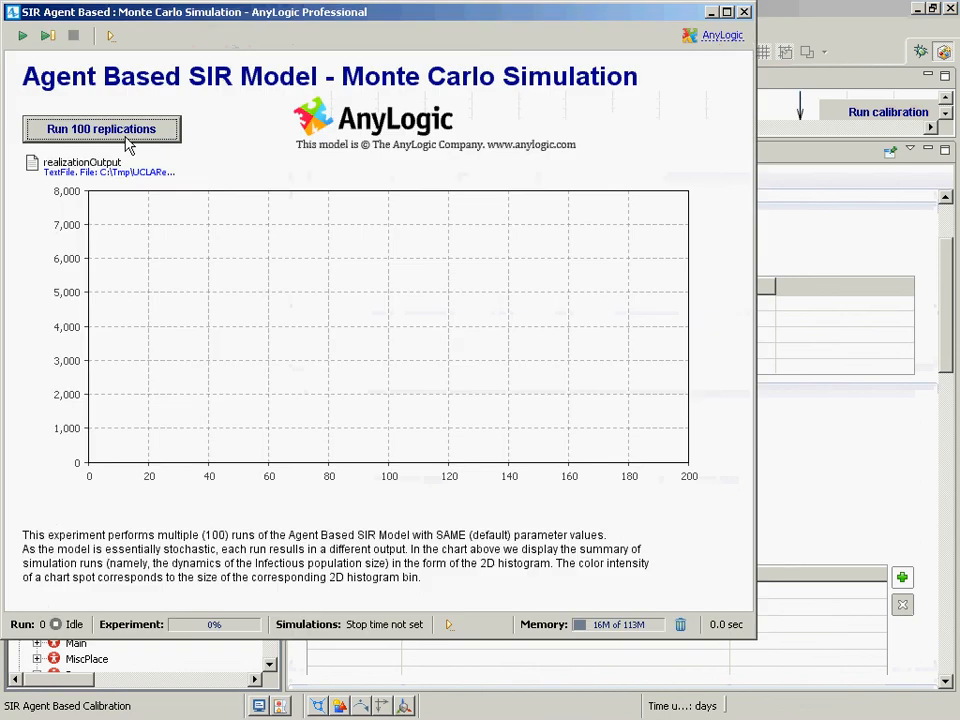
pyautogui.click(127, 143)
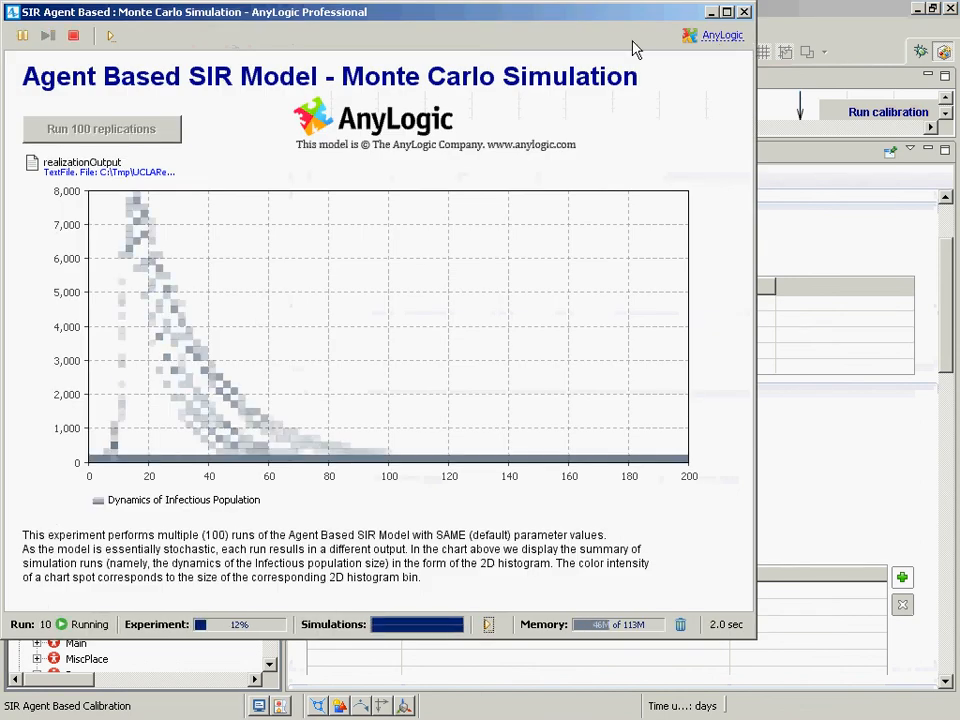
pyautogui.click(744, 12)
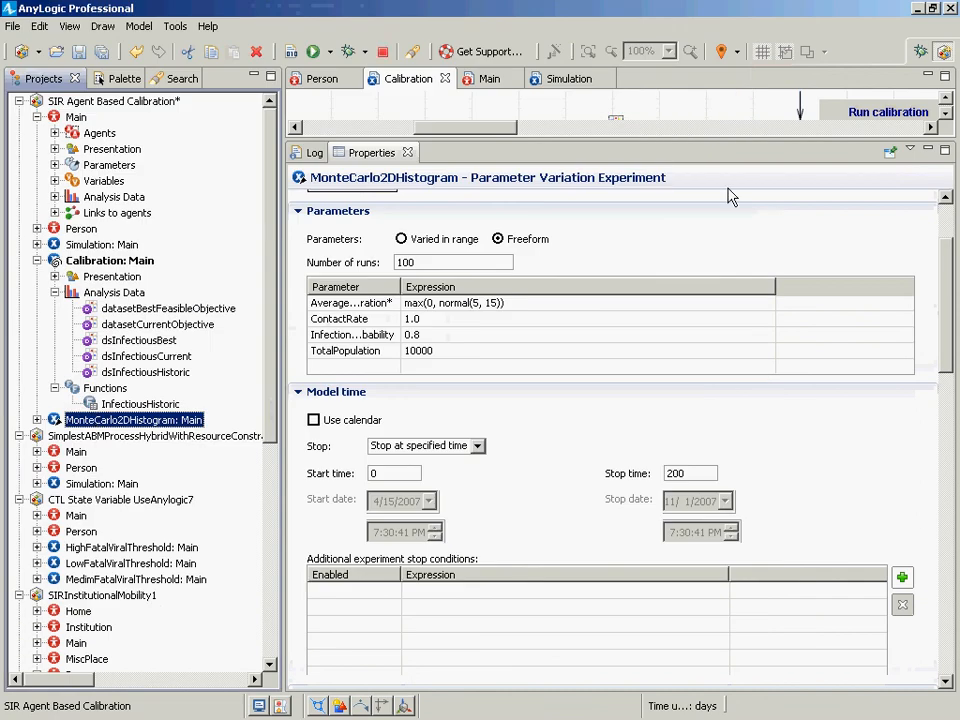
# Run the Calibration experiment and start the calibration with the widened AverageI...uration range
pyautogui.click(80, 260)
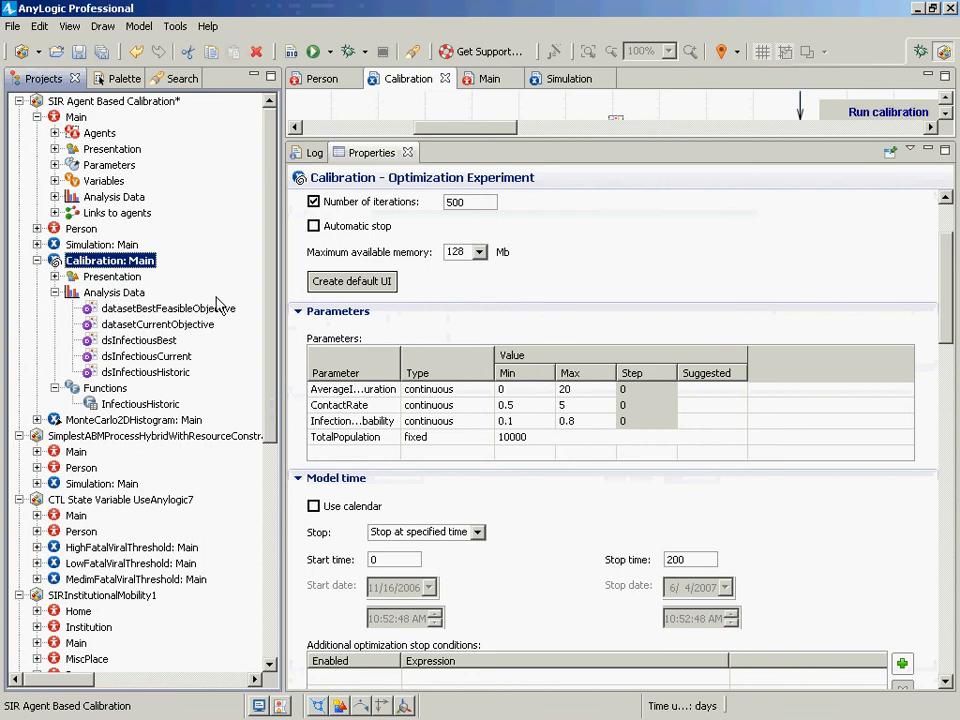
pyautogui.rightClick(125, 263)
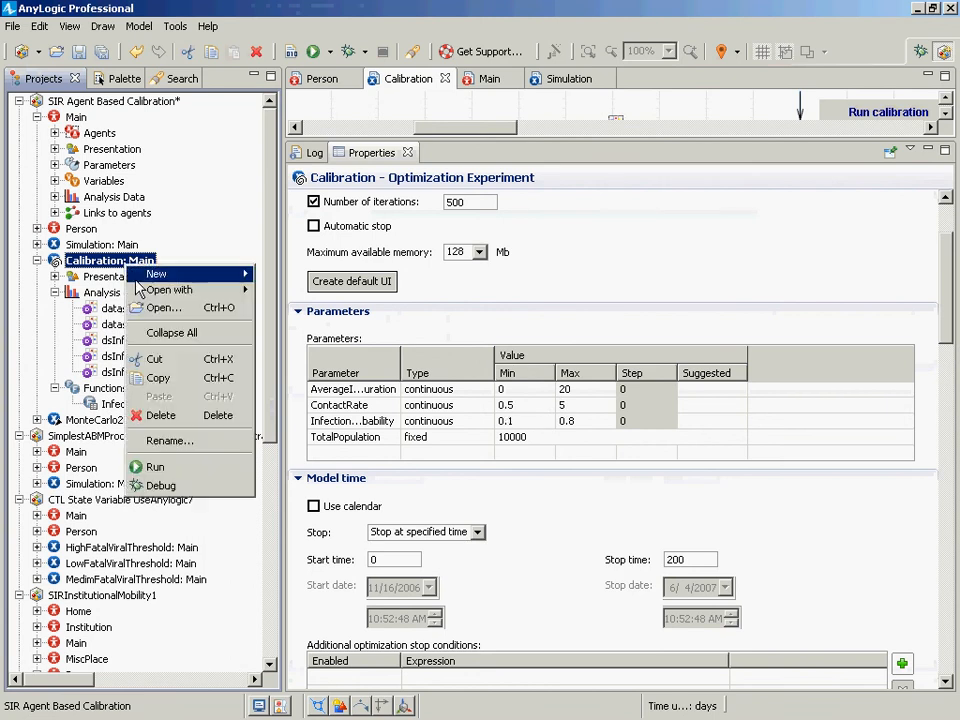
pyautogui.click(182, 468)
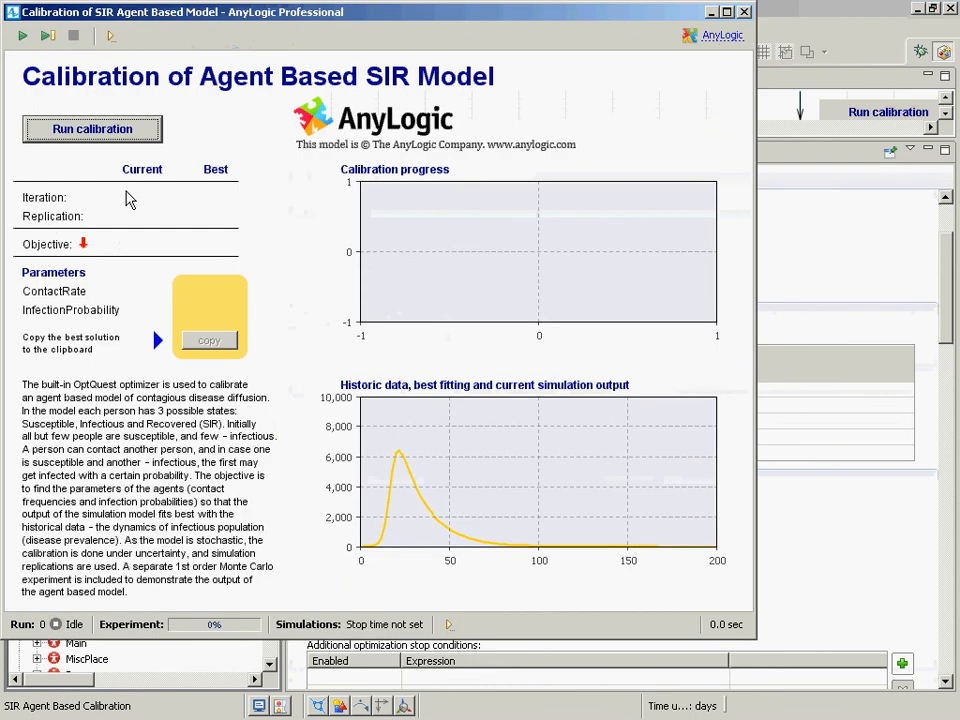
pyautogui.click(98, 121)
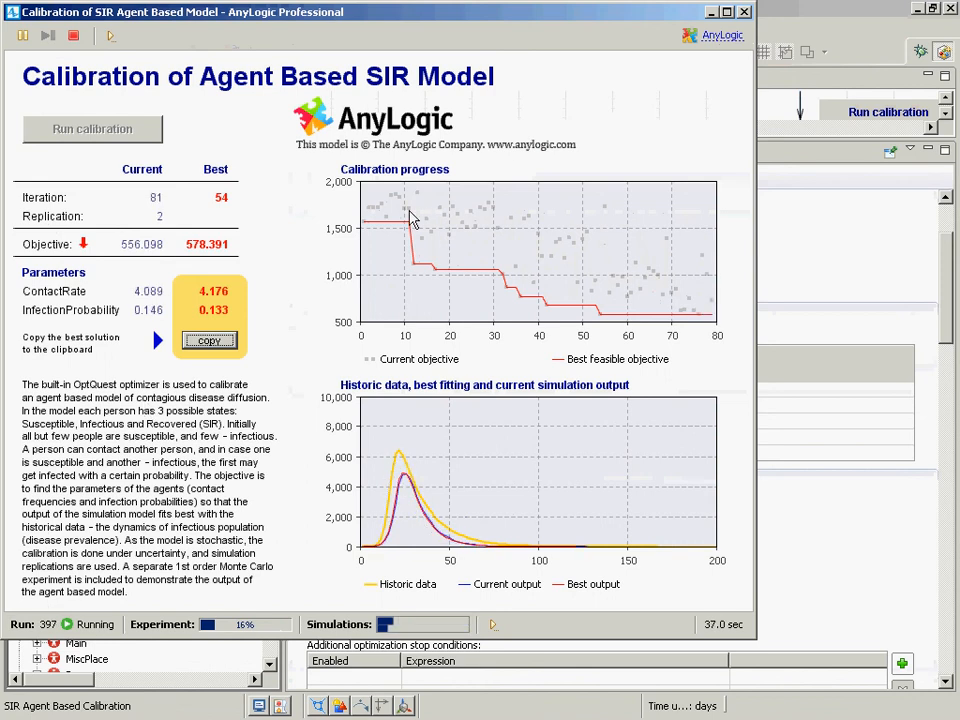
# Close the running calibration's window and widen the Parameter column of the Calibration experiment's parameters table to fit the full names
pyautogui.hotkey('alt', 'Tab')
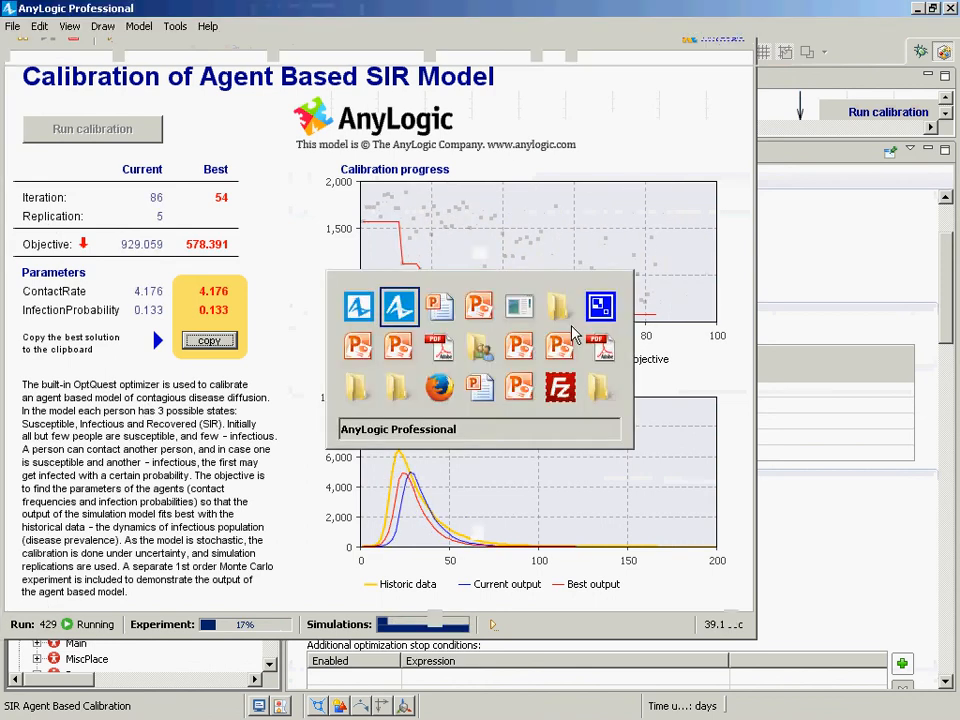
pyautogui.click(744, 11)
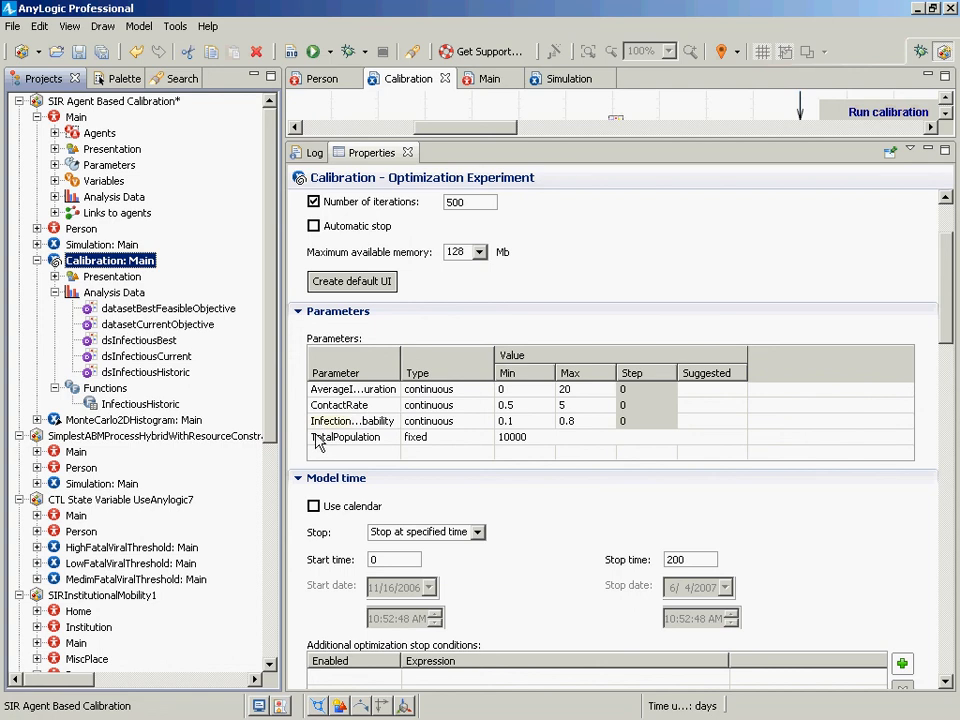
pyautogui.doubleClick(402, 367)
pyautogui.moveTo(405, 365); pyautogui.dragTo(483, 362)
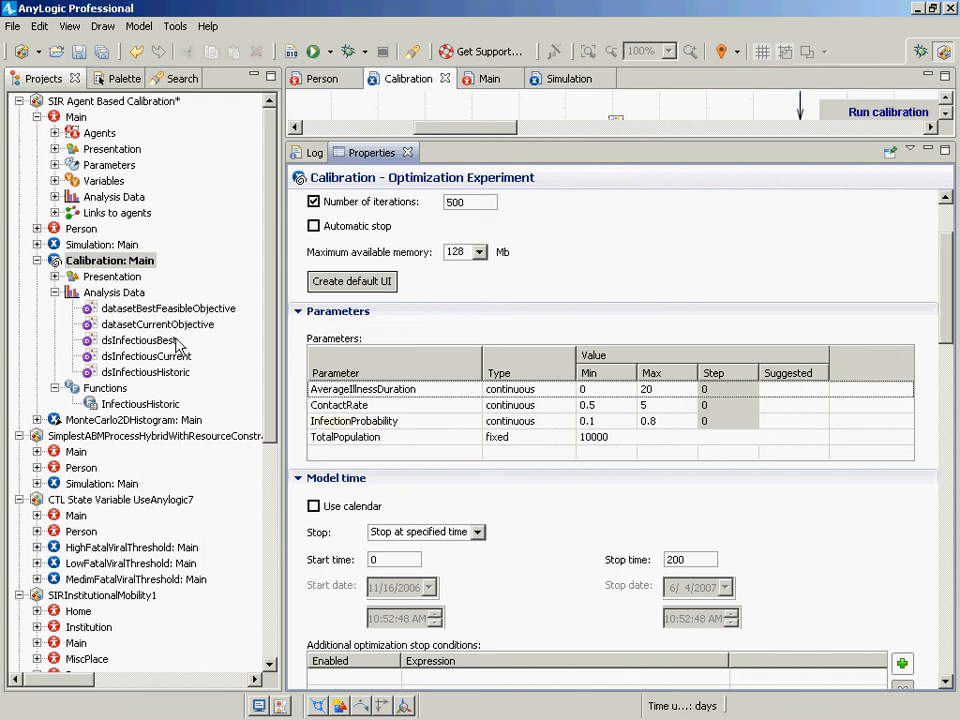
# Examine Main's parameters, variables and people population on an enlarged canvas, and view the Person agent's statechart
pyautogui.click(75, 118)
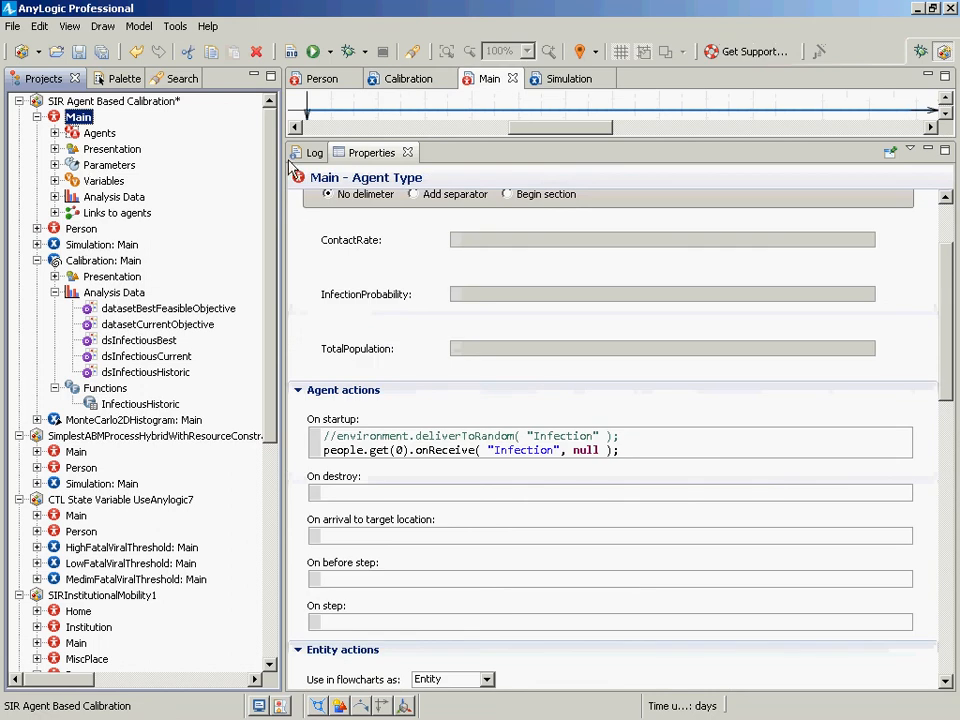
pyautogui.moveTo(313, 141); pyautogui.dragTo(318, 253)
pyautogui.moveTo(430, 557); pyautogui.dragTo(405, 335)
pyautogui.moveTo(945, 445); pyautogui.dragTo(916, 408)
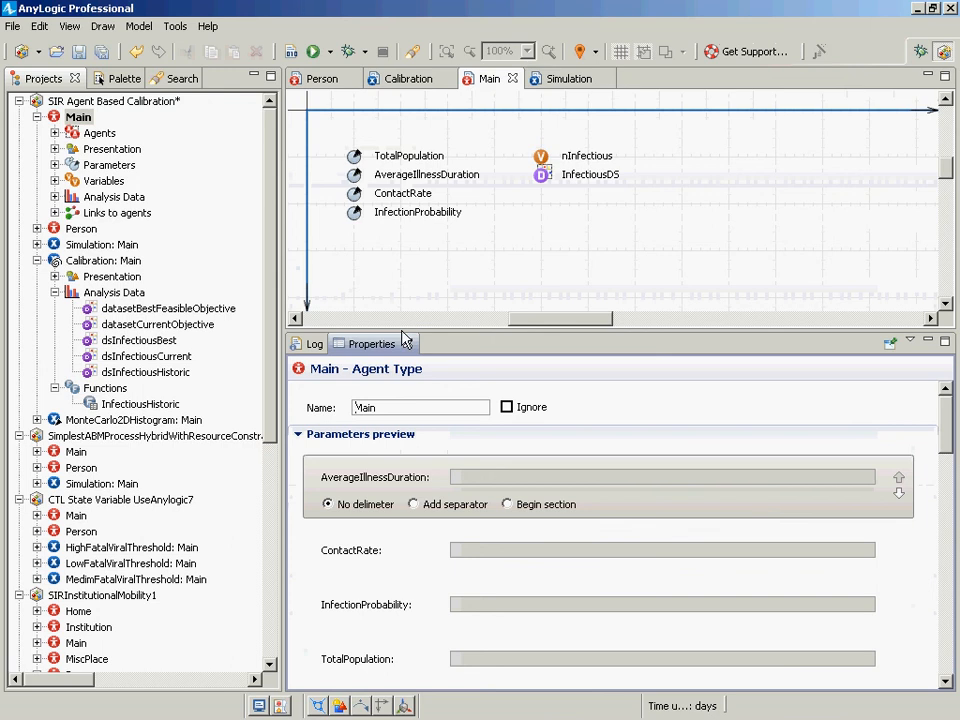
pyautogui.moveTo(408, 342); pyautogui.dragTo(420, 525)
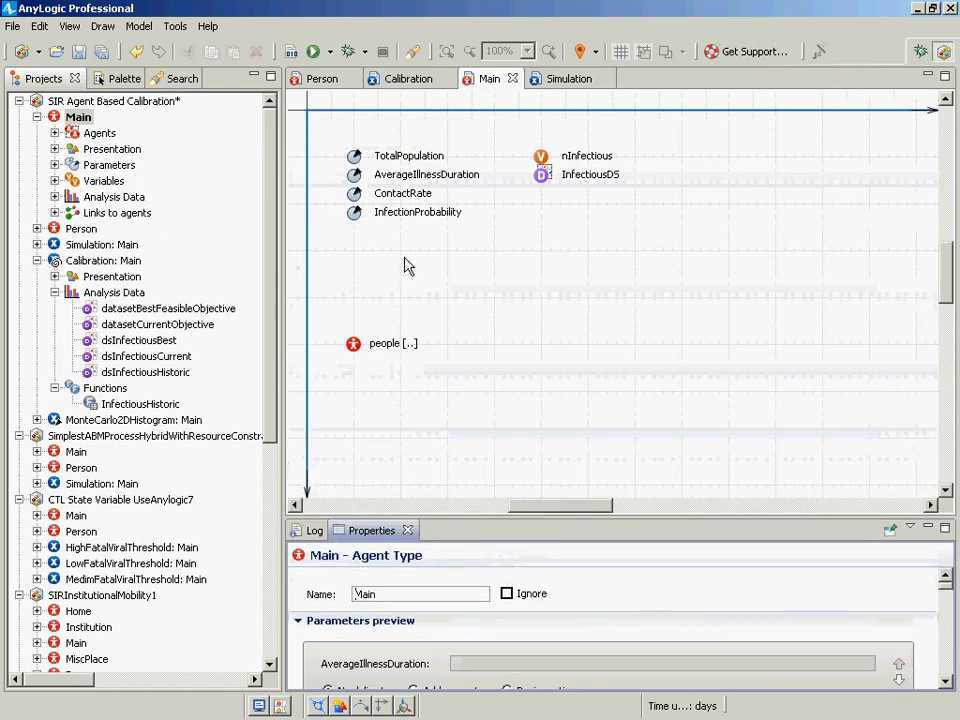
pyautogui.click(72, 232)
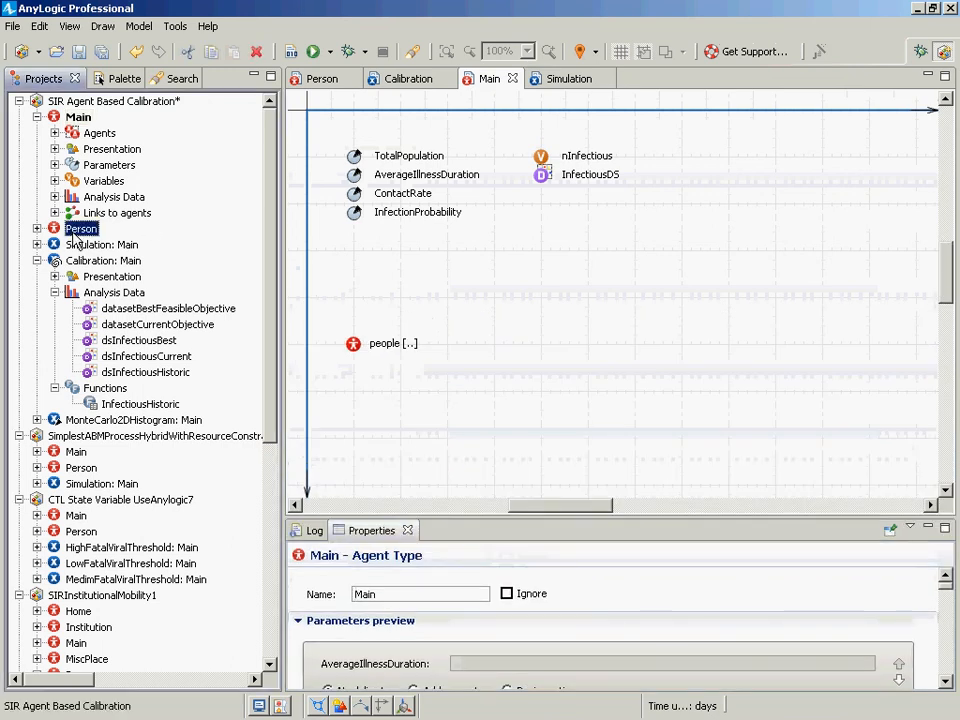
pyautogui.doubleClick(75, 231)
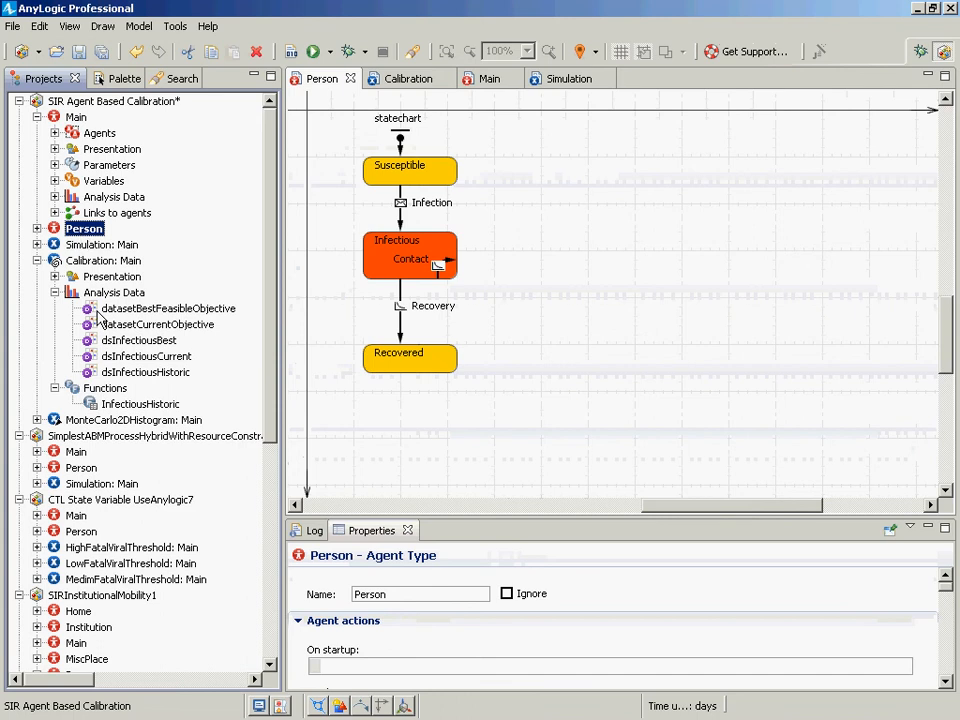
# Run the Simulation experiment of SIR Agent Based Calibration, and speed it up to virtual time
pyautogui.click(82, 244)
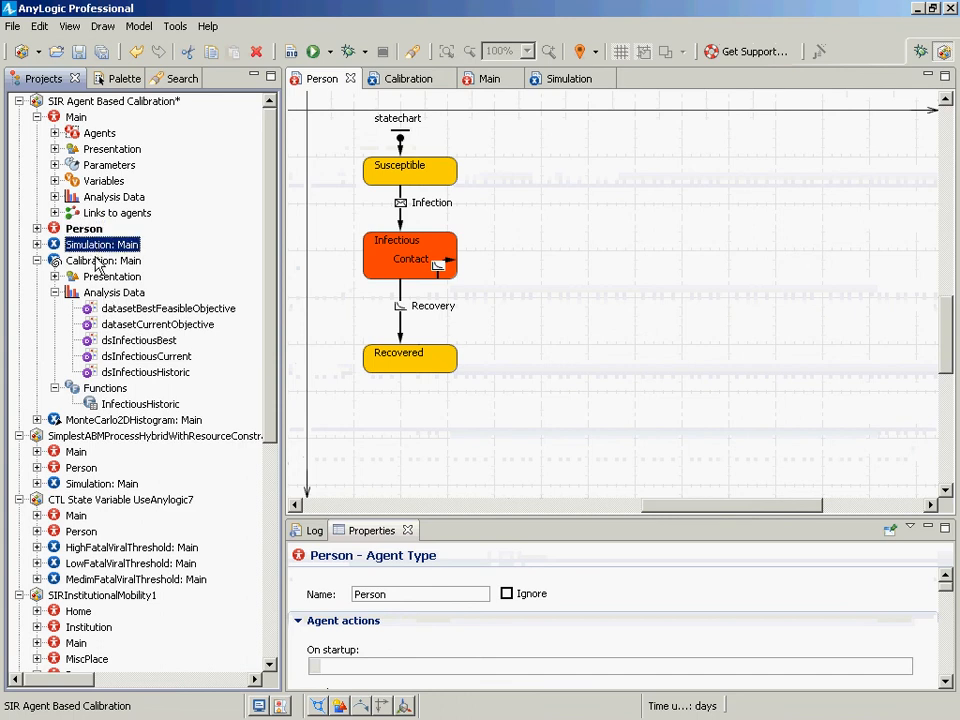
pyautogui.rightClick(82, 244)
pyautogui.click(110, 442)
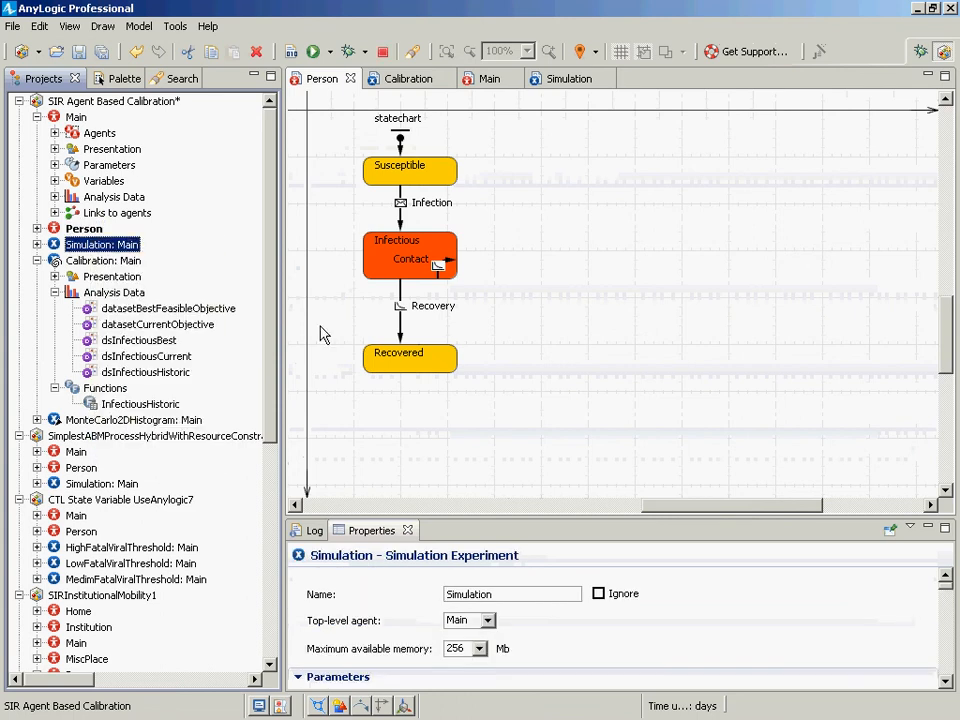
pyautogui.click(114, 146)
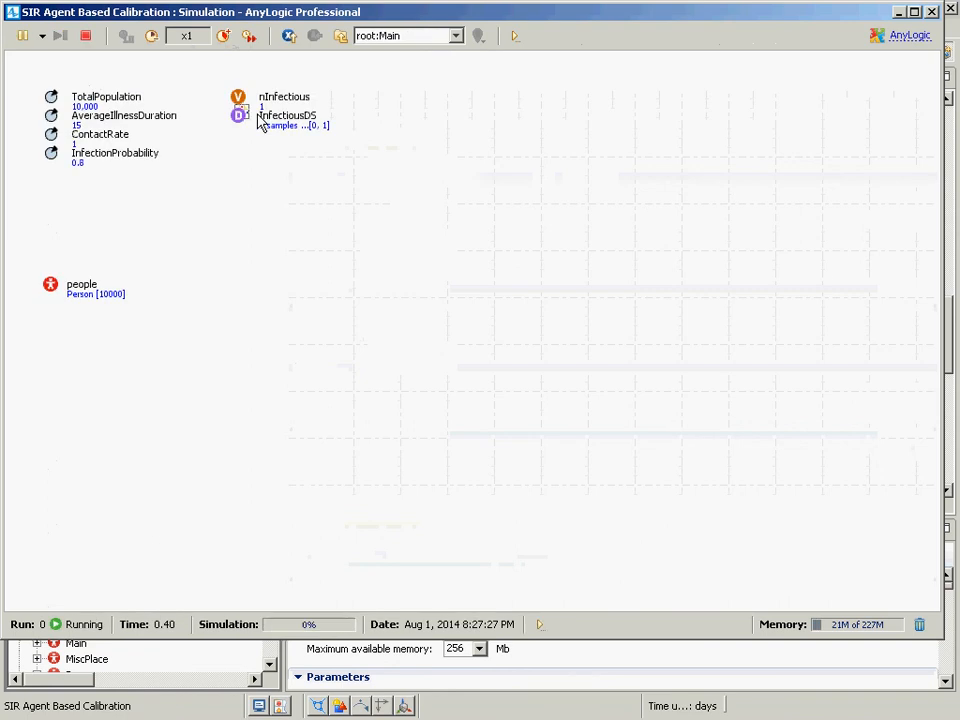
pyautogui.click(223, 36)
pyautogui.click(223, 36)
pyautogui.click(249, 36)
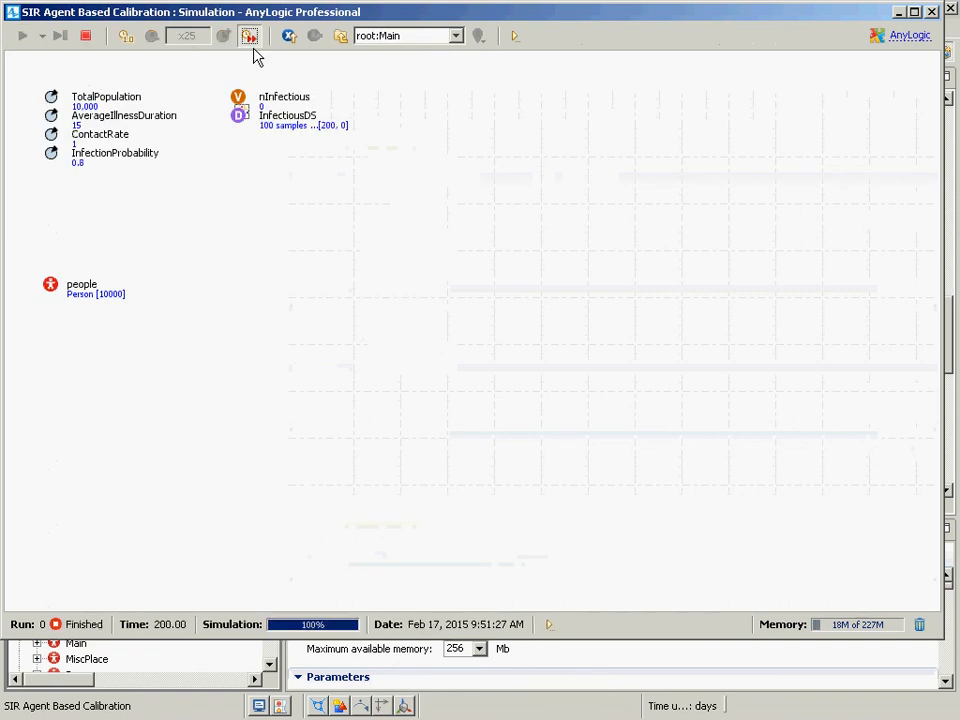
# View the InfectiousDS dataset's values as an enlarged chart, and close its inspection window
pyautogui.click(245, 122)
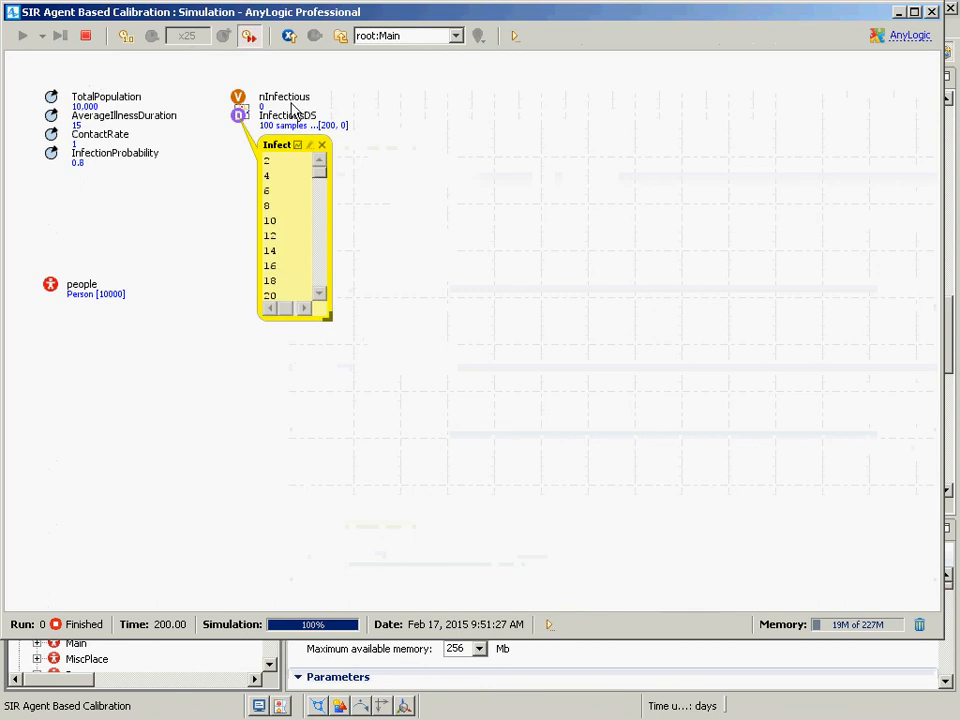
pyautogui.click(298, 145)
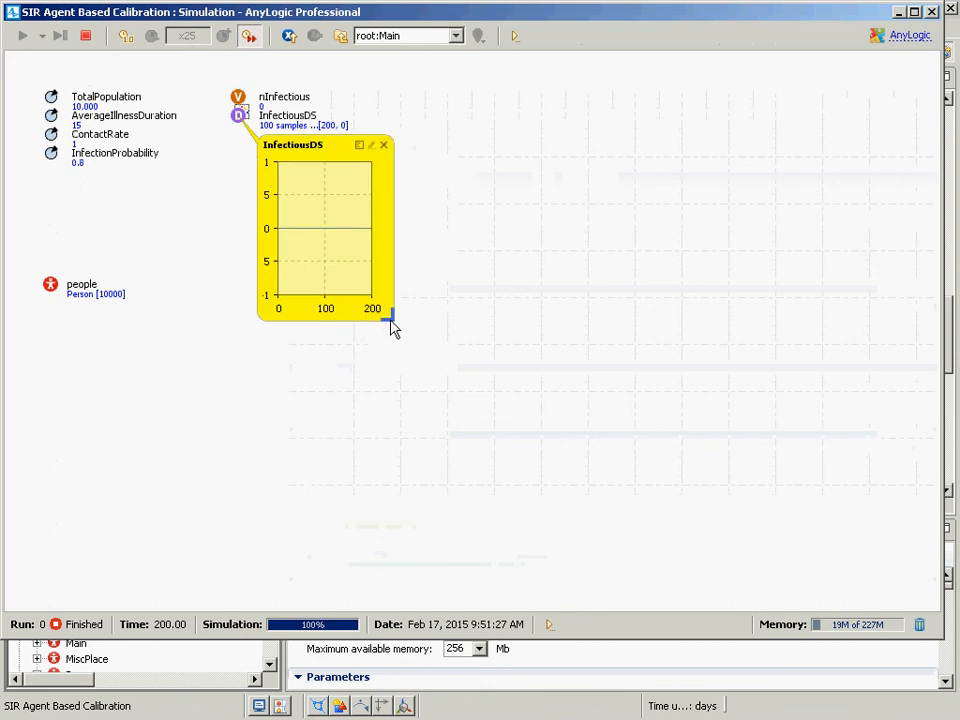
pyautogui.moveTo(391, 324); pyautogui.dragTo(755, 482)
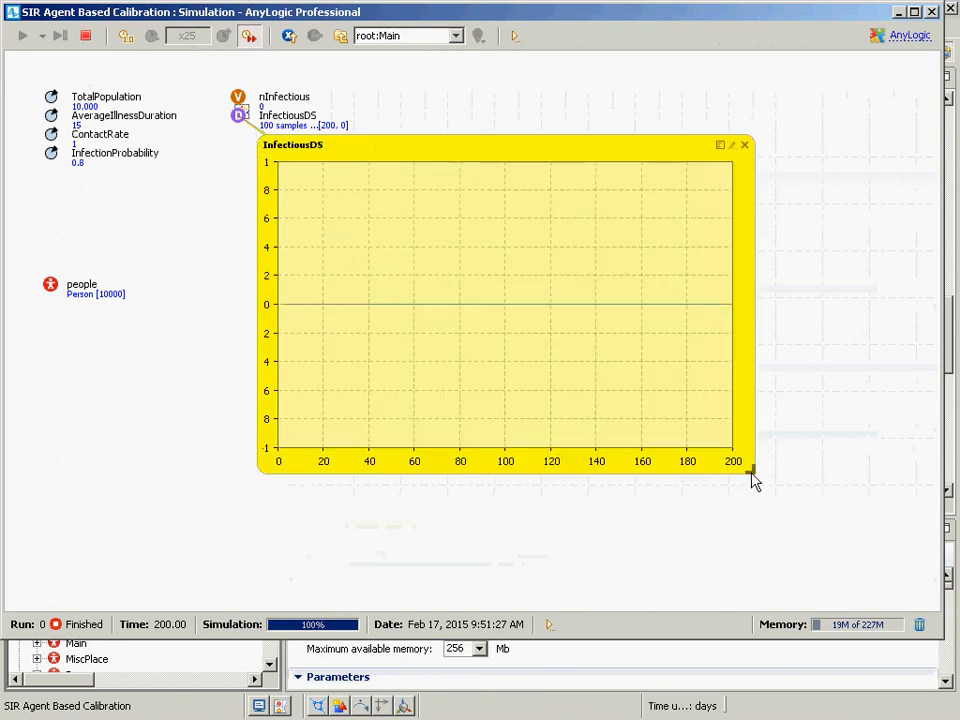
pyautogui.click(744, 145)
# Rerun the simulation to examine InfectiousDS in an enlarged chart, and close the simulation window
pyautogui.click(88, 37)
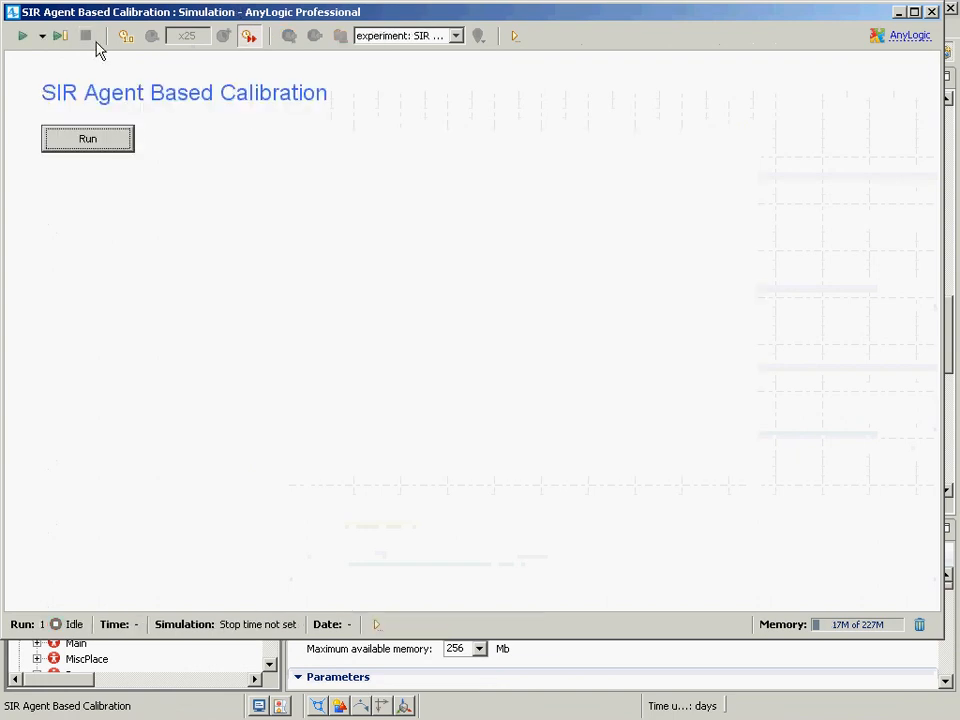
pyautogui.click(88, 139)
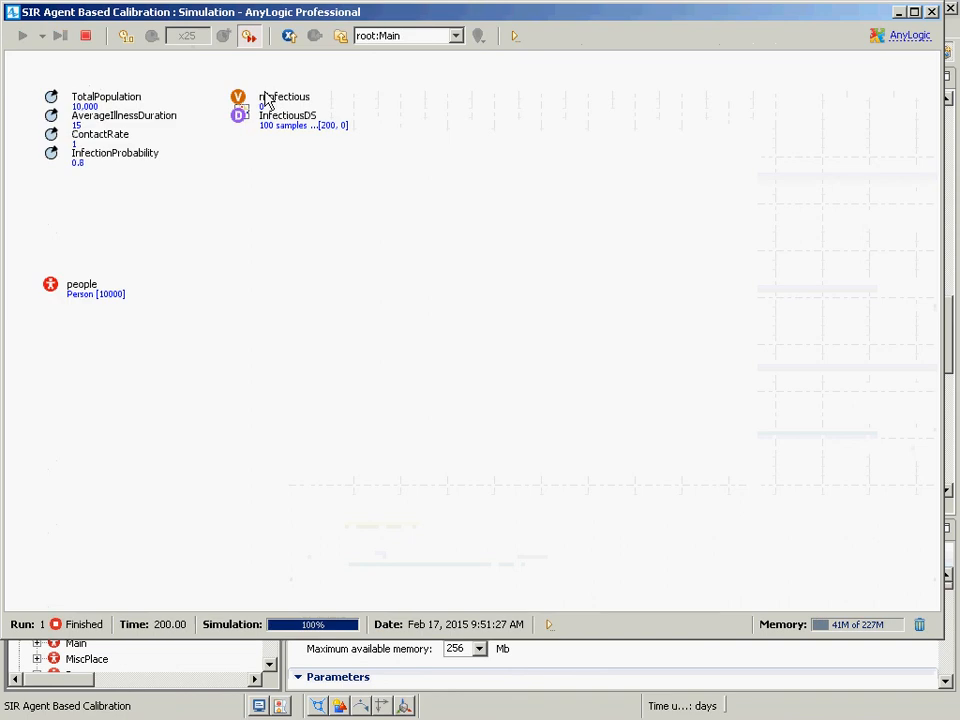
pyautogui.click(242, 120)
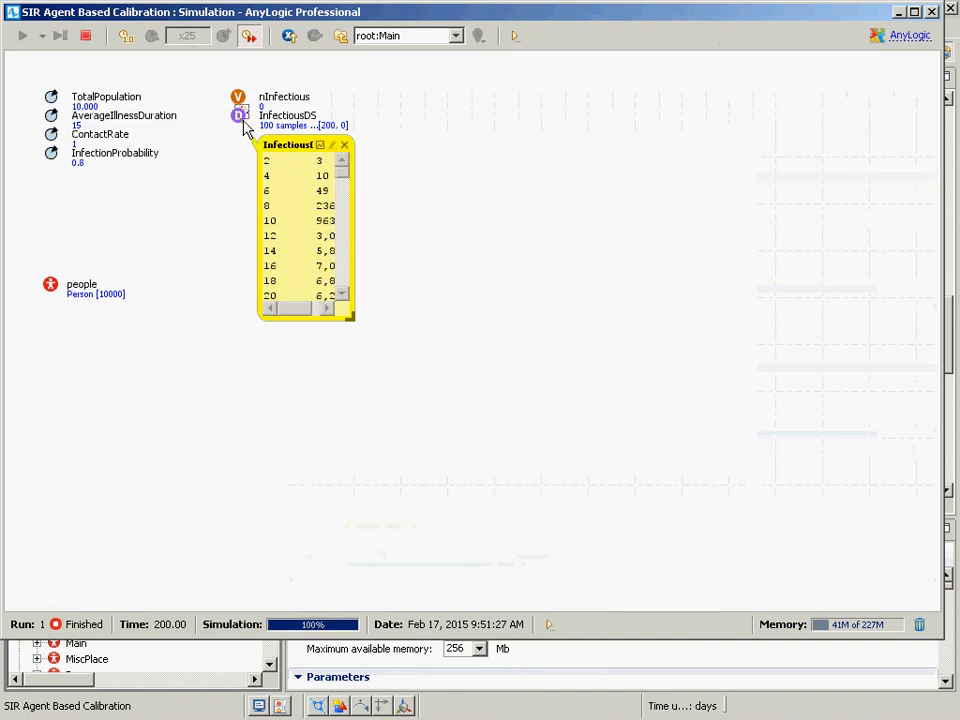
pyautogui.click(320, 145)
pyautogui.moveTo(411, 321); pyautogui.dragTo(840, 521)
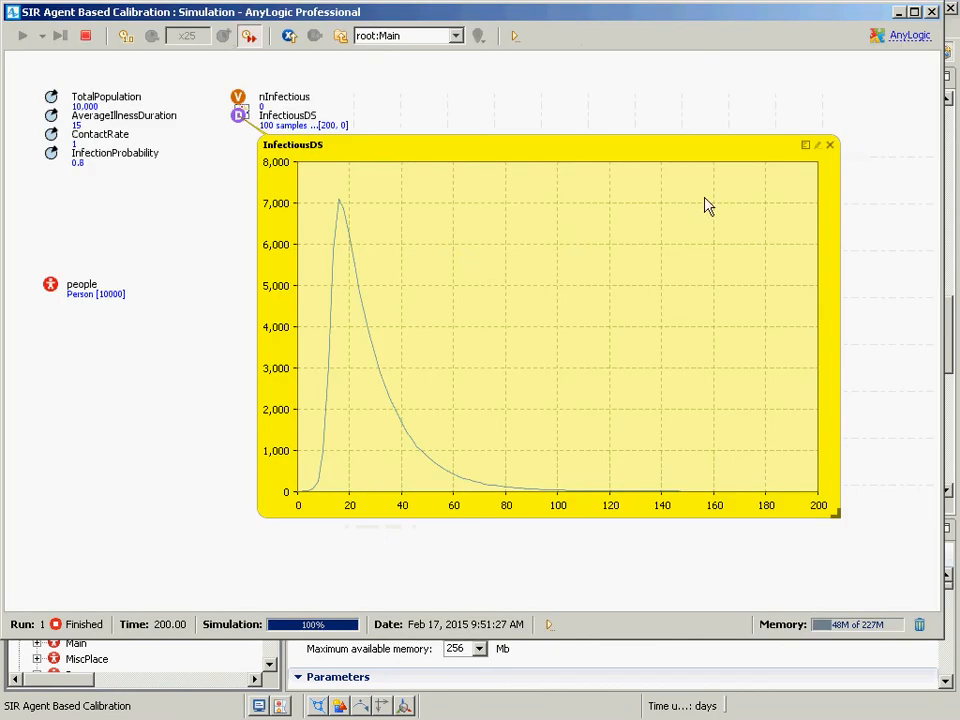
pyautogui.click(830, 145)
pyautogui.click(931, 12)
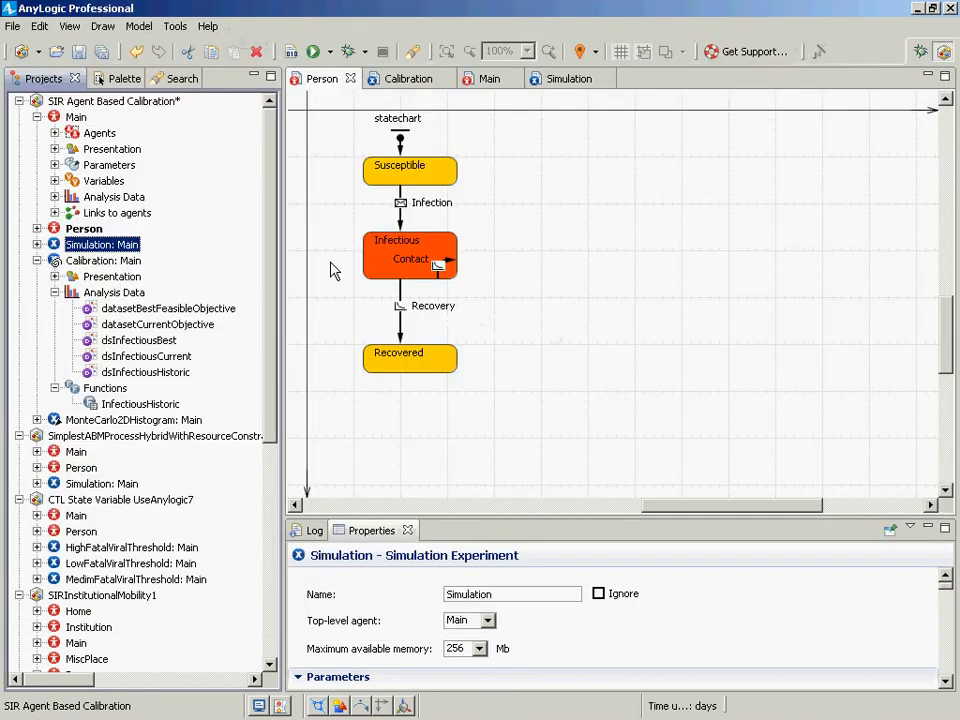
# Change the AverageI...uration parameter's type to fixed in the Calibration experiment's properties
pyautogui.click(75, 260)
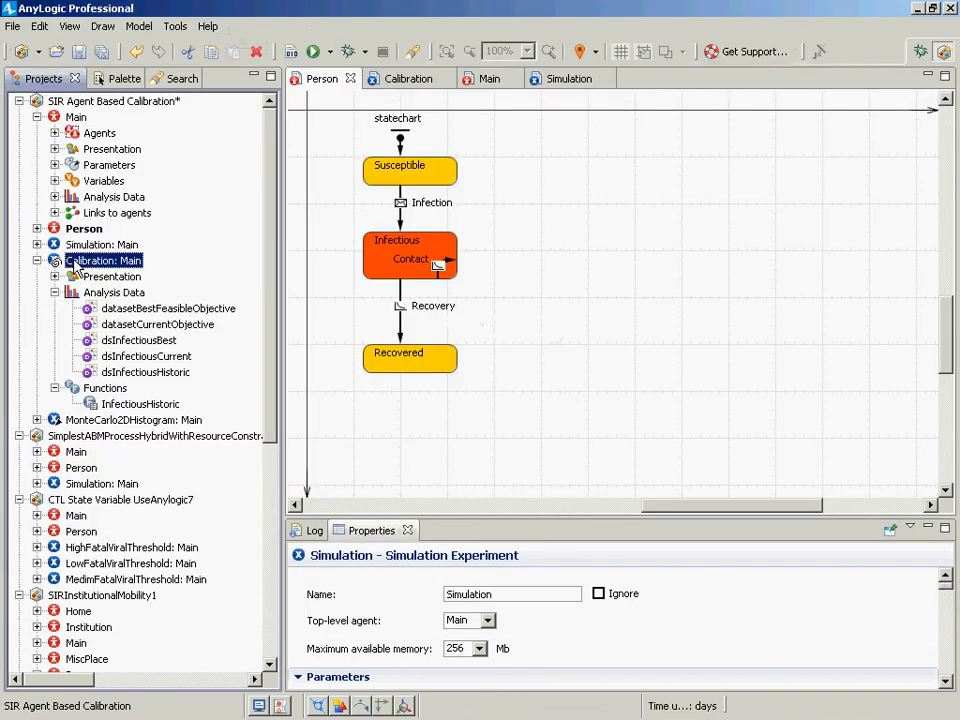
pyautogui.doubleClick(75, 261)
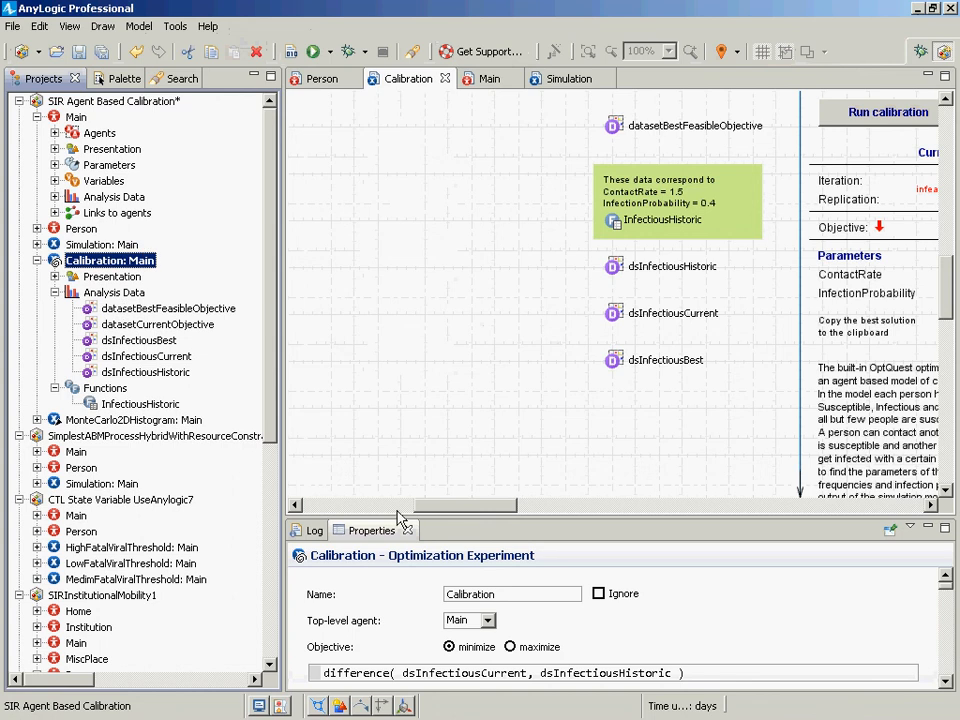
pyautogui.moveTo(393, 523); pyautogui.dragTo(393, 195)
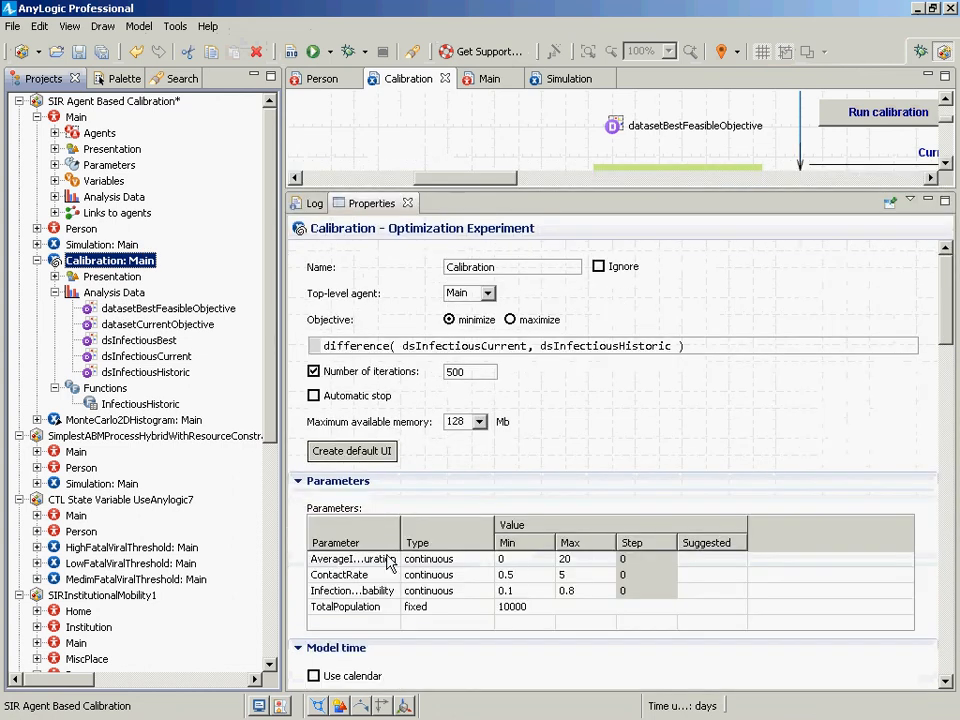
pyautogui.click(434, 562)
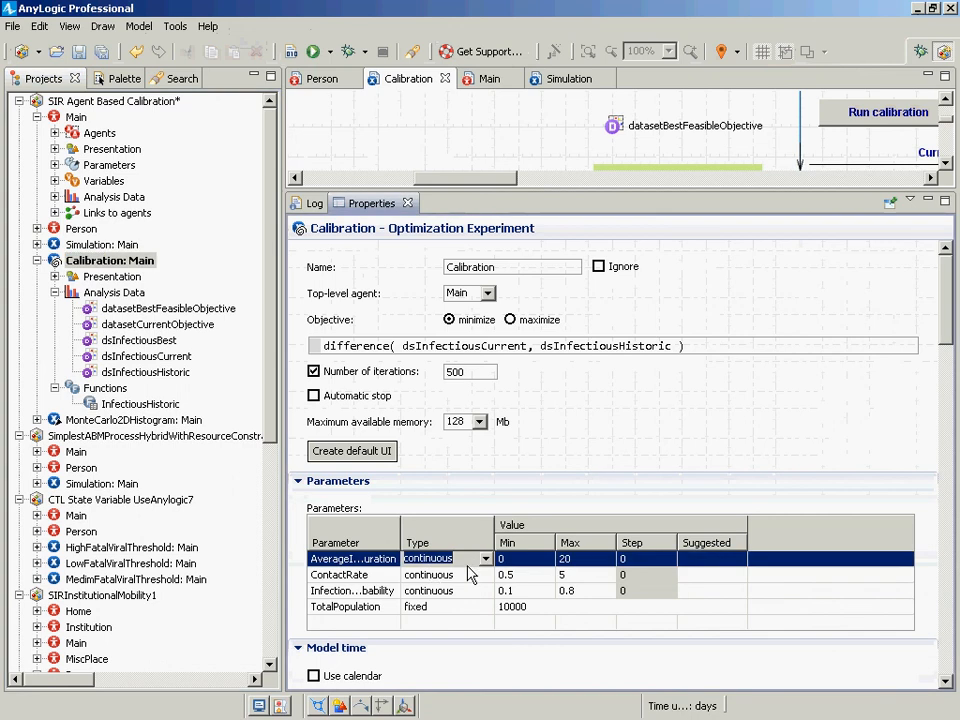
pyautogui.click(440, 560)
pyautogui.click(453, 577)
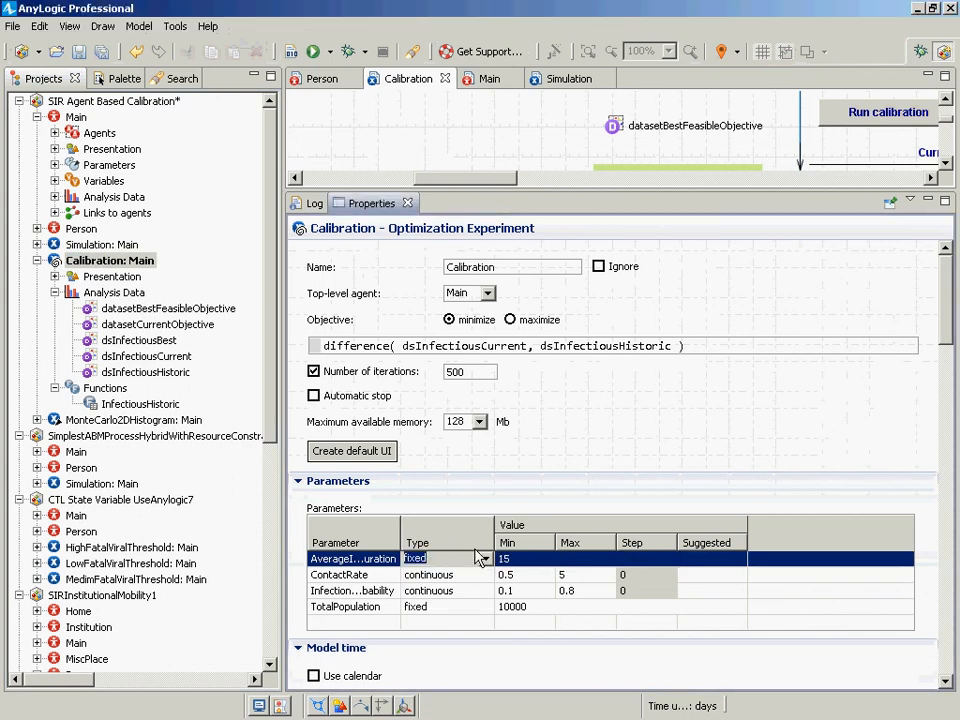
# Run the Calibration experiment and start the calibration with only ContactRate and InfectionProbability varying
pyautogui.click(72, 258)
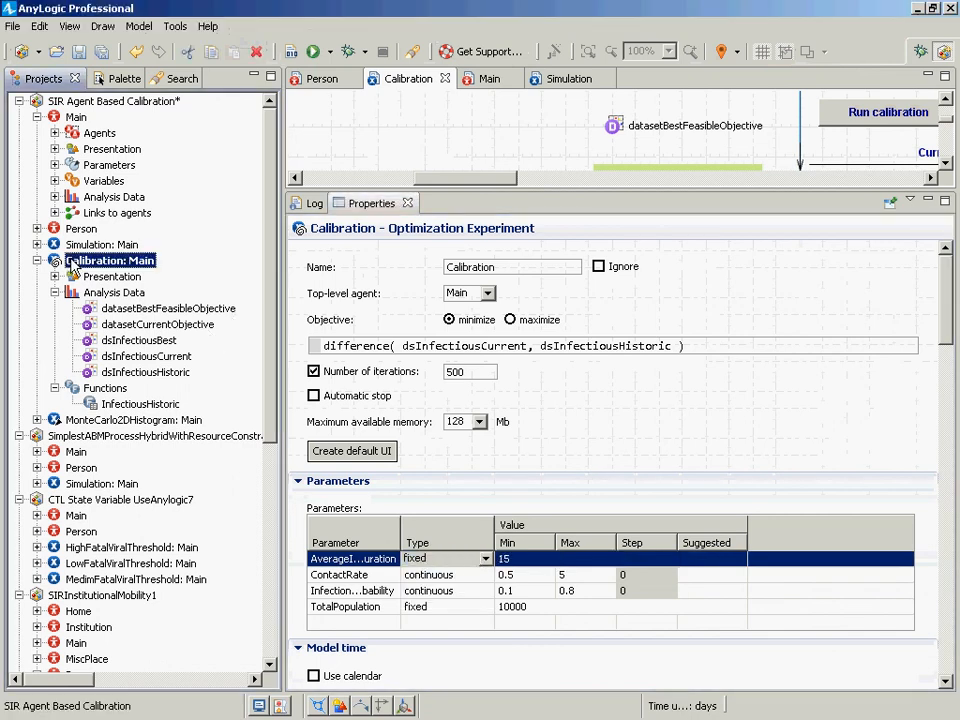
pyautogui.rightClick(71, 259)
pyautogui.click(106, 463)
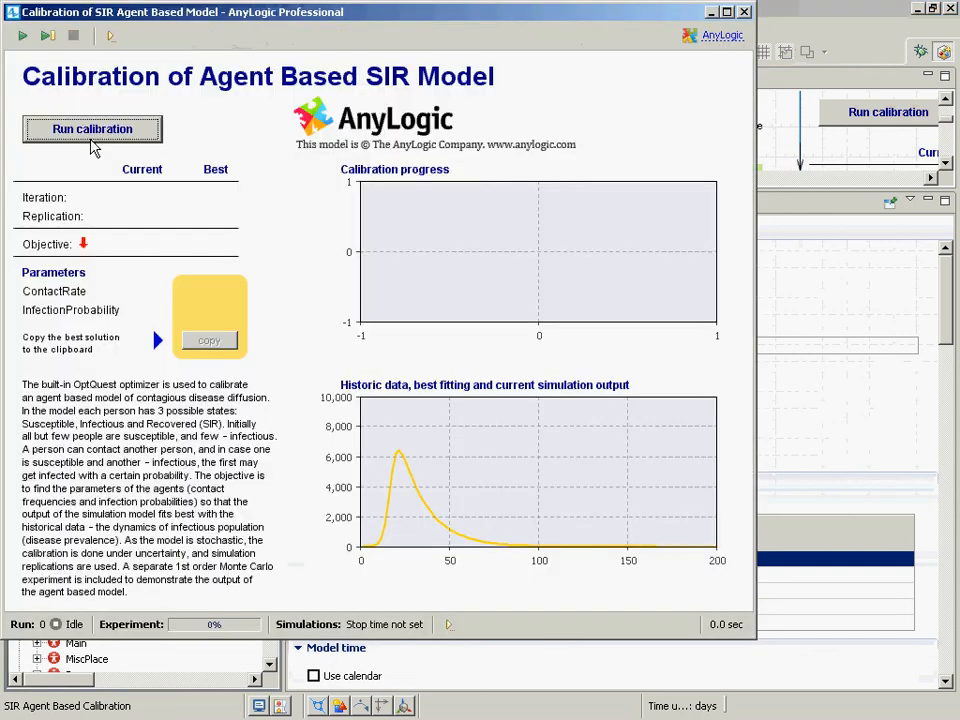
pyautogui.click(92, 140)
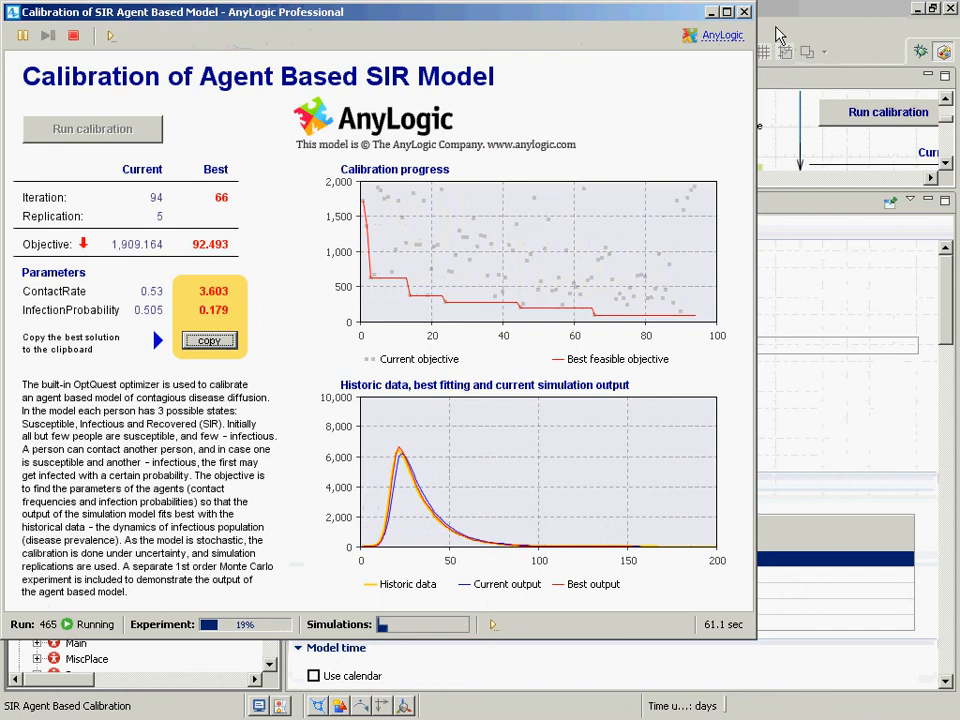
# Close the calibration window and switch to the Calibration.pptx slide show in PowerPoint
pyautogui.click(745, 12)
pyautogui.hotkey('alt', 'Tab')
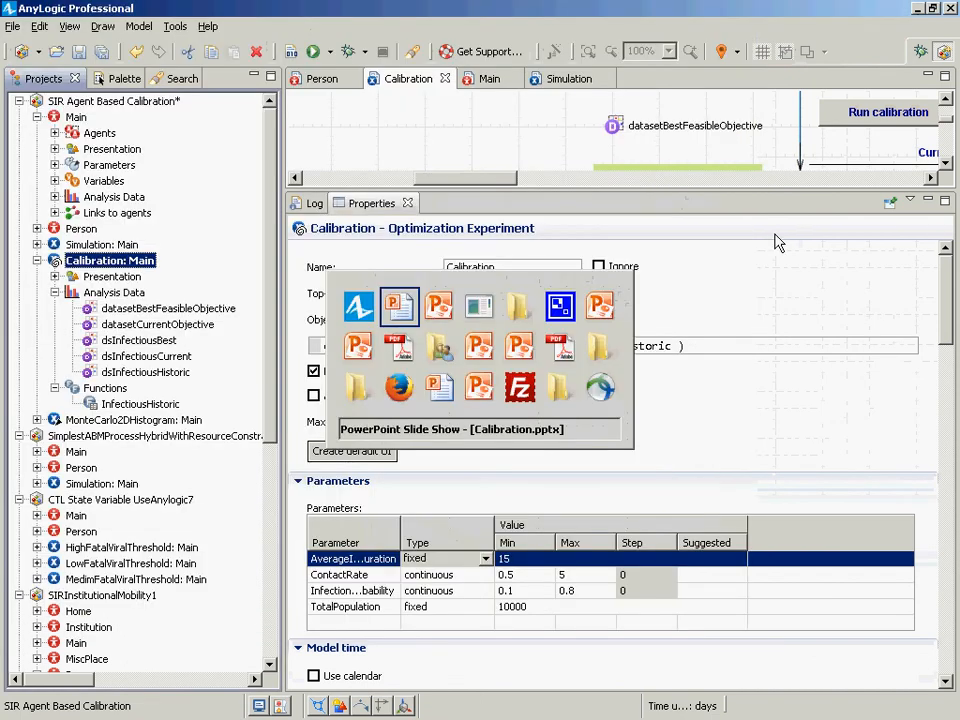